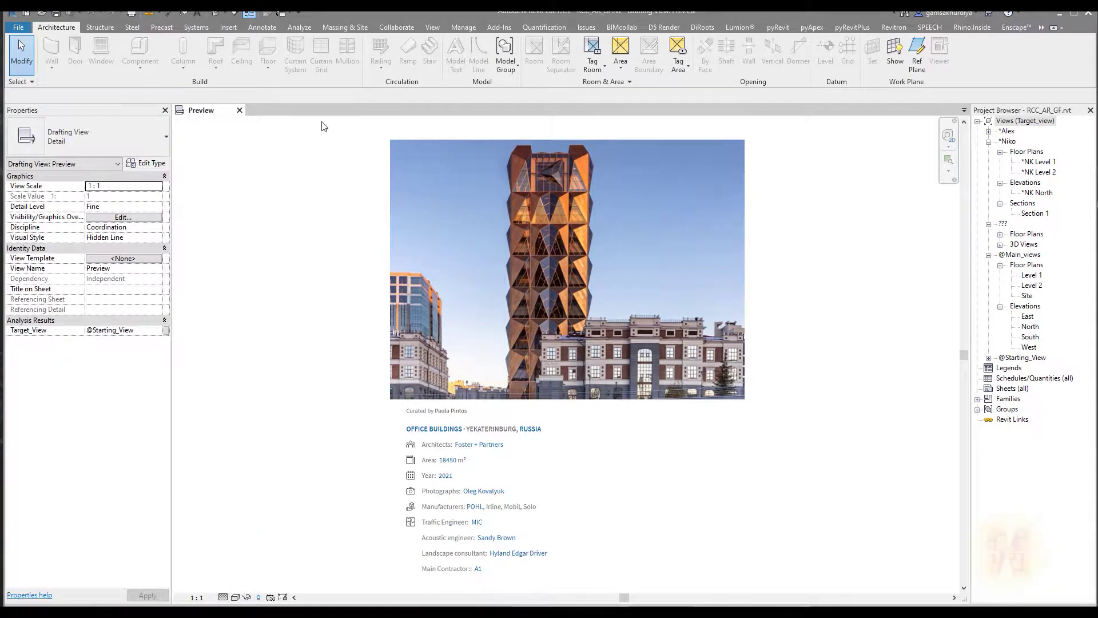
Open the {3D} view of the tower model inside its section box
click(219, 13)
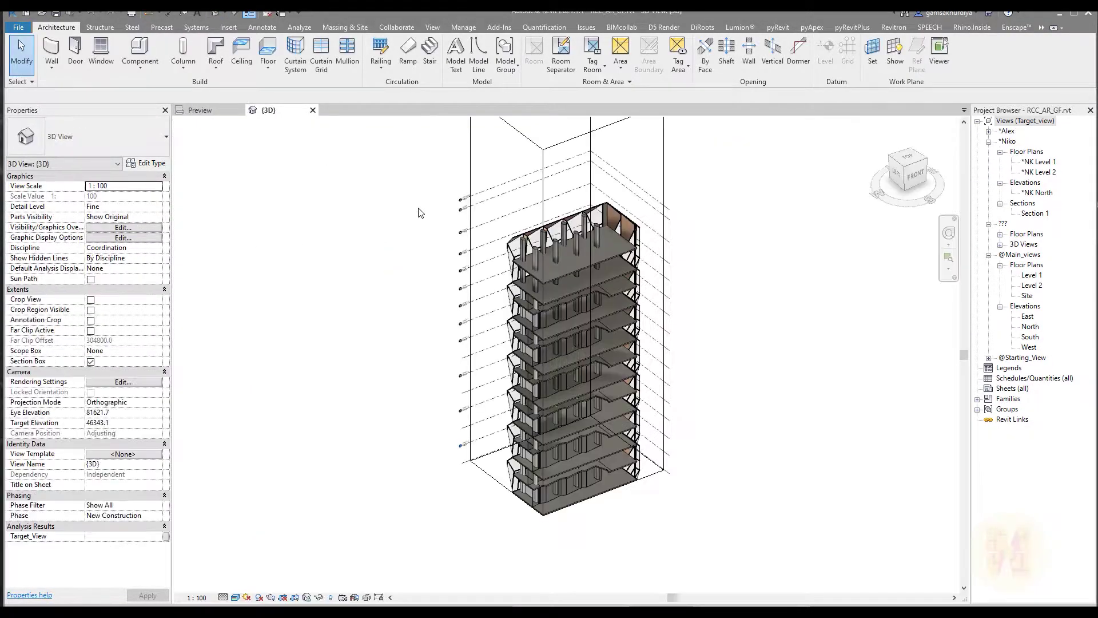
Lower and widen the section box to crop the tower to a few lower floors
shift+middle_drag(762, 348, 654, 218)
middle_drag(760, 276, 684, 319)
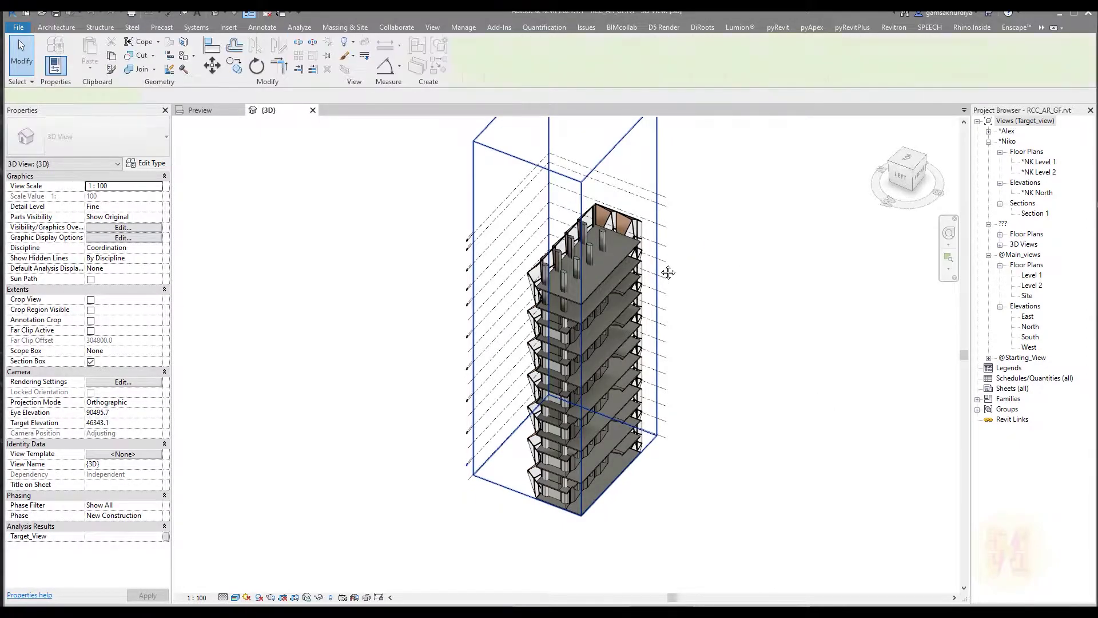
drag(488, 165, 709, 392)
middle_drag(738, 358, 633, 321)
scroll(624, 322, up, 2)
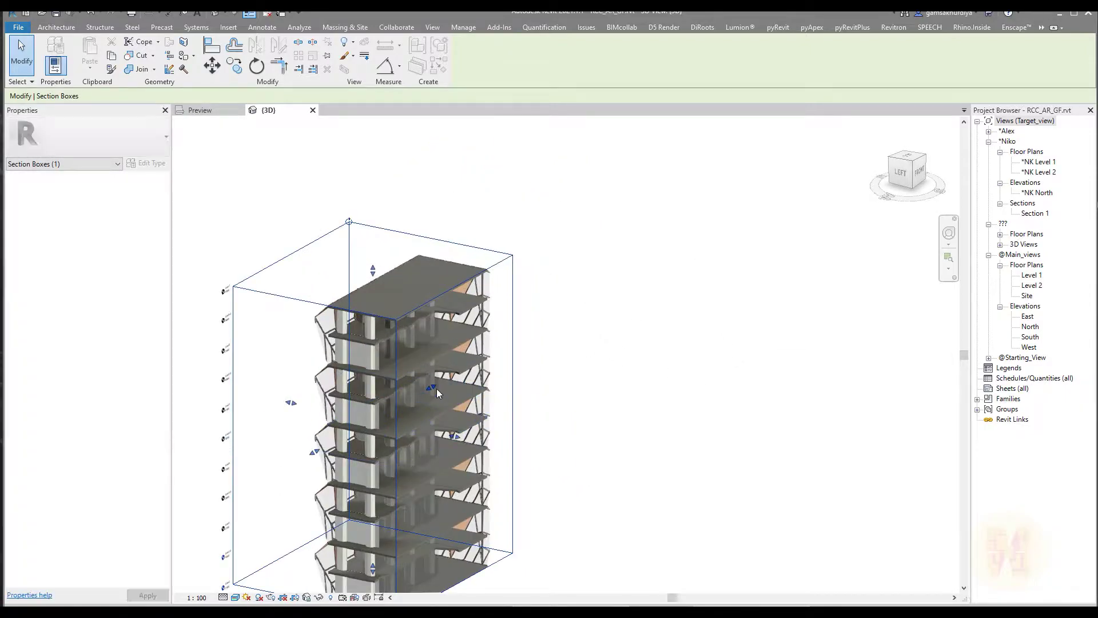
drag(456, 436, 519, 459)
drag(390, 274, 391, 287)
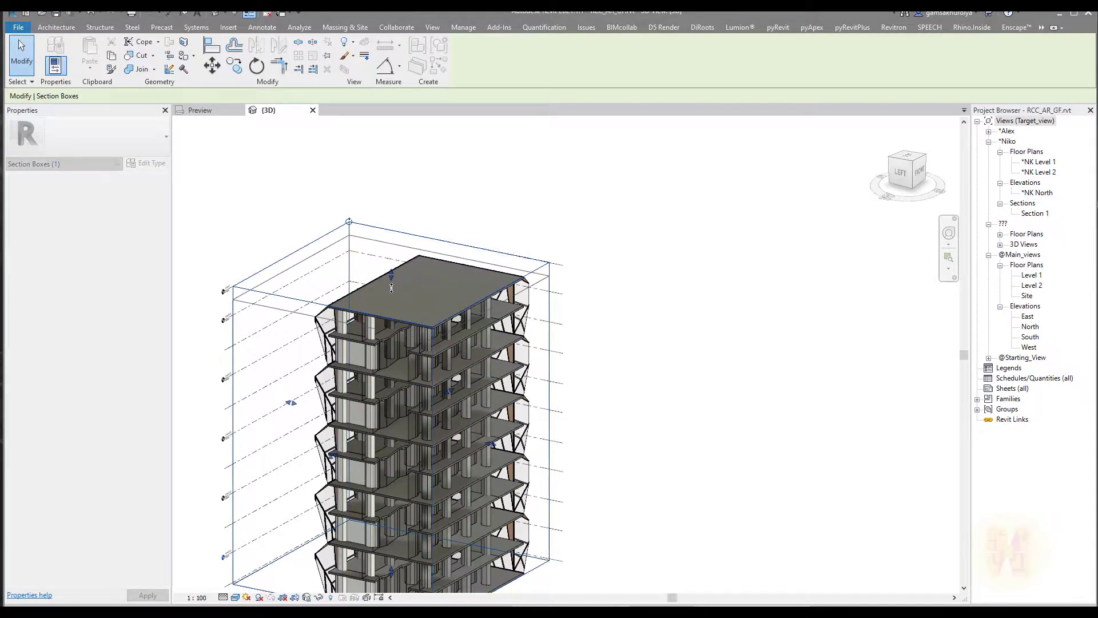
Orbit and zoom around the cropped floors to inspect the exposed floor slab
shift+middle_drag(473, 340, 544, 464)
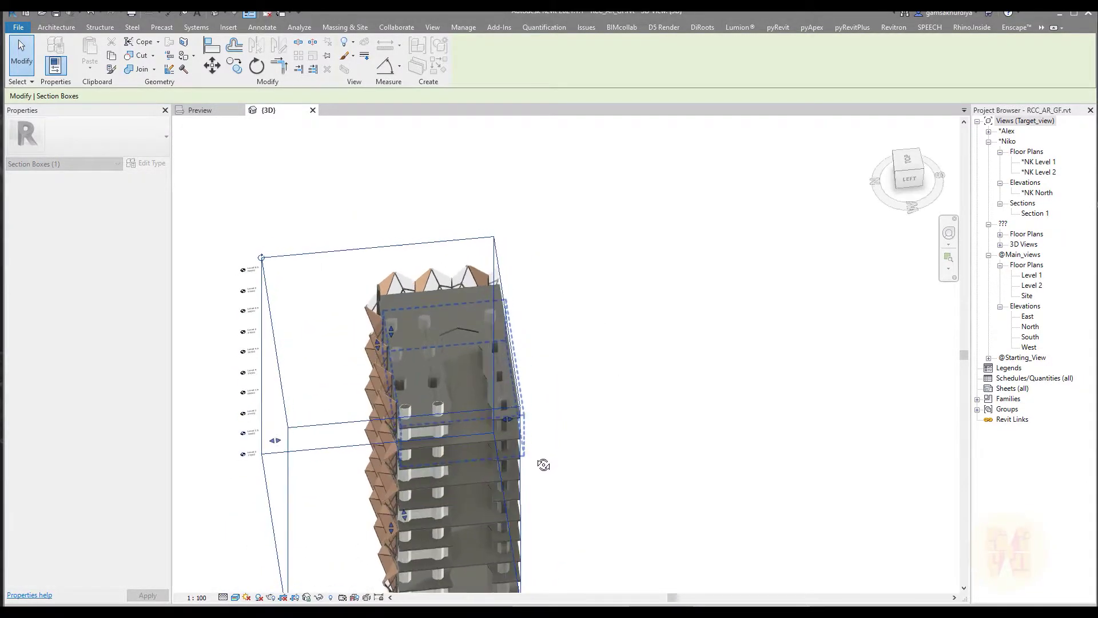
scroll(473, 353, up, 2)
scroll(472, 348, up, 6)
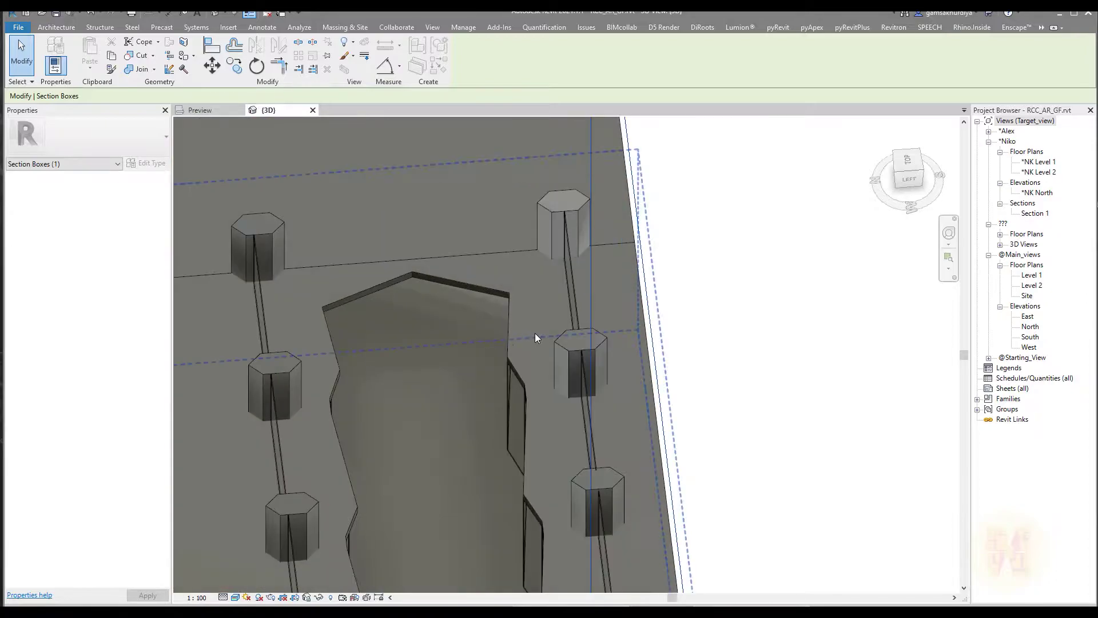
shift+middle_drag(426, 387, 403, 349)
scroll(417, 337, down, 3)
shift+middle_drag(567, 390, 483, 294)
scroll(476, 286, down, 6)
middle_drag(537, 374, 536, 320)
shift+middle_drag(514, 313, 476, 290)
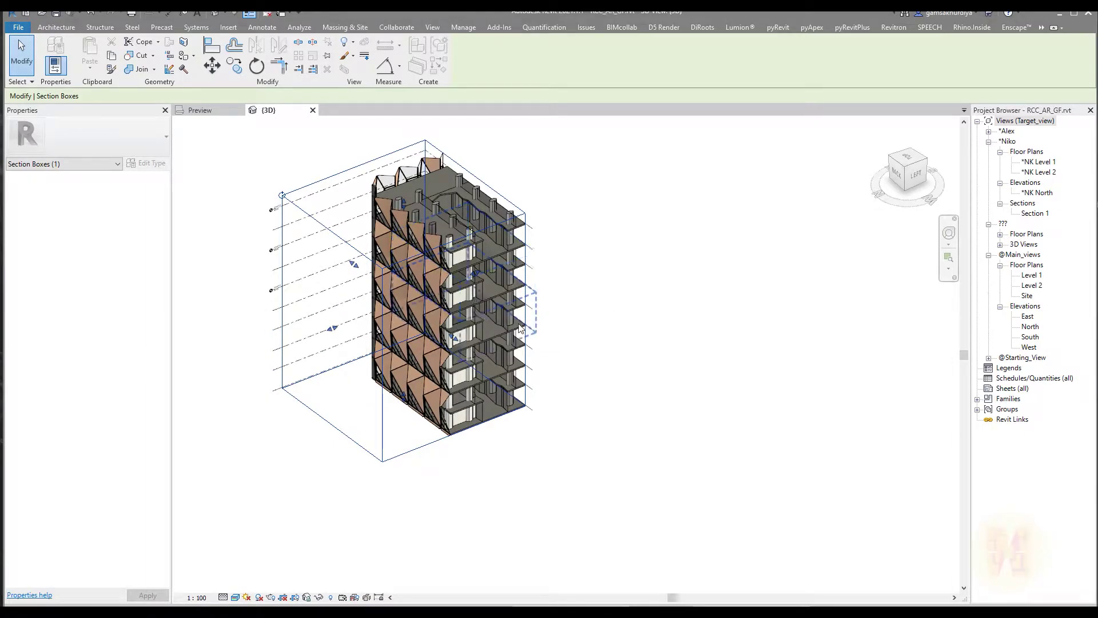
shift+middle_drag(565, 309, 457, 320)
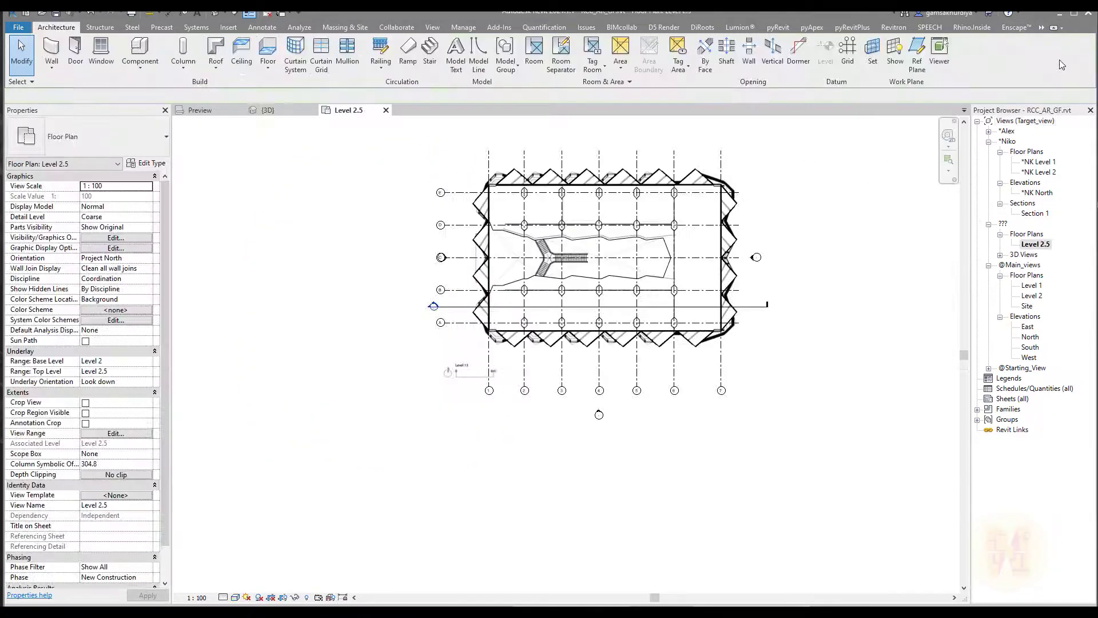
Select the Typical_Floor model group on the Level 2.5 plan and enter Edit Group mode
scroll(798, 265, up, 2)
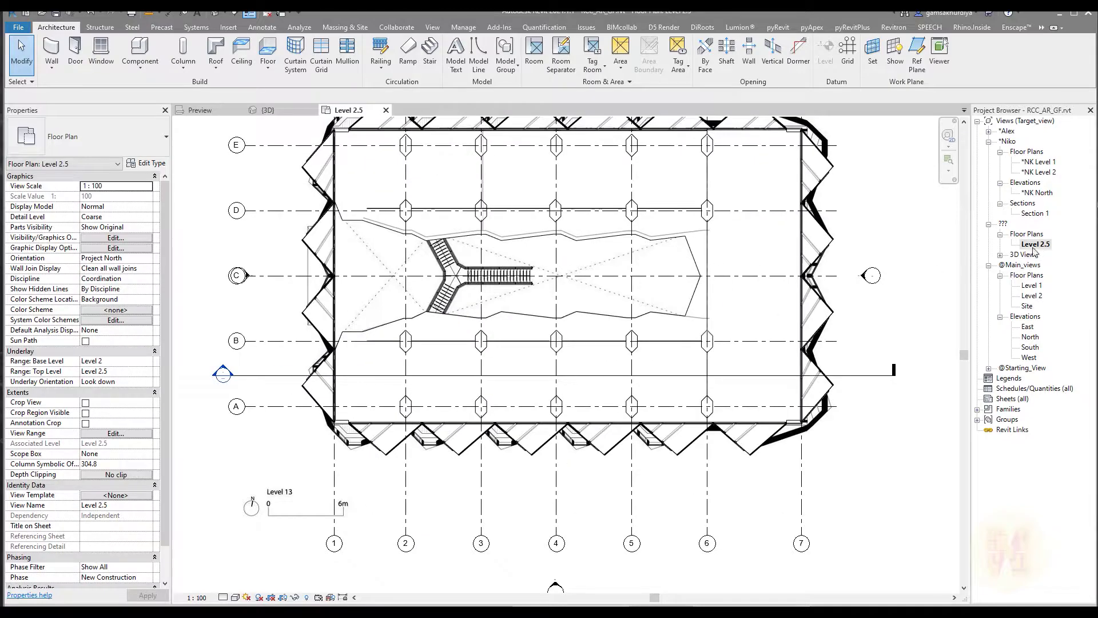
middle_drag(618, 318, 596, 349)
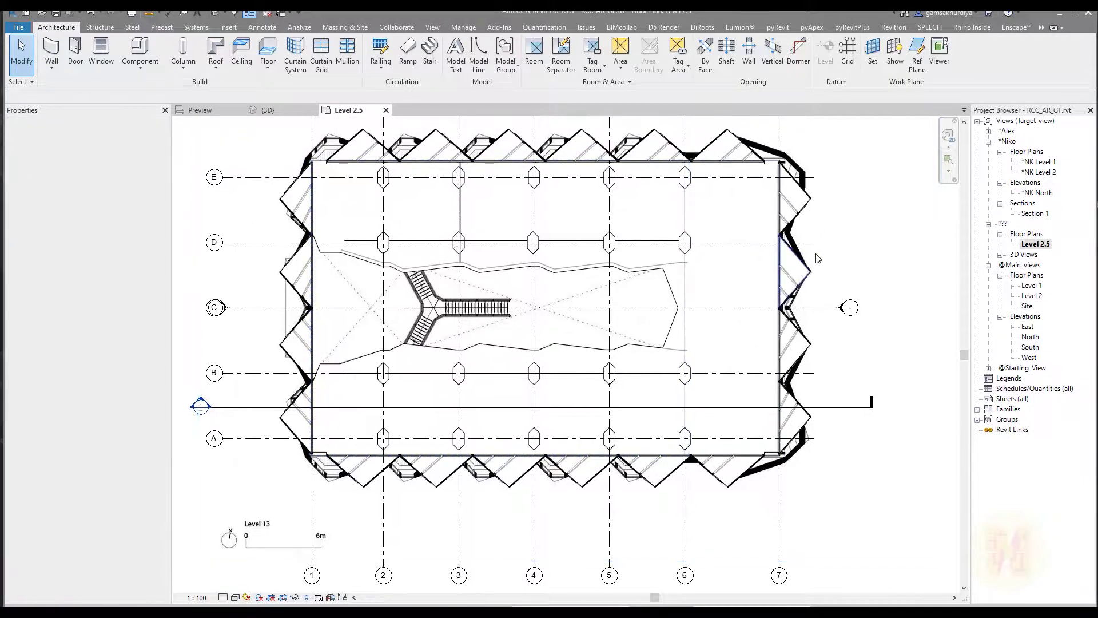
click(900, 355)
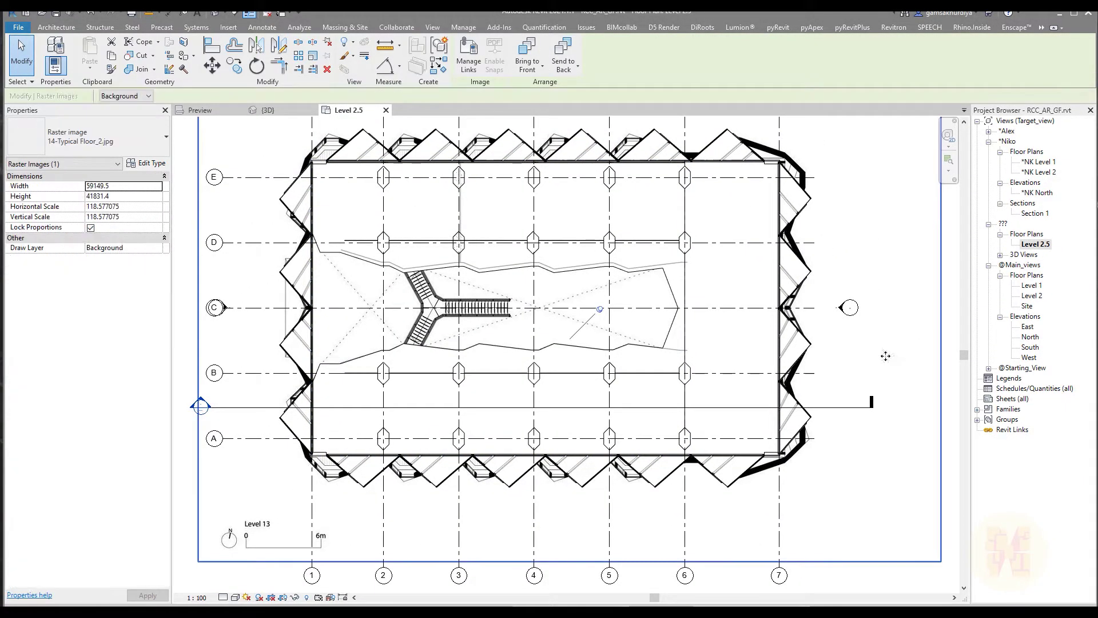
key(Escape)
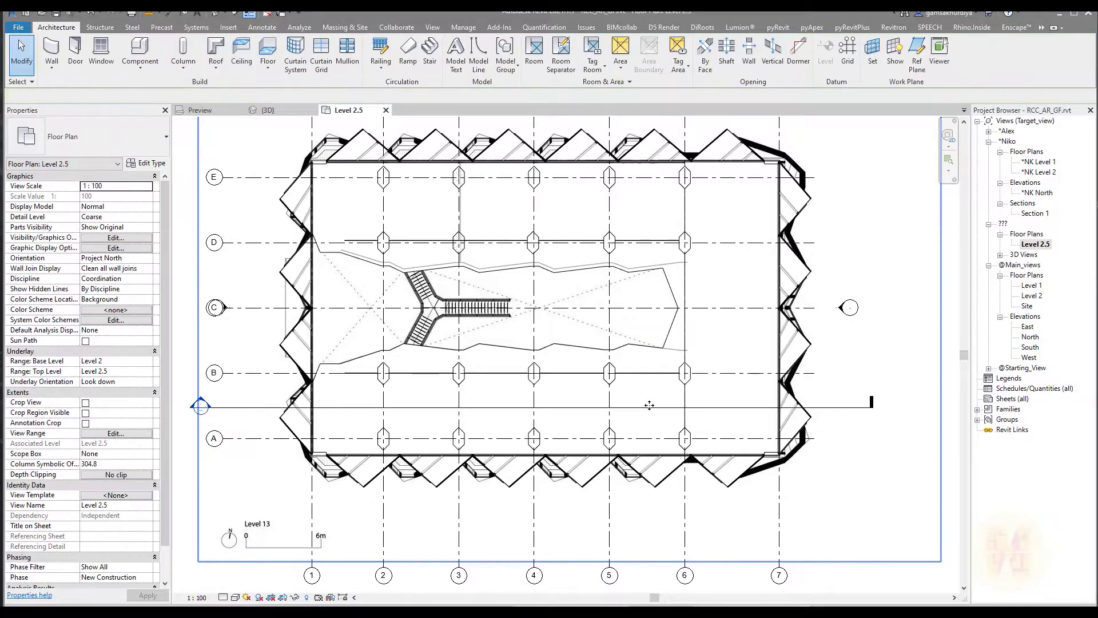
middle_drag(459, 290, 465, 329)
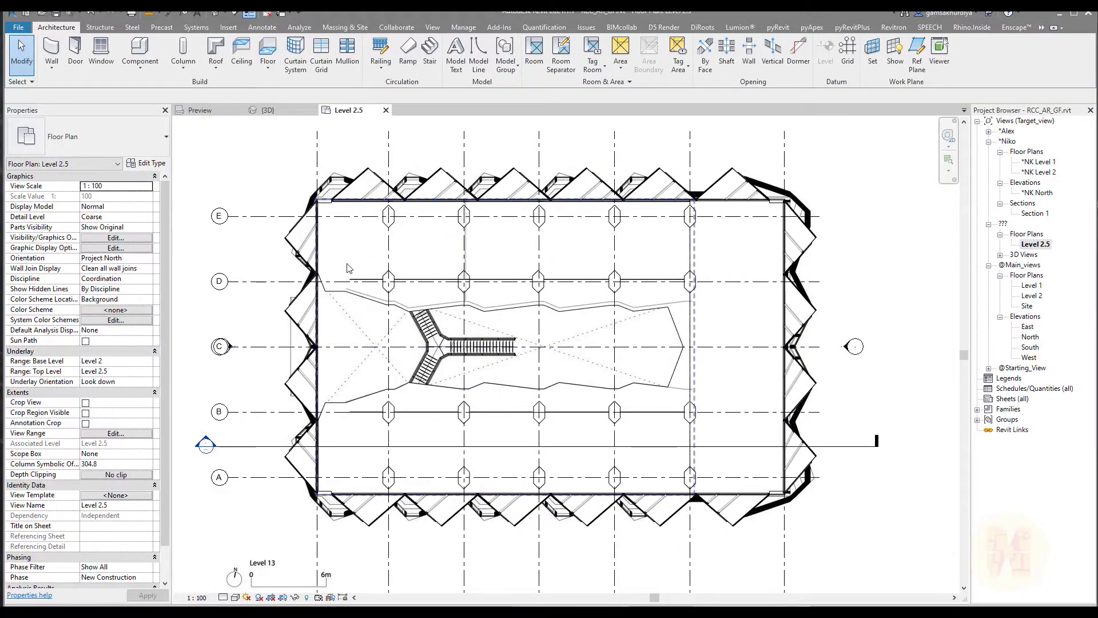
click(447, 395)
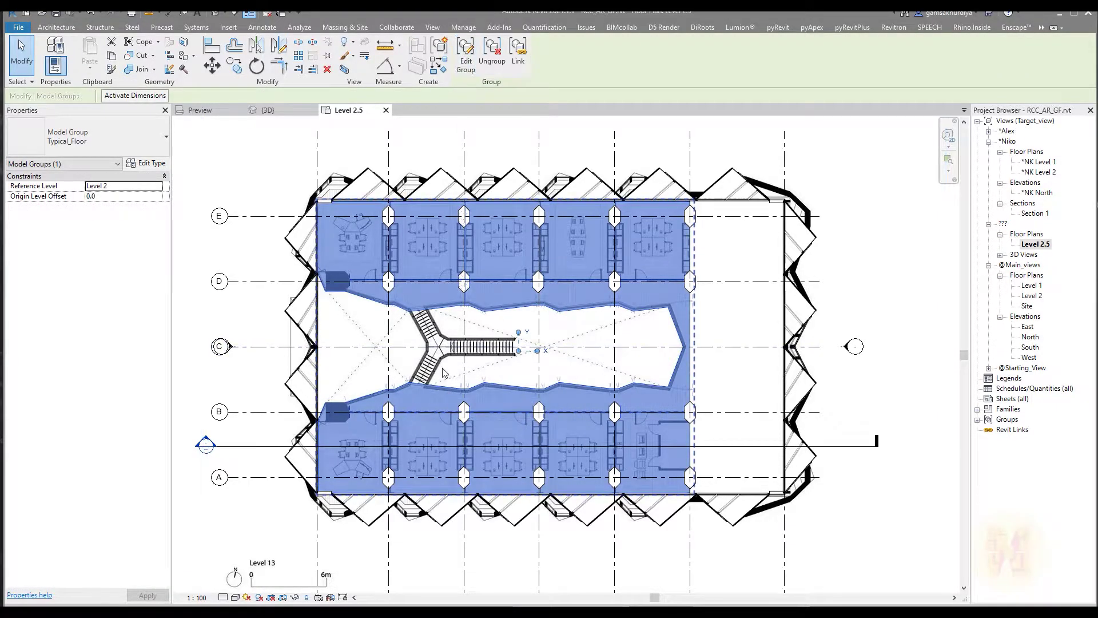
click(466, 55)
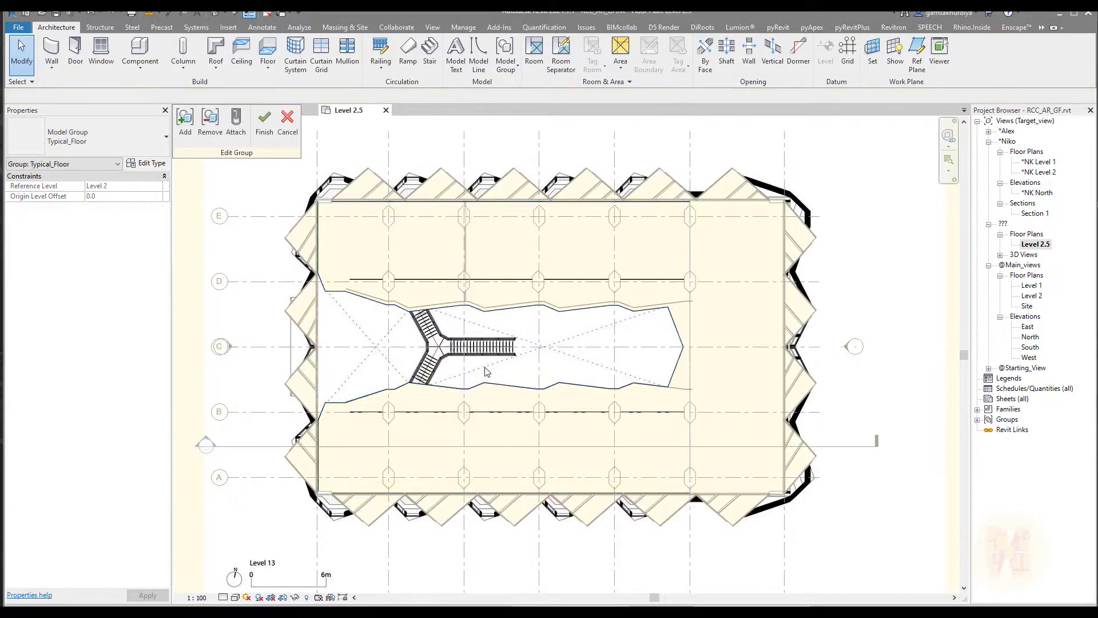
In the {3D} view, orbit the tower and select the group's floor slab around the atrium
scroll(457, 338, up, 3)
scroll(457, 339, down, 3)
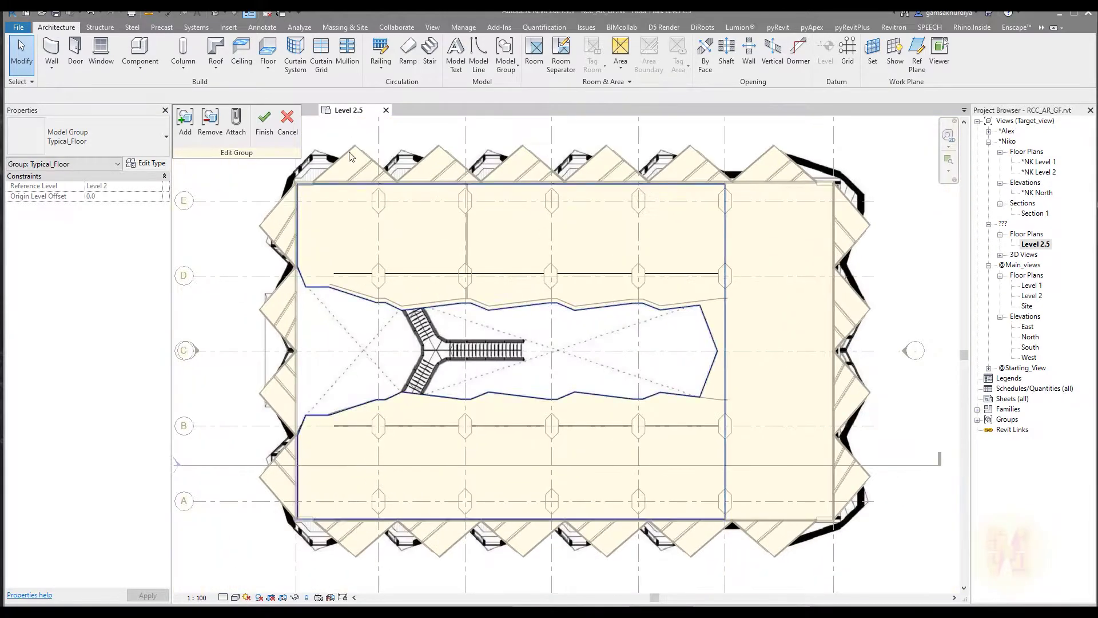
drag(168, 151, 177, 248)
click(267, 110)
shift+middle_drag(603, 338, 391, 495)
scroll(296, 495, up, 5)
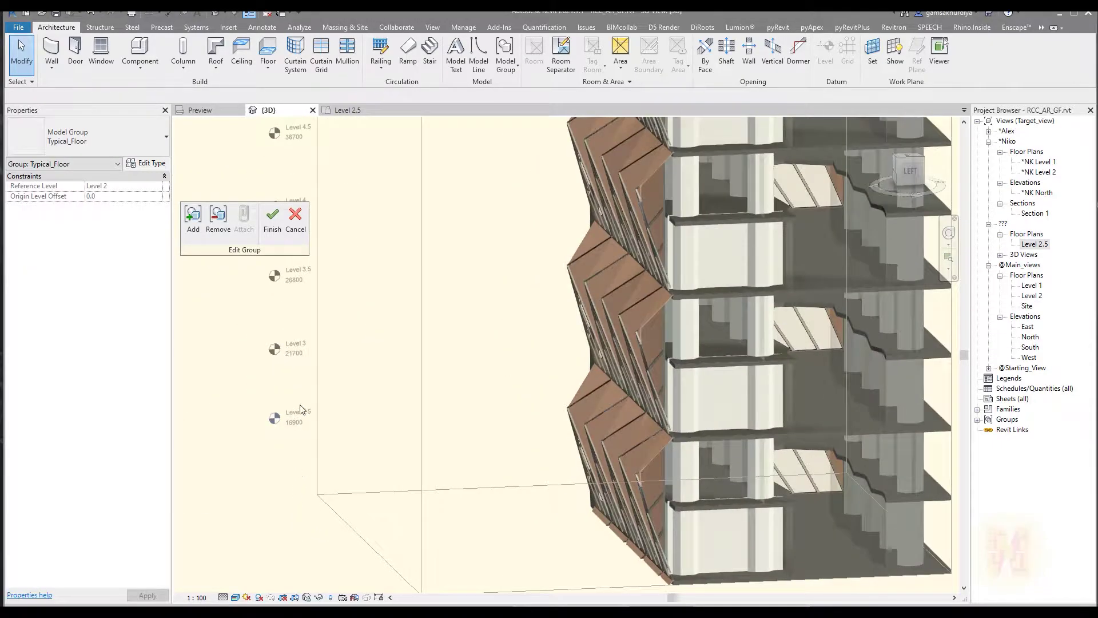
scroll(337, 402, down, 2)
middle_drag(635, 457, 534, 488)
click(512, 397)
Inspect the atrium floor opening, then open the Y-shaped stair for editing on Level 2.5
scroll(543, 468, up, 5)
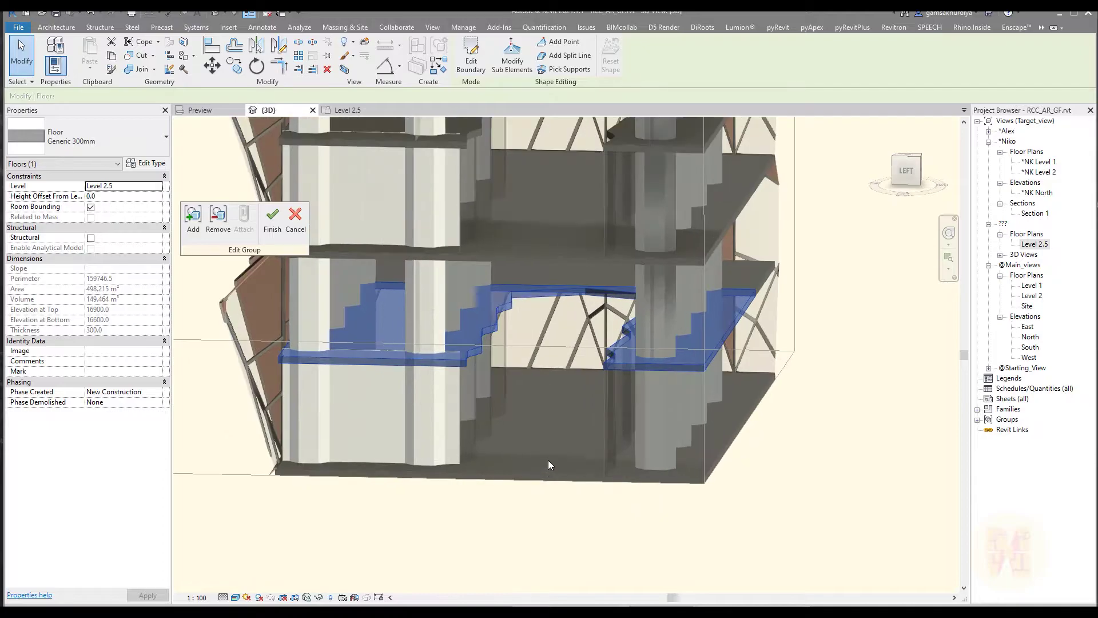
click(545, 460)
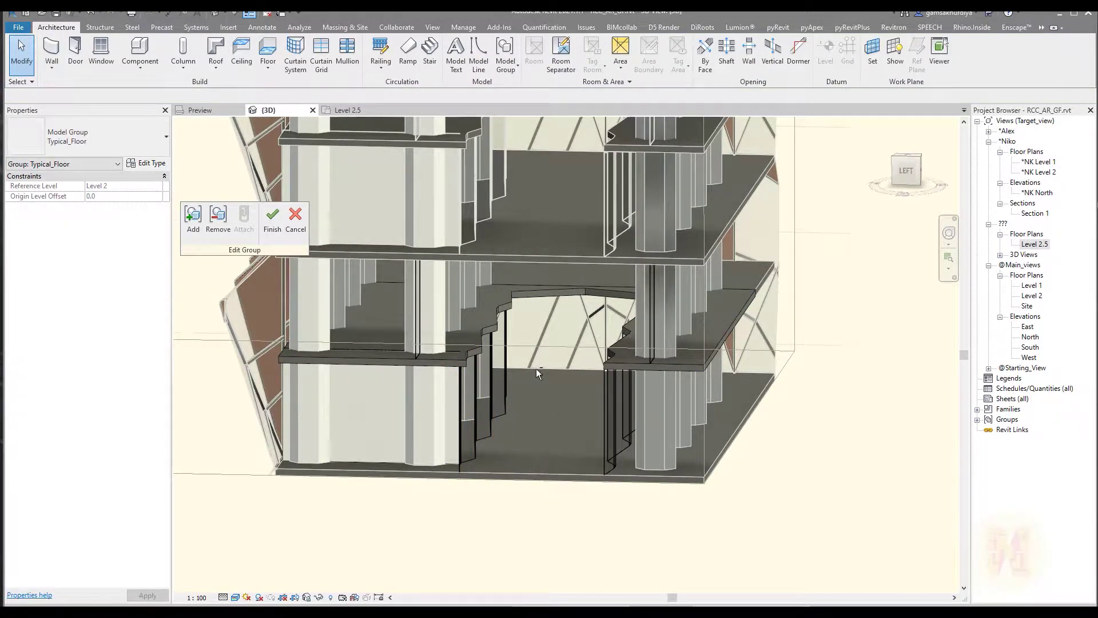
shift+middle_drag(537, 369, 529, 343)
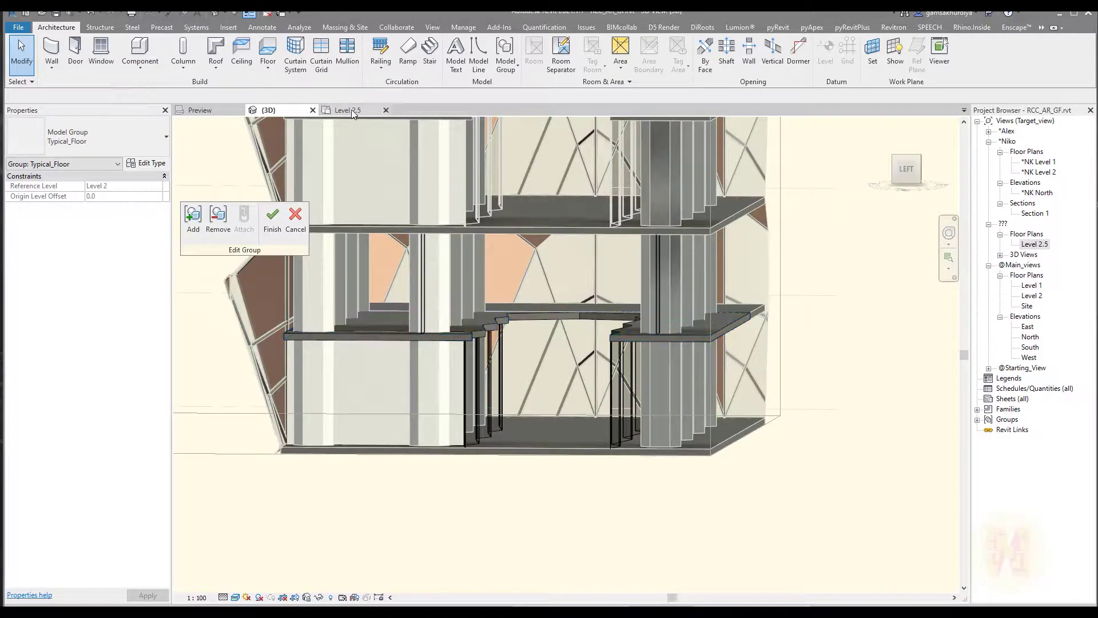
click(350, 111)
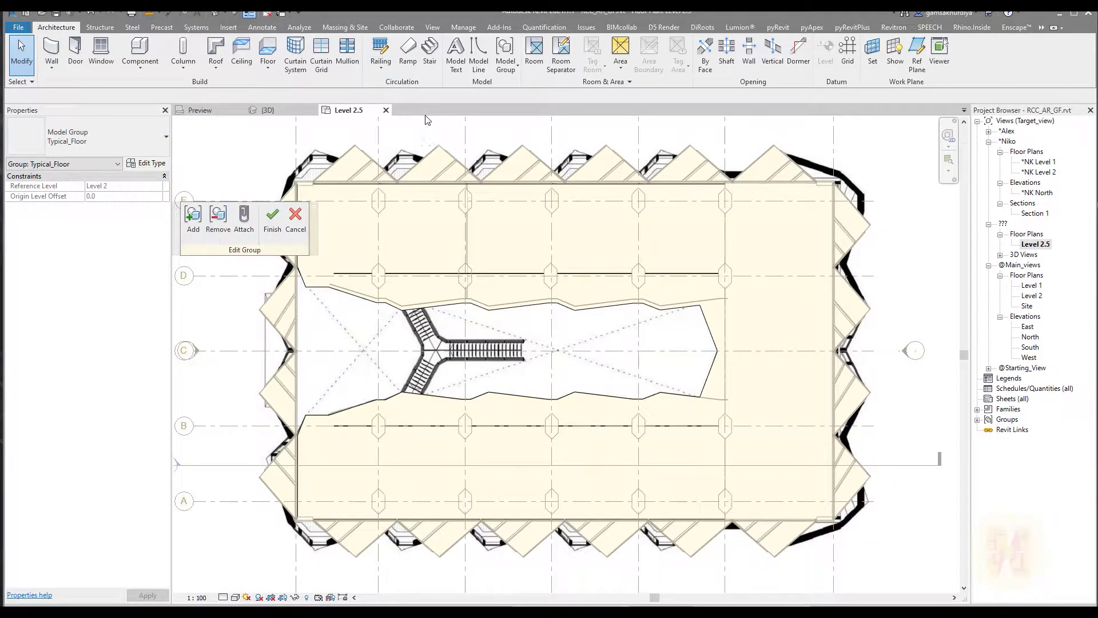
click(430, 51)
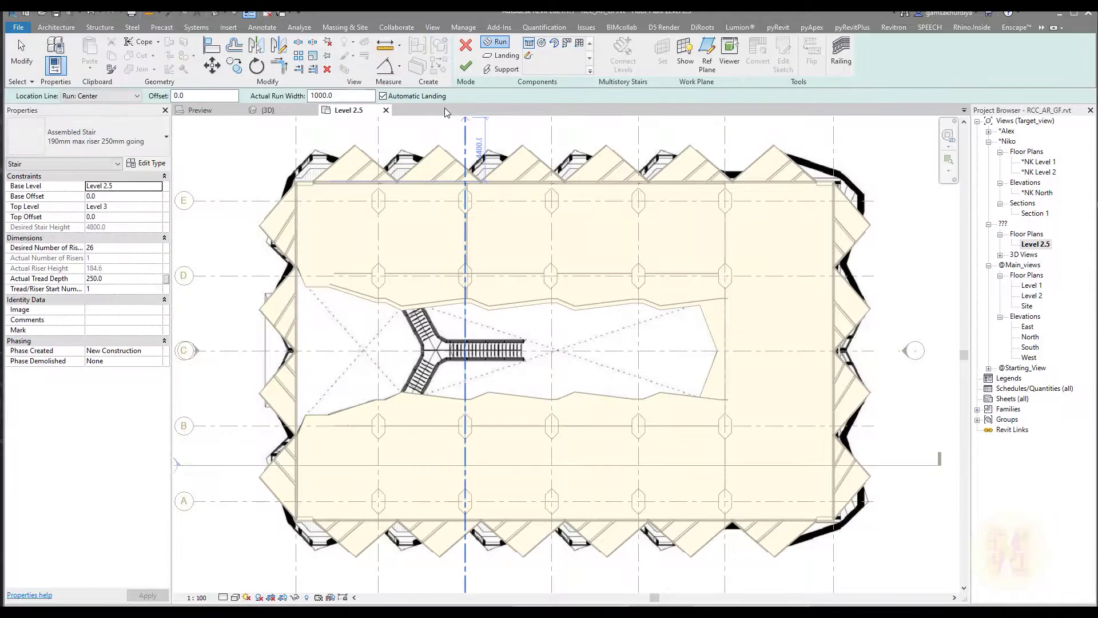
Set the stair's Base Level to Level 2 and Top Level to Level 2.5
click(157, 186)
click(113, 232)
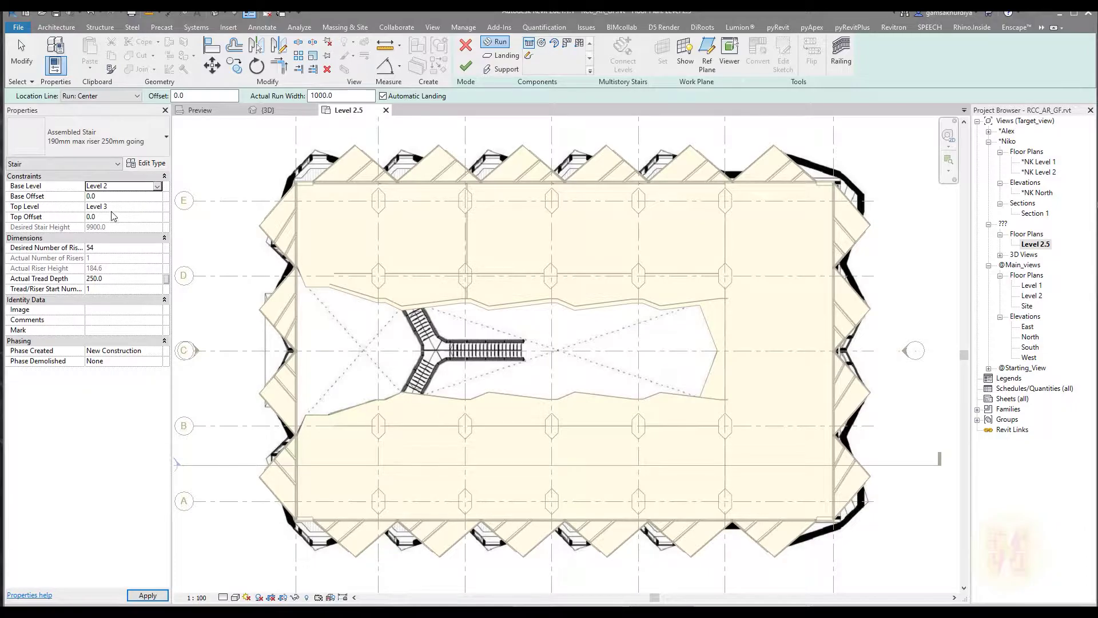
scroll(523, 350, up, 5)
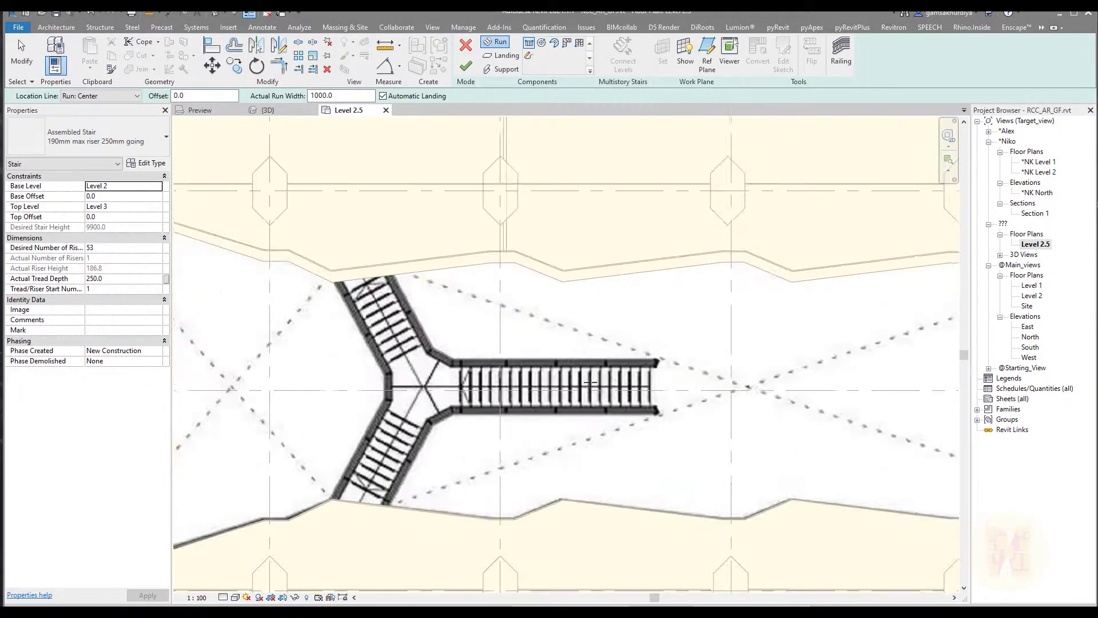
click(157, 207)
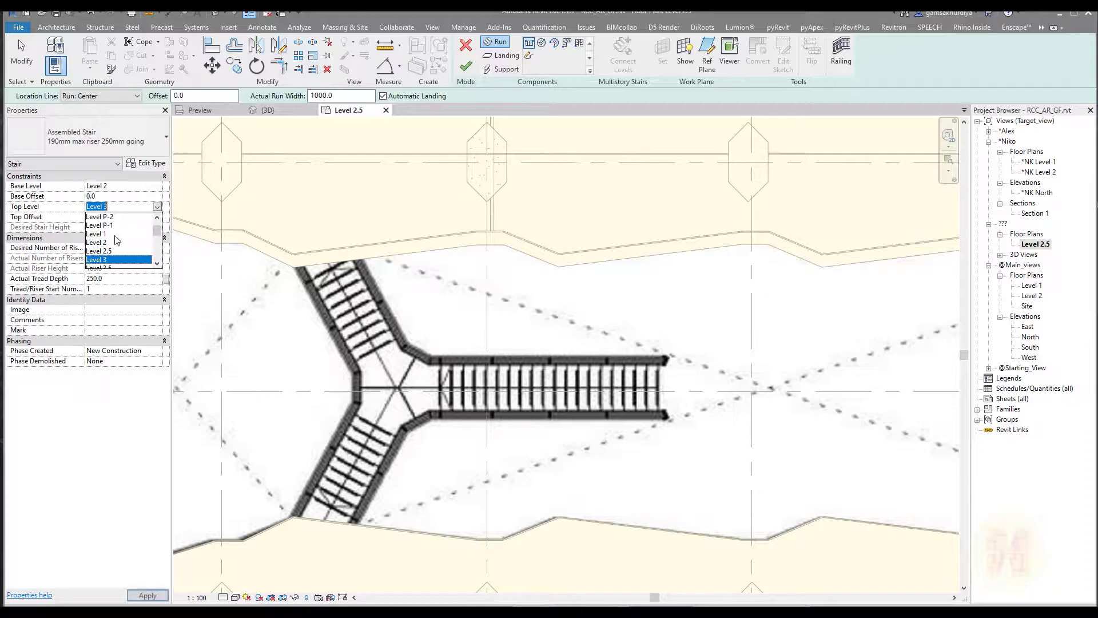
click(112, 258)
Draw a new straight run ending at the central landing and check it in 3D
middle_drag(632, 332, 622, 303)
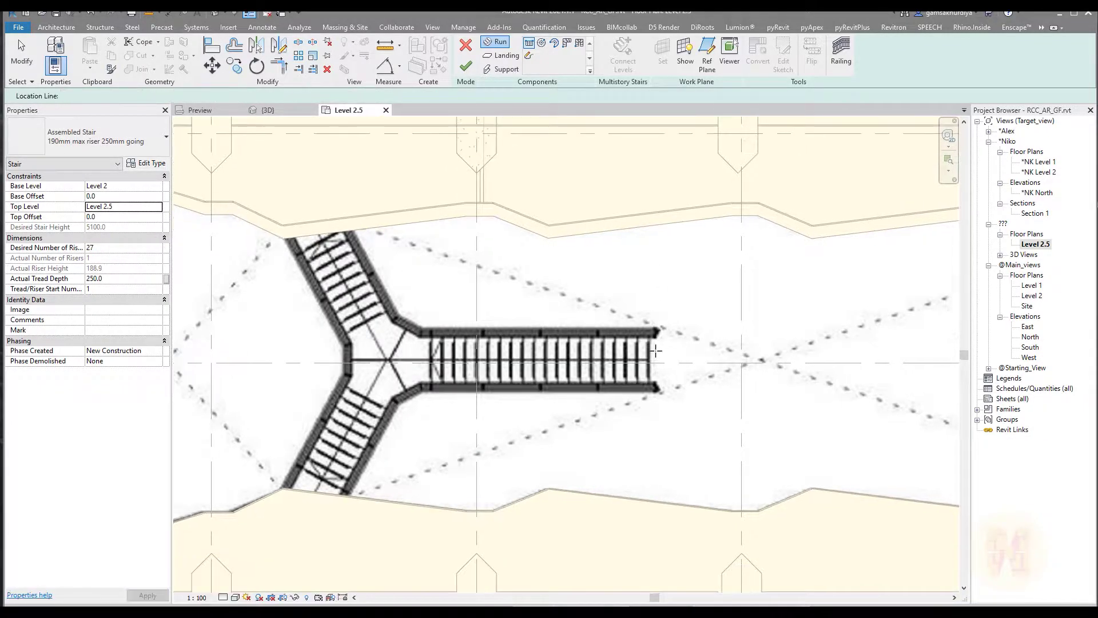
click(659, 355)
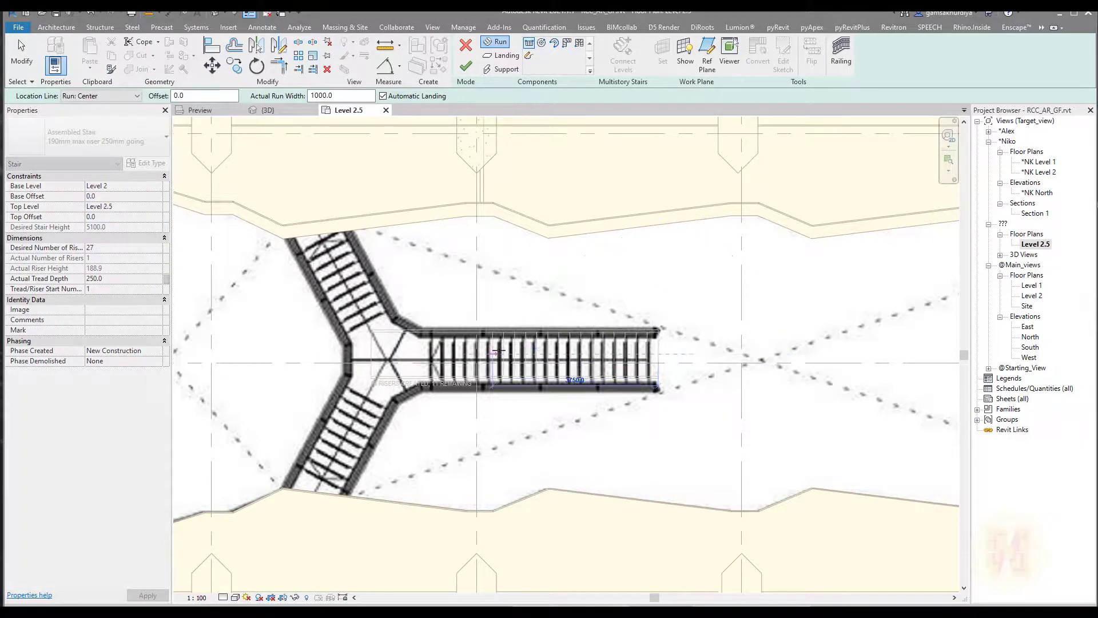
click(437, 354)
key(Escape)
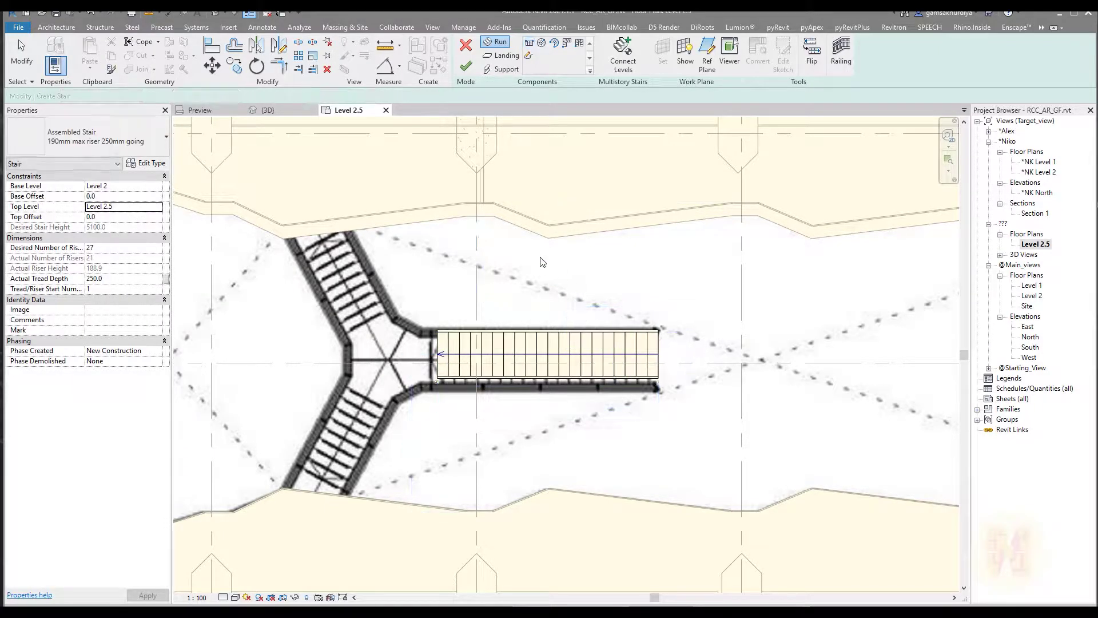
click(274, 111)
shift+middle_drag(552, 291, 411, 326)
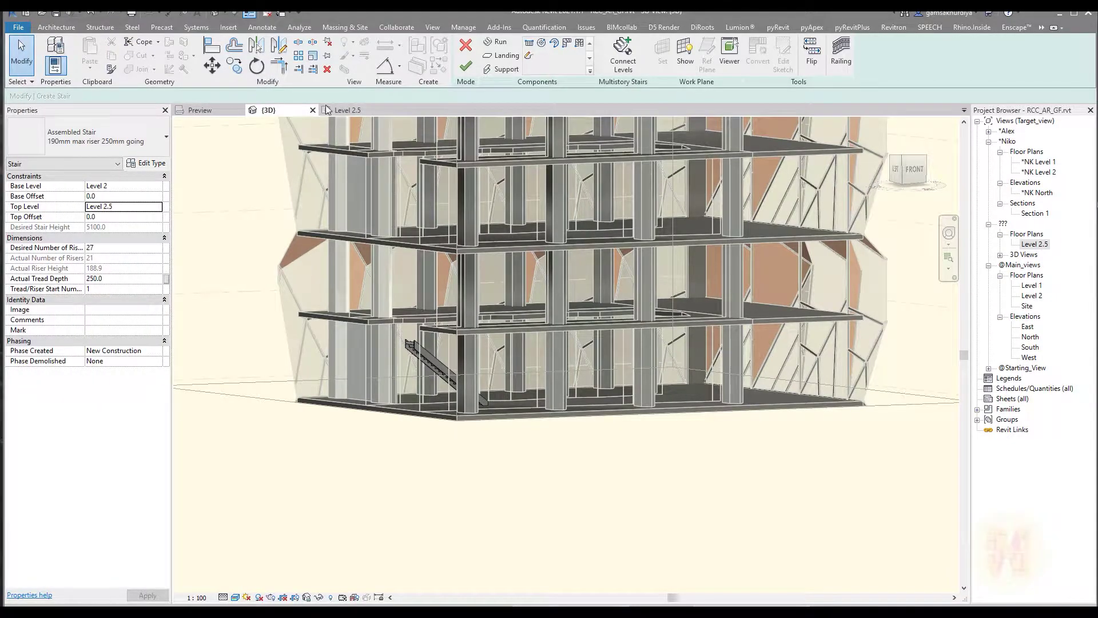
click(326, 109)
Measure a distance from the straight run's corner on the Level 2.5 plan
scroll(491, 353, up, 3)
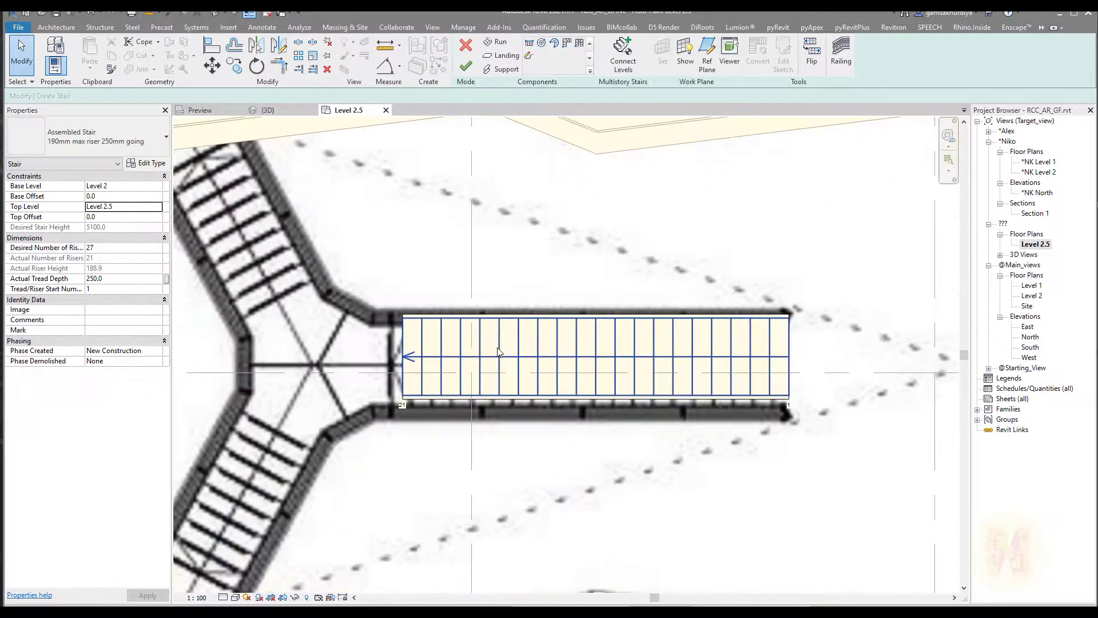
scroll(364, 339, up, 2)
click(385, 46)
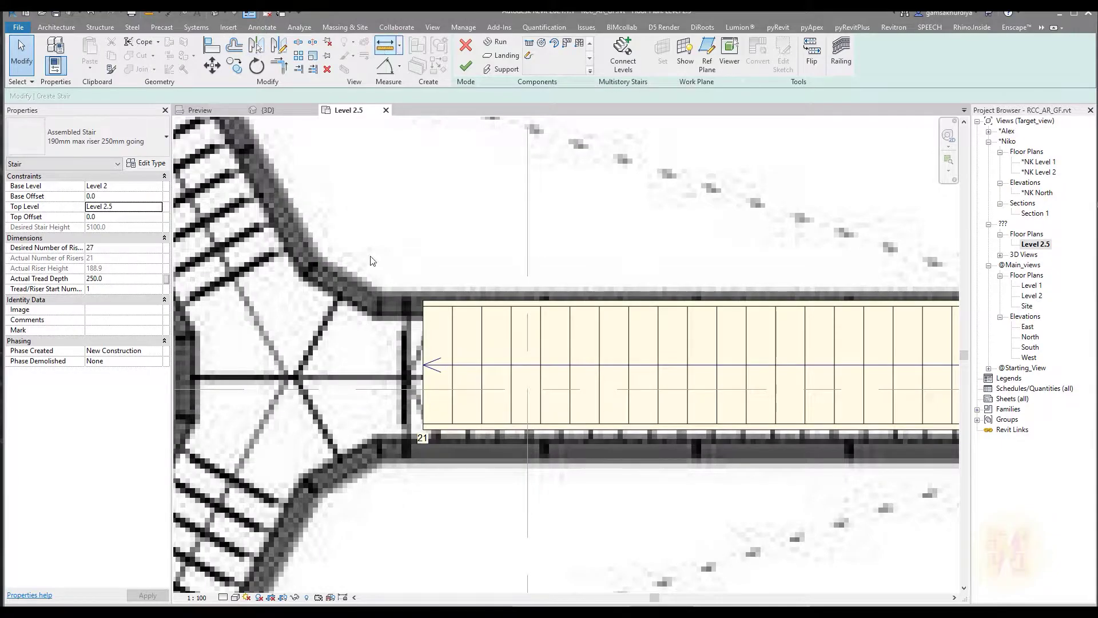
click(389, 314)
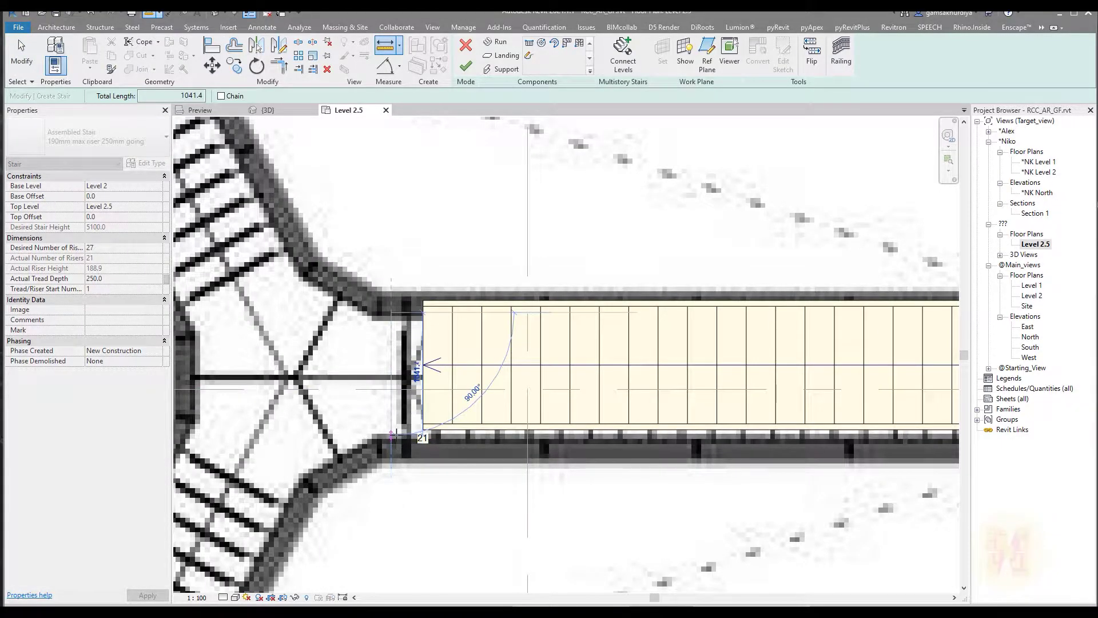
key(Escape)
key(Escape)
Set the straight run's Actual Run Width to 1100
click(434, 413)
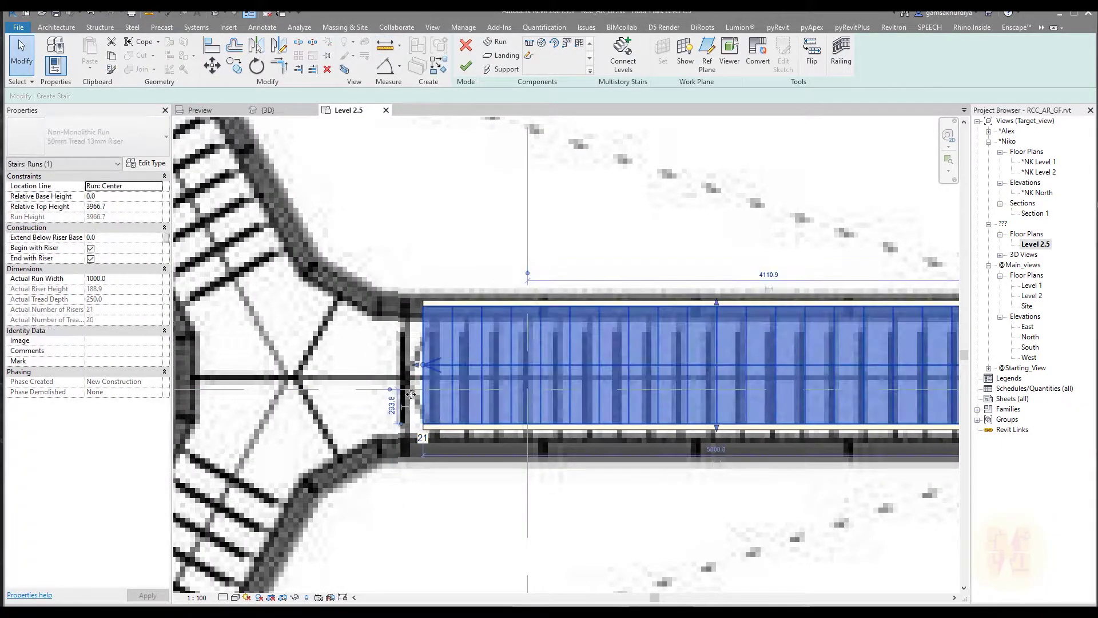
click(131, 280)
text(110)
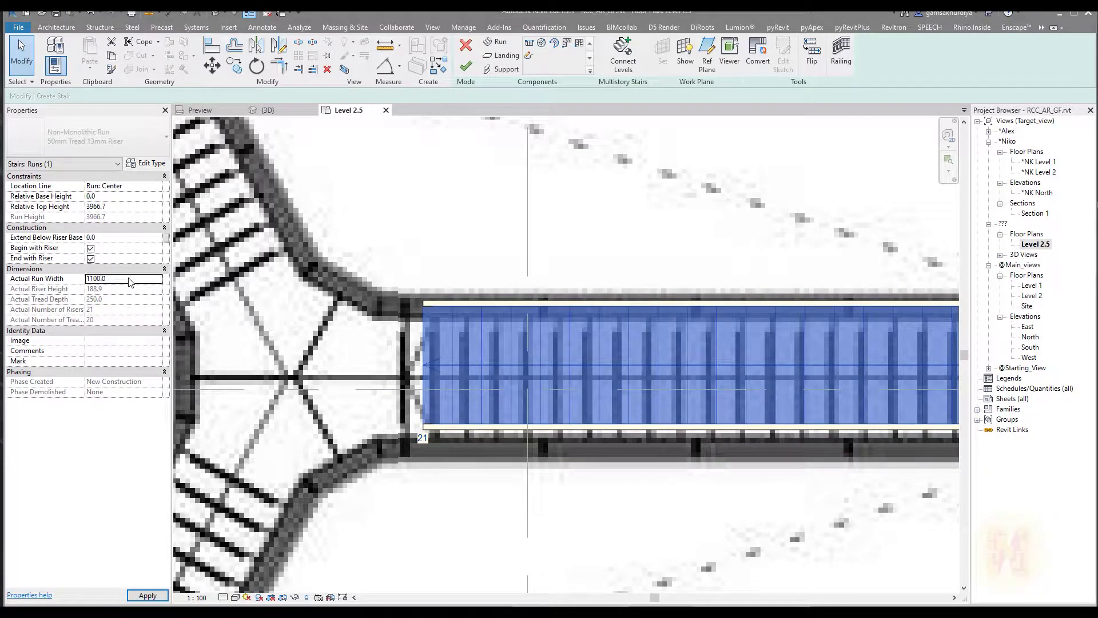
scroll(599, 329, down, 3)
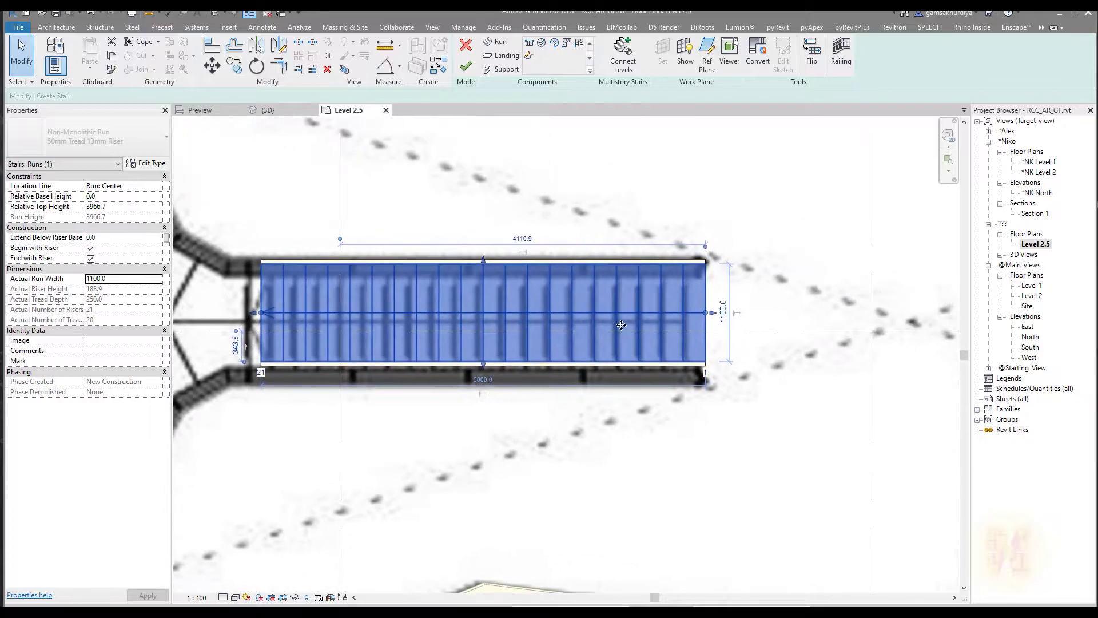
scroll(622, 329, up, 1)
Align the run's centreline with the reference line through the Y-stair junction using AL
key(a)
key(l)
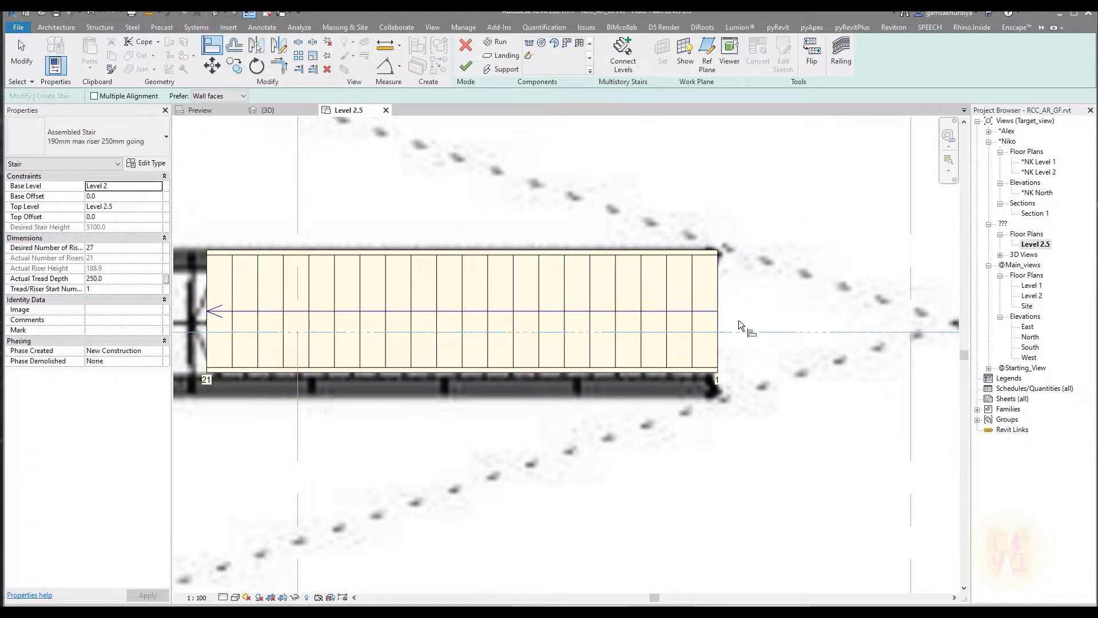
click(738, 332)
click(694, 312)
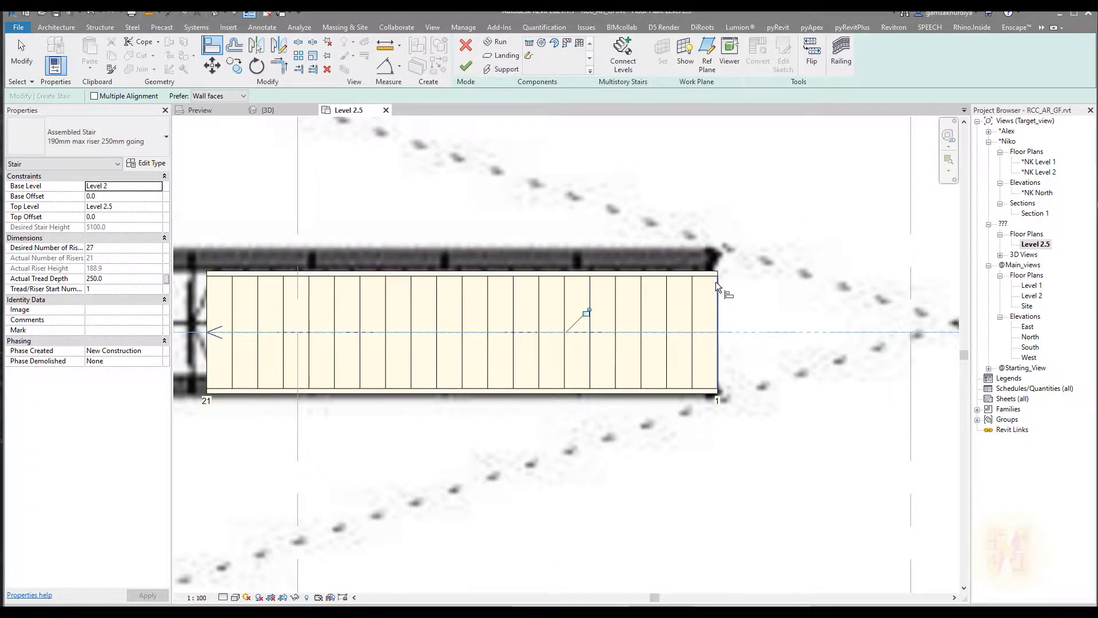
scroll(715, 282, down, 3)
key(Escape)
key(Escape)
scroll(463, 259, down, 6)
middle_drag(465, 259, 466, 281)
click(475, 291)
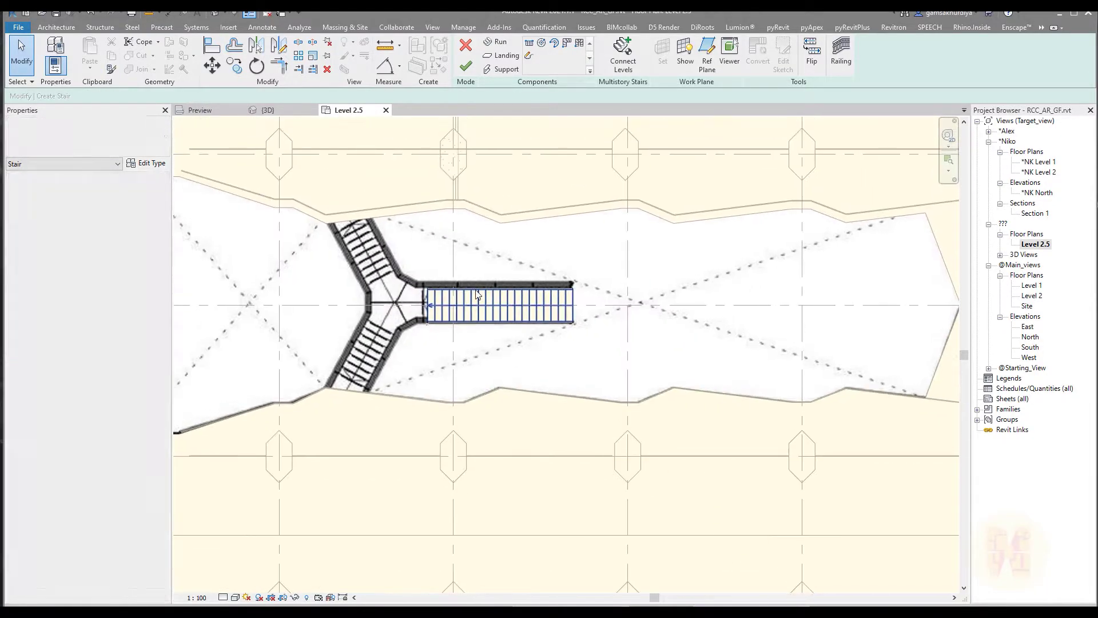
scroll(472, 269, up, 2)
scroll(502, 230, down, 2)
scroll(463, 294, up, 1)
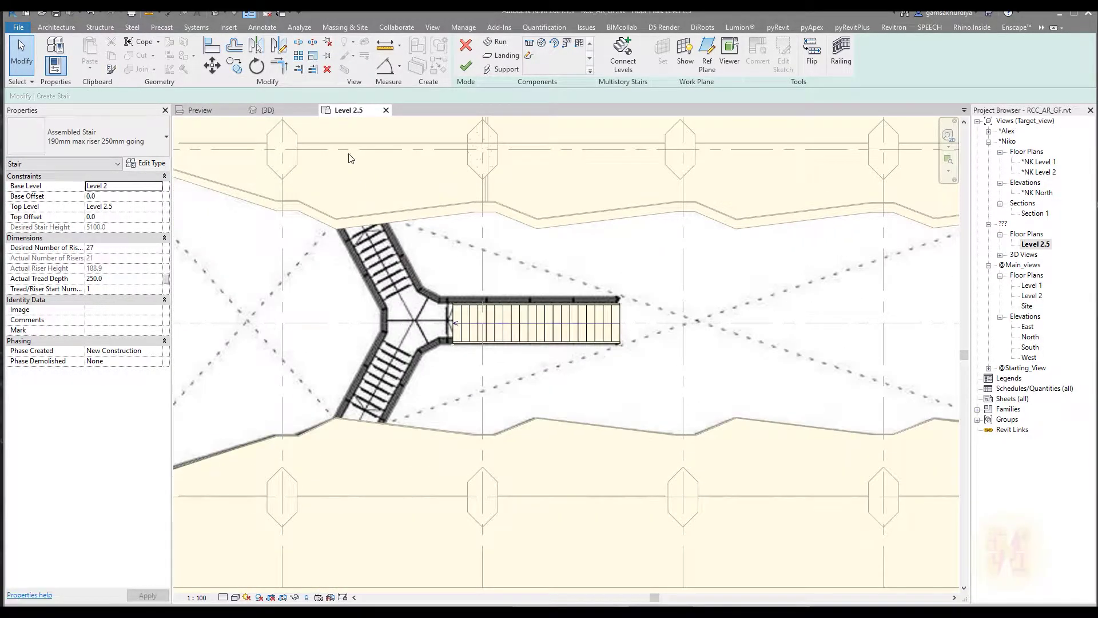
Check the widened, aligned run in the 3D view, then return to Level 2.5
click(250, 110)
scroll(762, 329, up, 3)
shift+middle_drag(762, 329, 691, 382)
scroll(497, 380, up, 6)
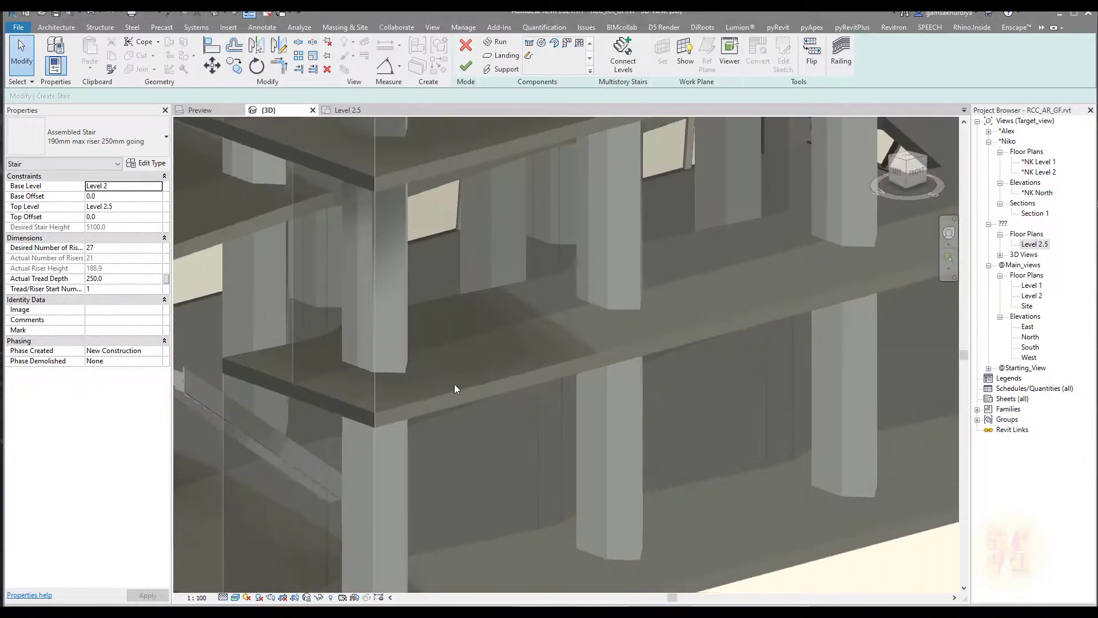
scroll(440, 387, down, 6)
click(345, 109)
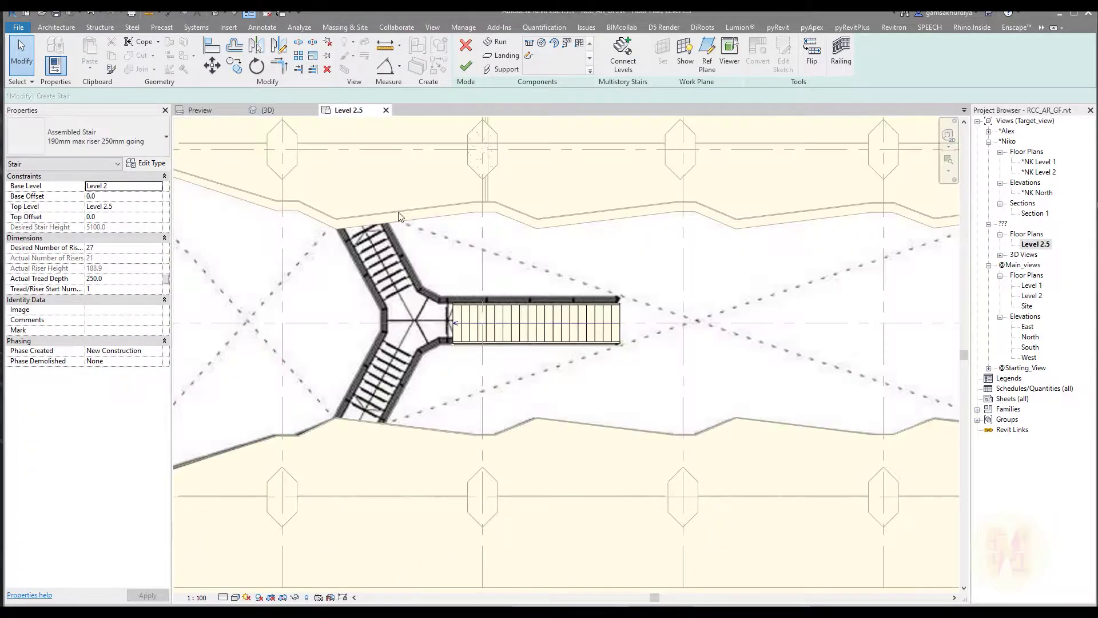
scroll(401, 313, up, 3)
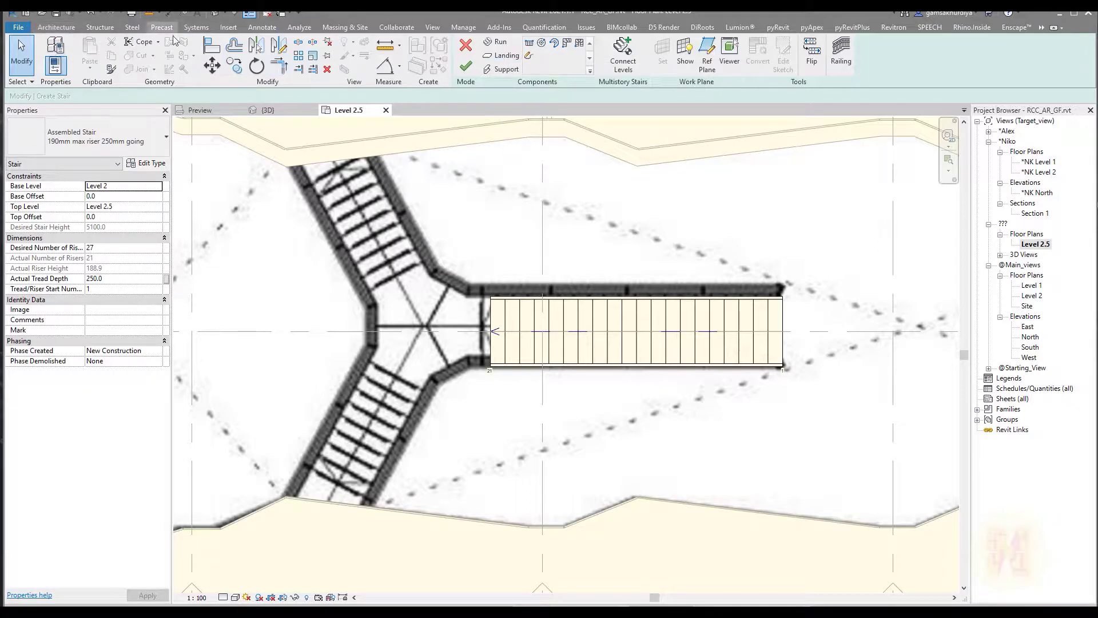
Start a sketched landing and pick the run's end edge as its first boundary
click(501, 59)
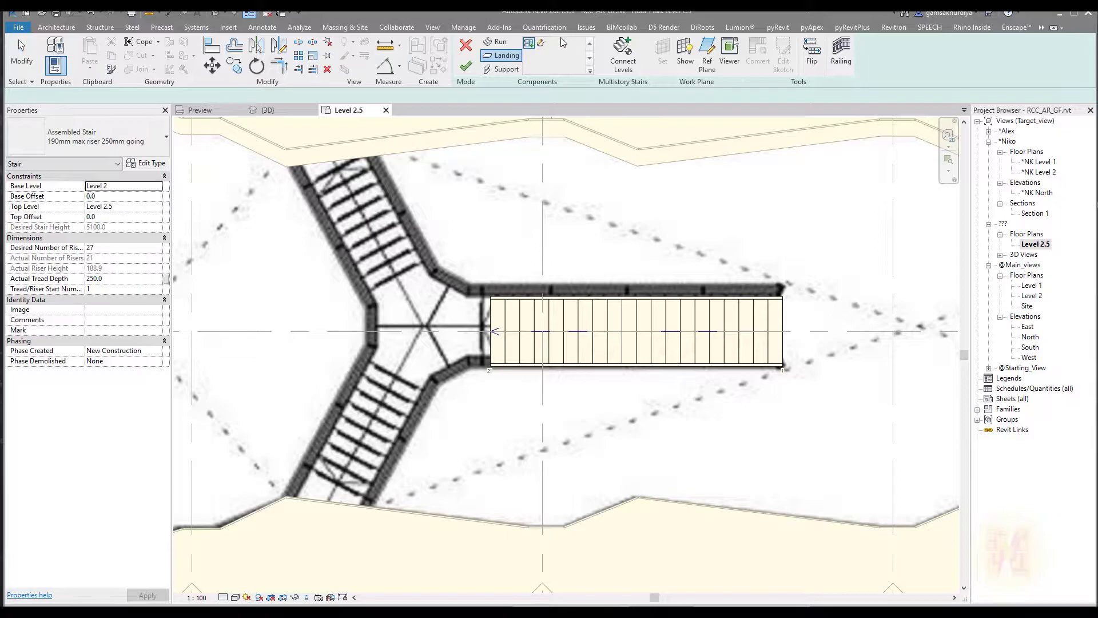
click(542, 44)
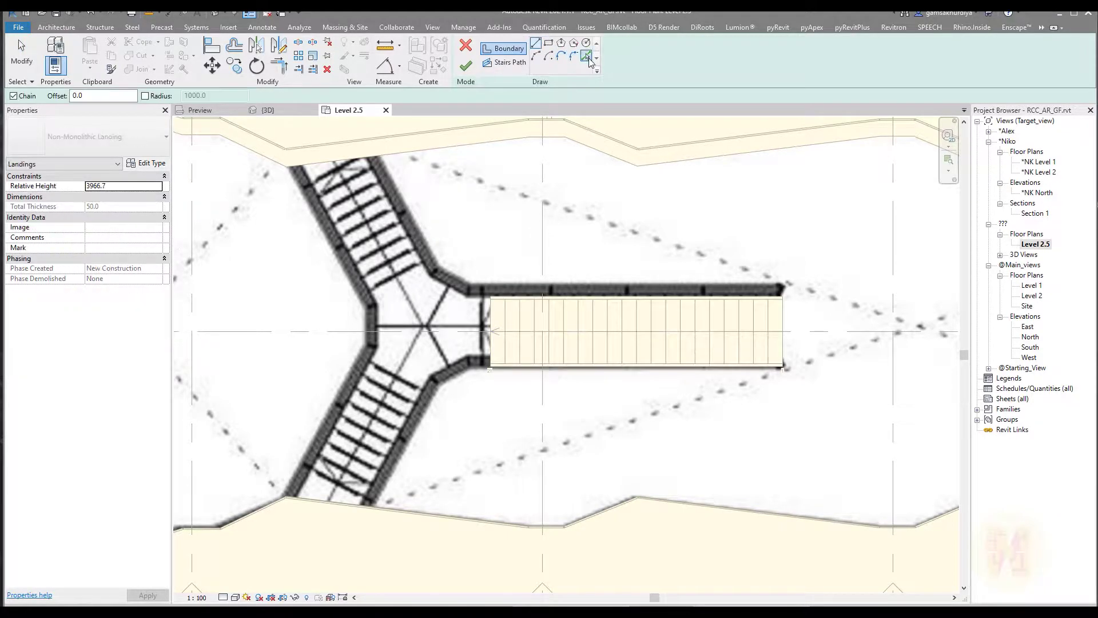
click(489, 320)
scroll(444, 321, up, 2)
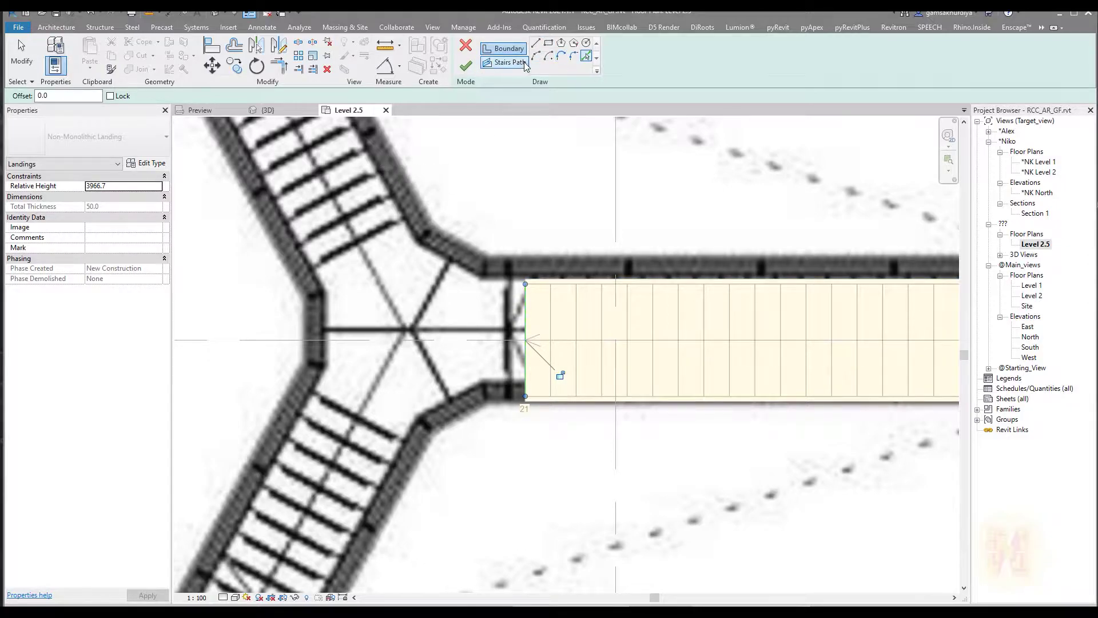
Draw the diagonal landing boundary line from the stair corner
click(536, 42)
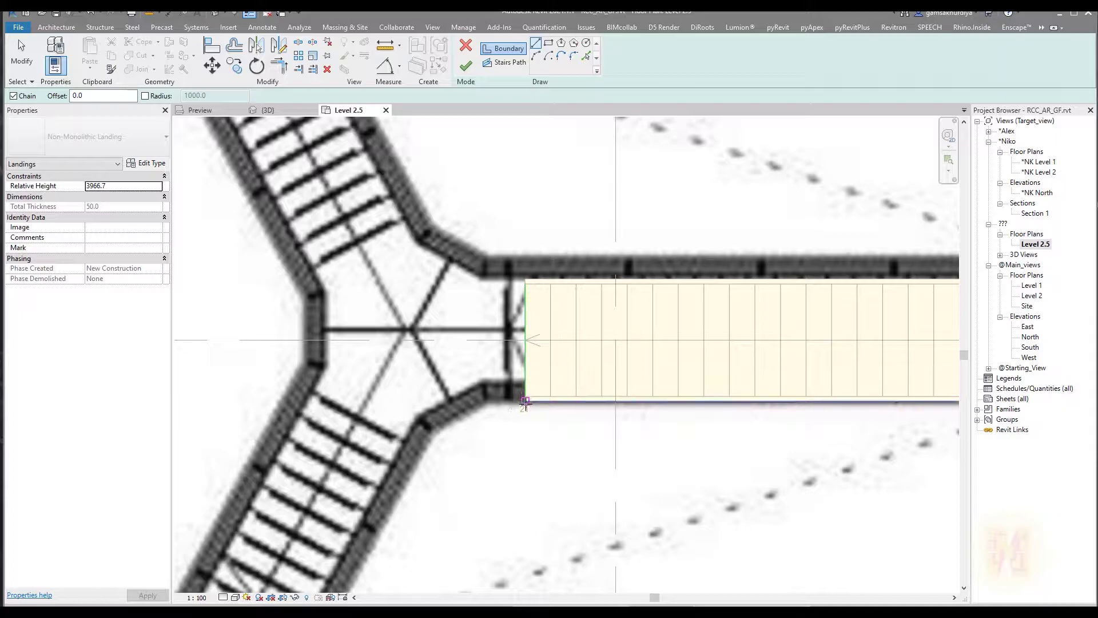
click(524, 402)
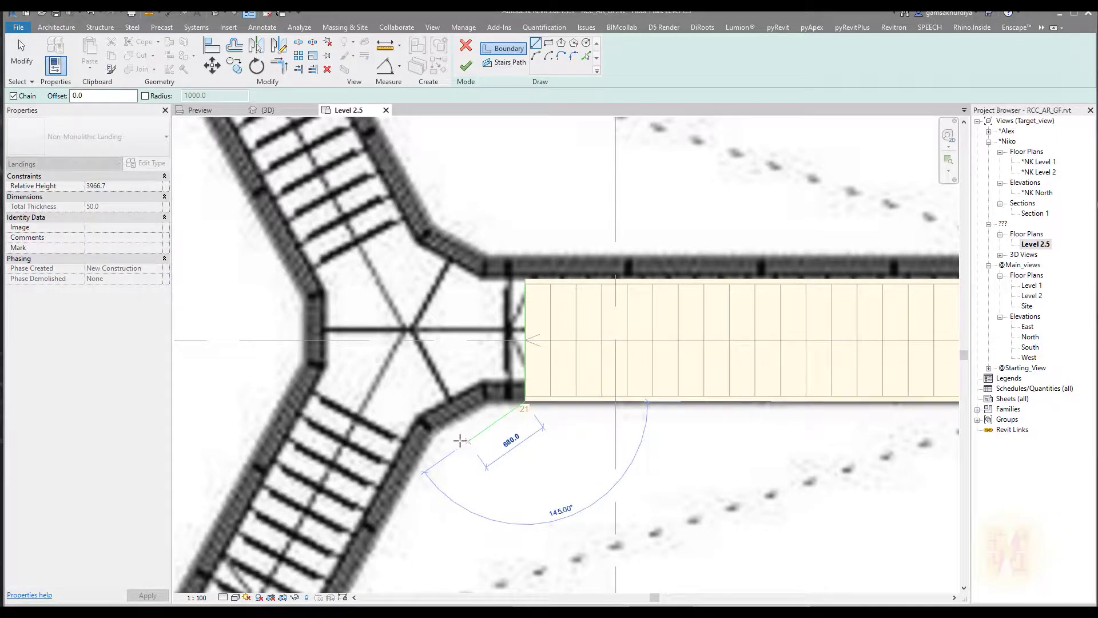
key(Escape)
scroll(458, 438, up, 5)
click(561, 374)
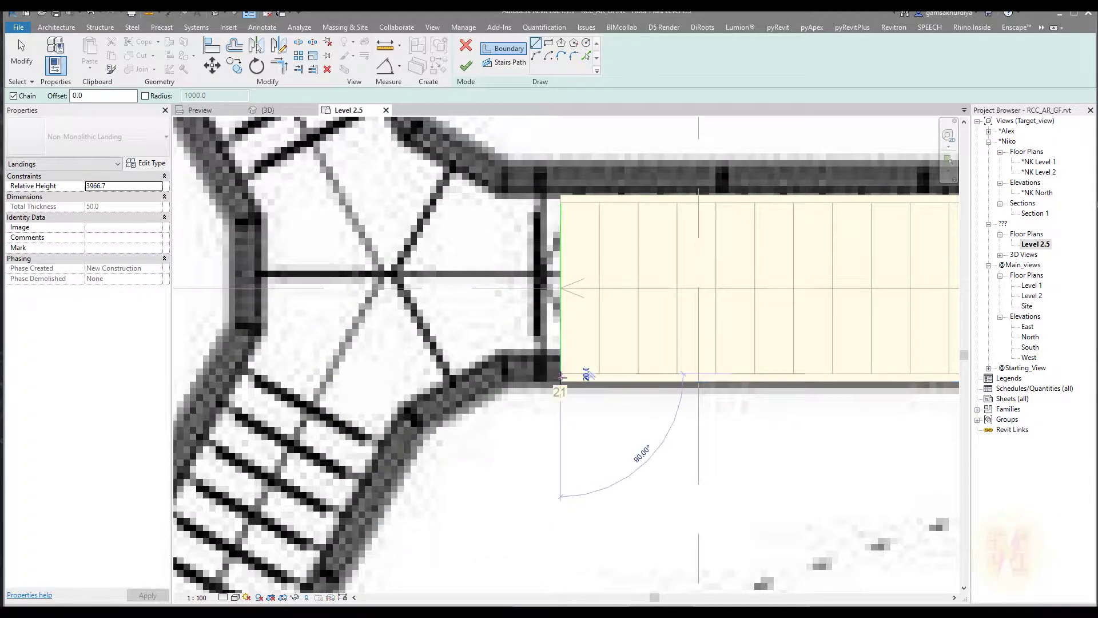
click(465, 439)
middle_drag(484, 294, 514, 385)
key(Escape)
click(591, 293)
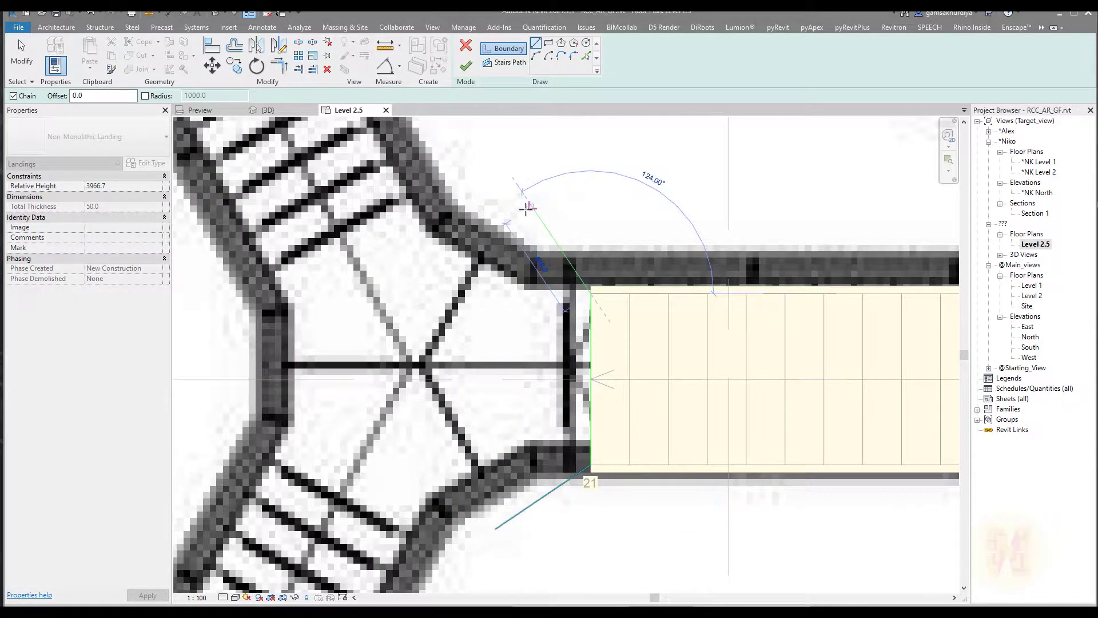
key(Escape)
key(Escape)
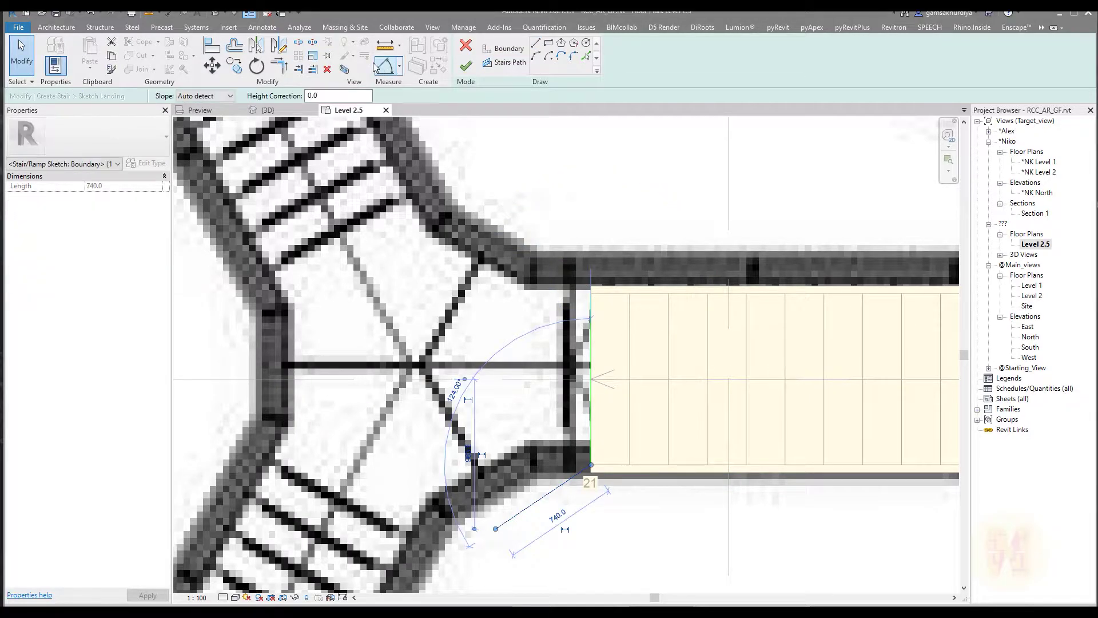
Mirror the diagonal boundary across the run's centreline and add another boundary segment
click(279, 45)
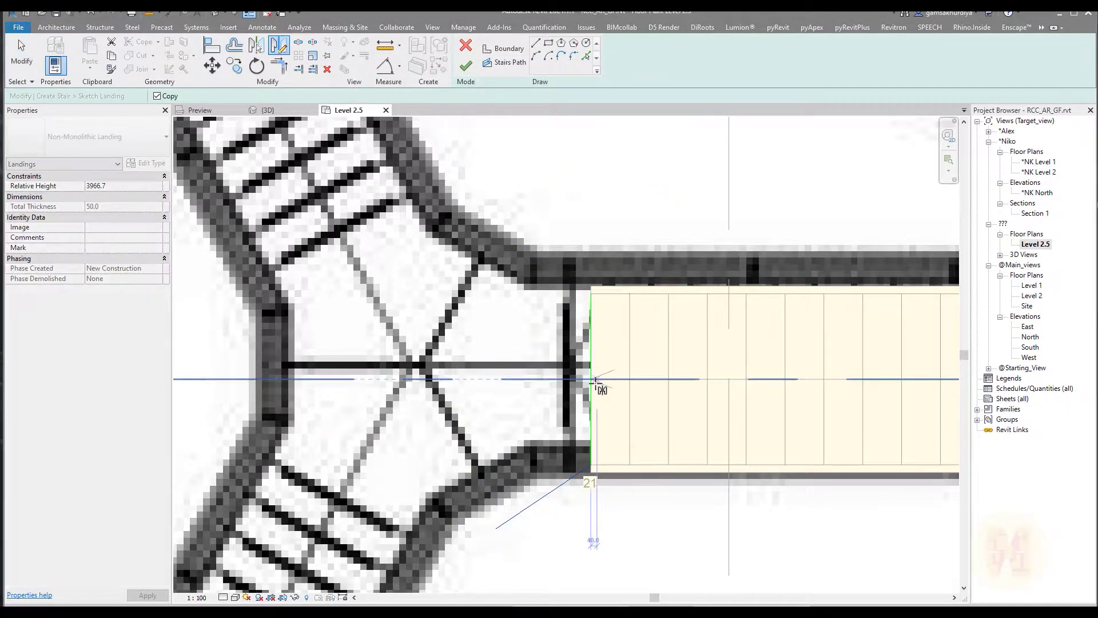
click(518, 379)
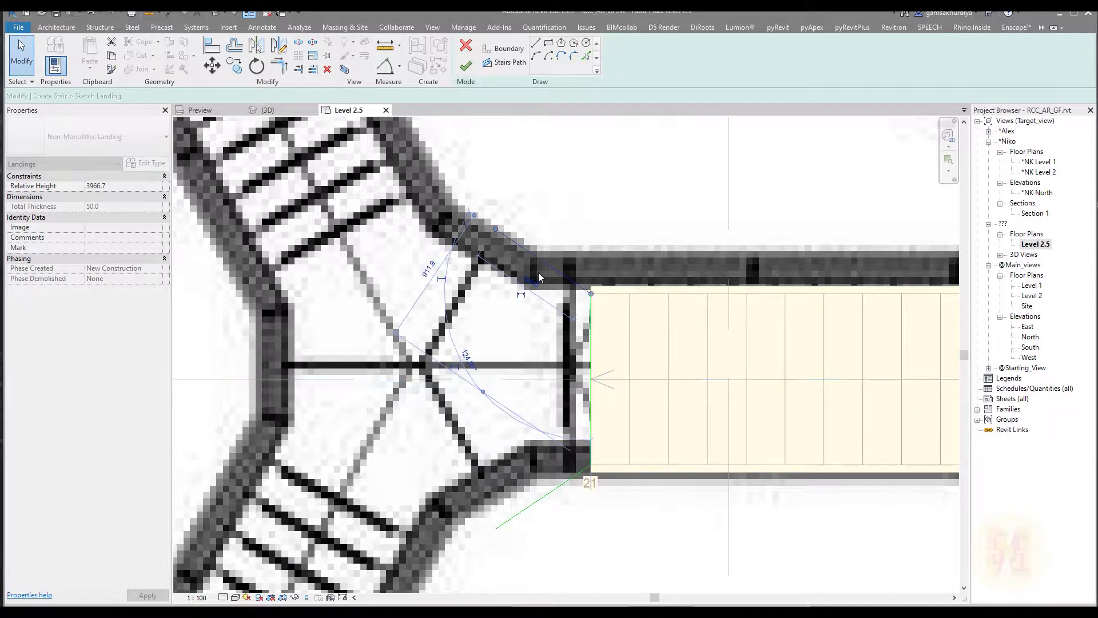
scroll(537, 272, down, 3)
scroll(485, 294, up, 2)
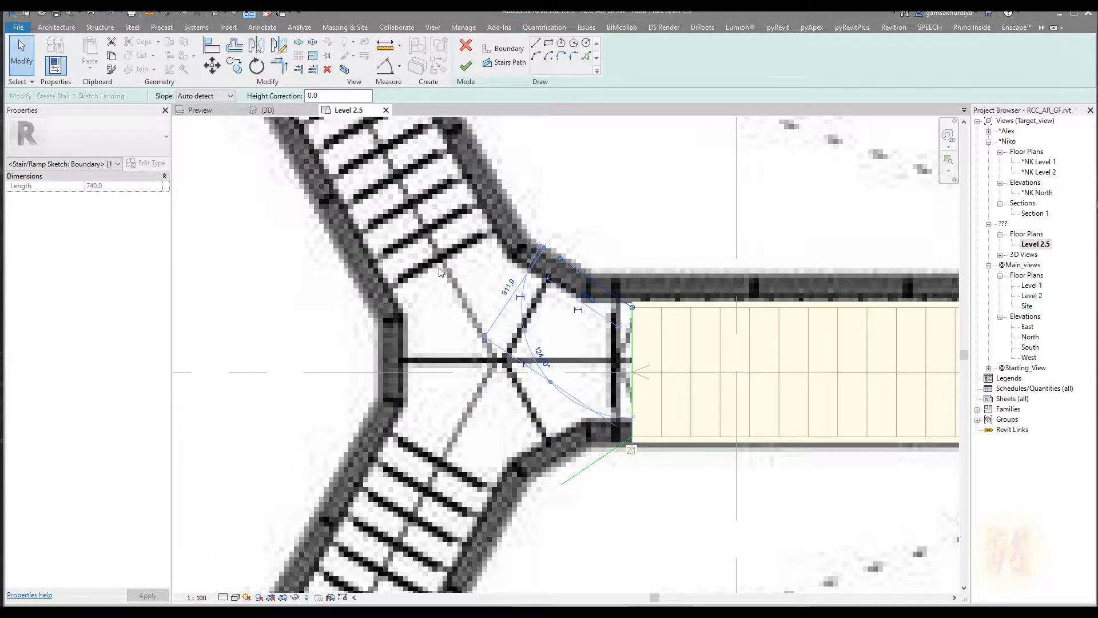
click(535, 43)
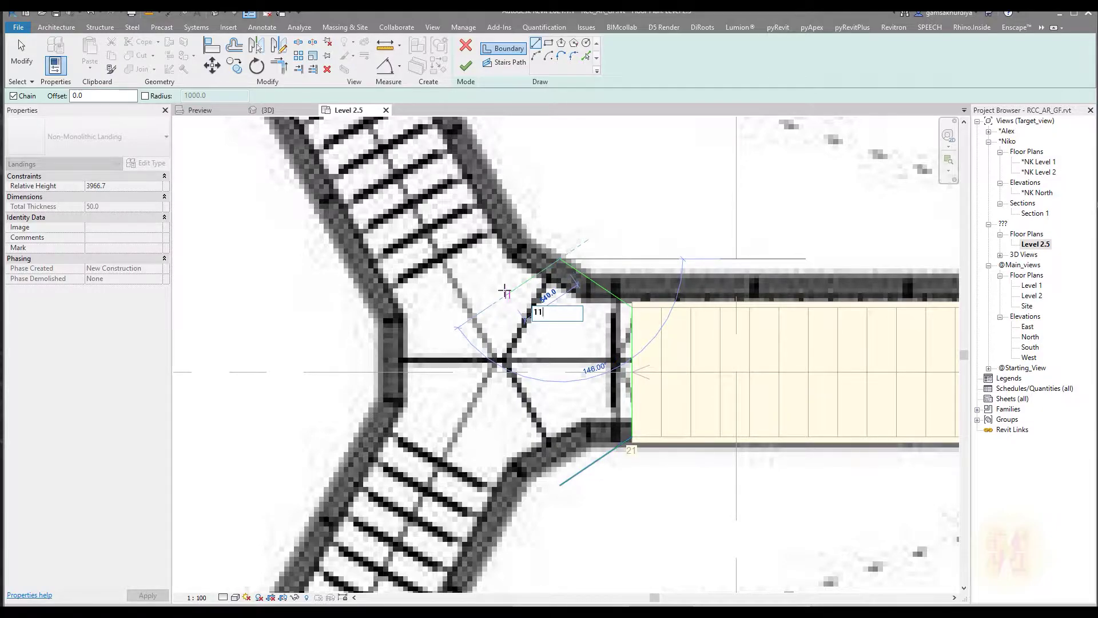
click(505, 290)
key(Escape)
Mirror the 1100 long boundary line to form the hexagon's opposite edge
middle_drag(509, 304, 538, 252)
key(Escape)
click(537, 252)
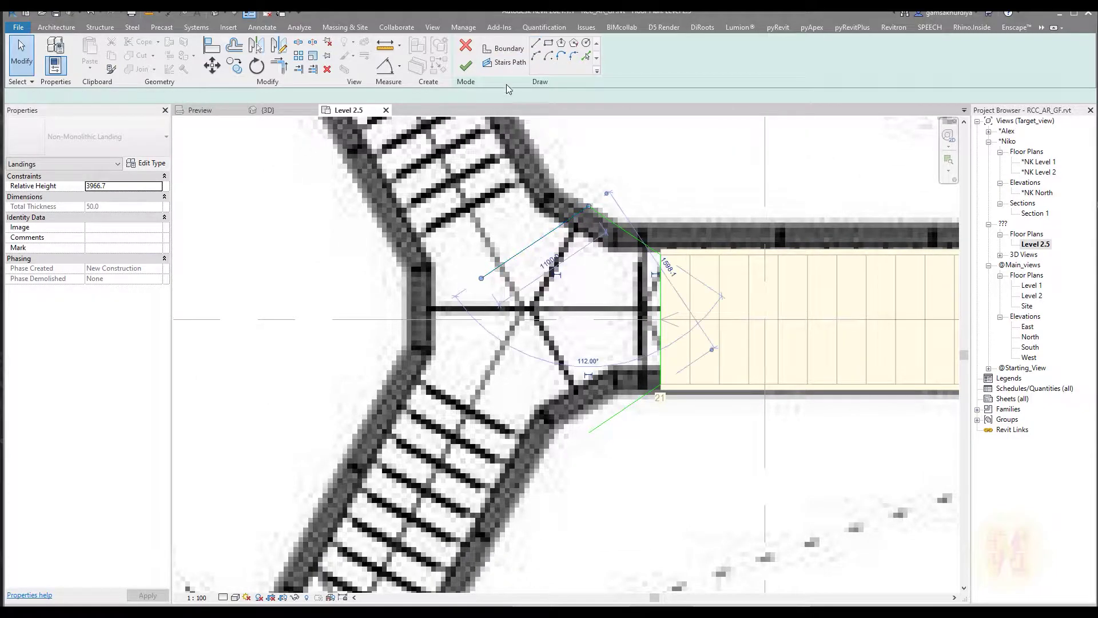
key(d)
key(m)
click(660, 320)
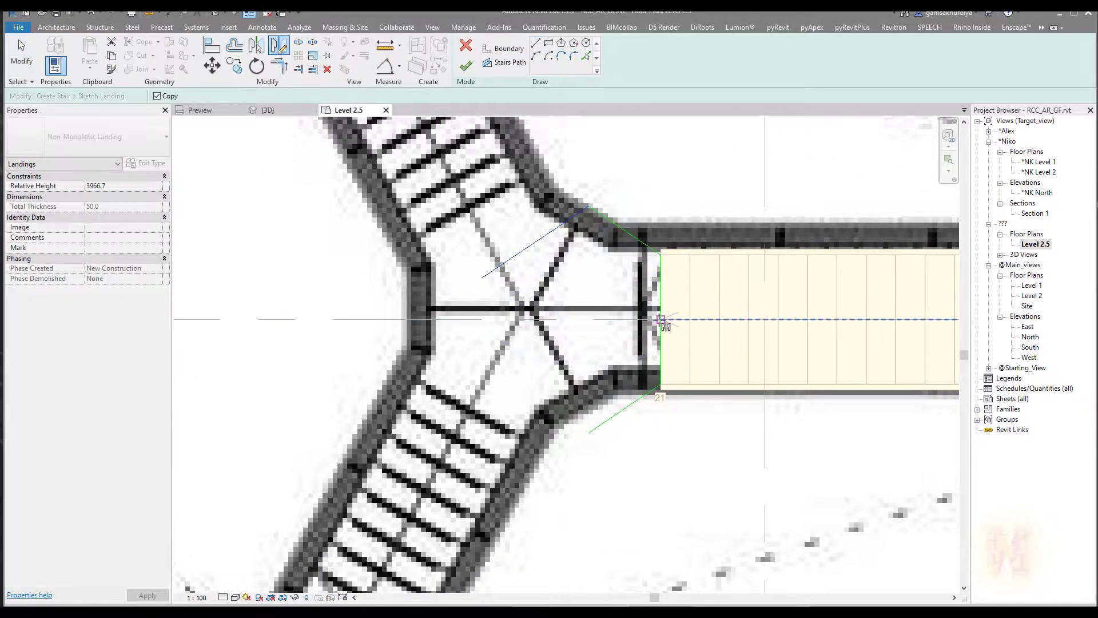
click(552, 320)
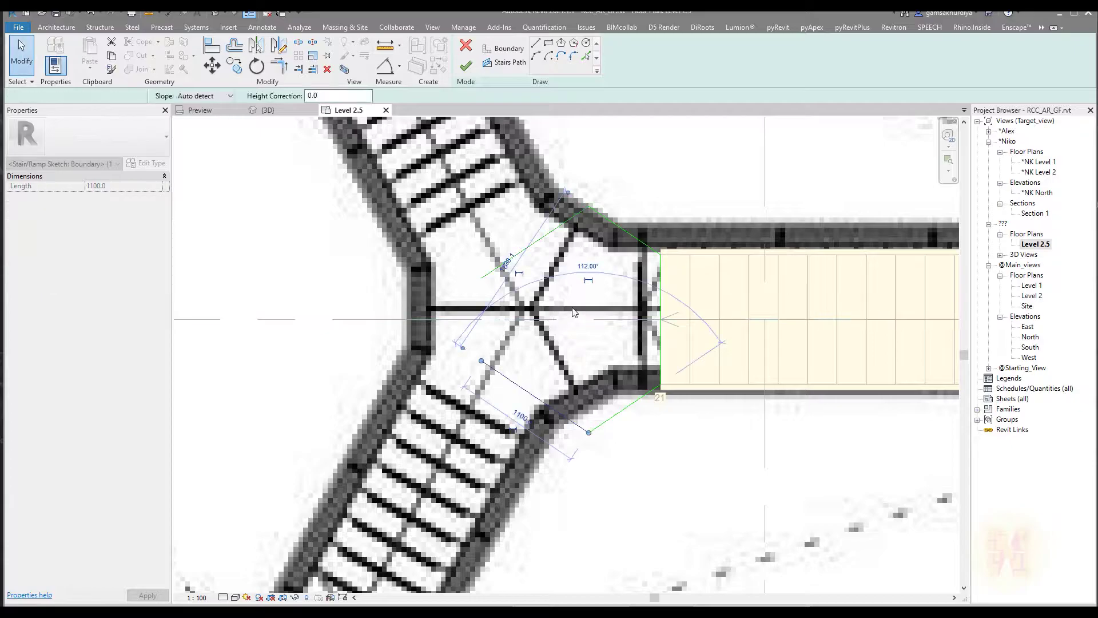
key(Escape)
Close the hexagon's left side and finish the landing sketch
middle_drag(508, 299, 441, 322)
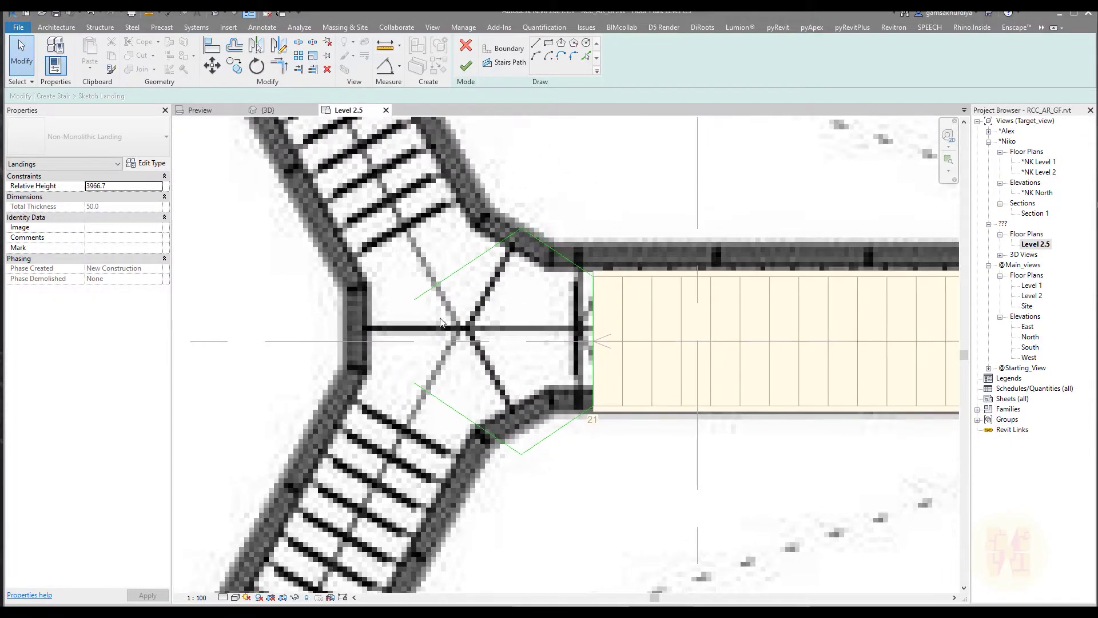
click(536, 43)
click(414, 300)
click(414, 313)
click(415, 384)
key(Escape)
key(Escape)
scroll(455, 314, down, 3)
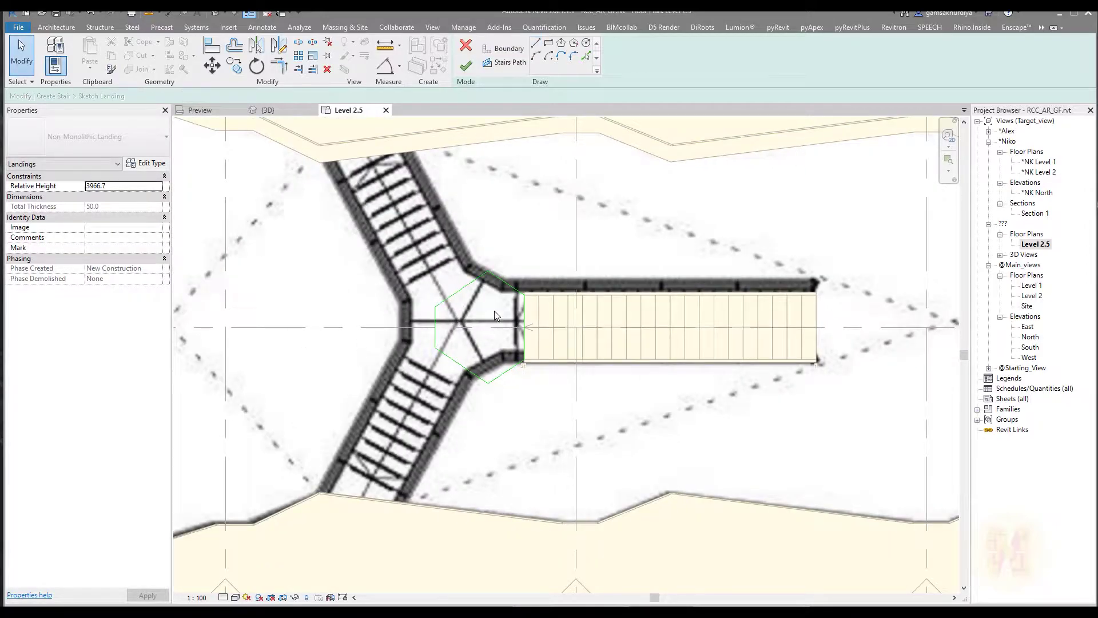
scroll(520, 337, up, 3)
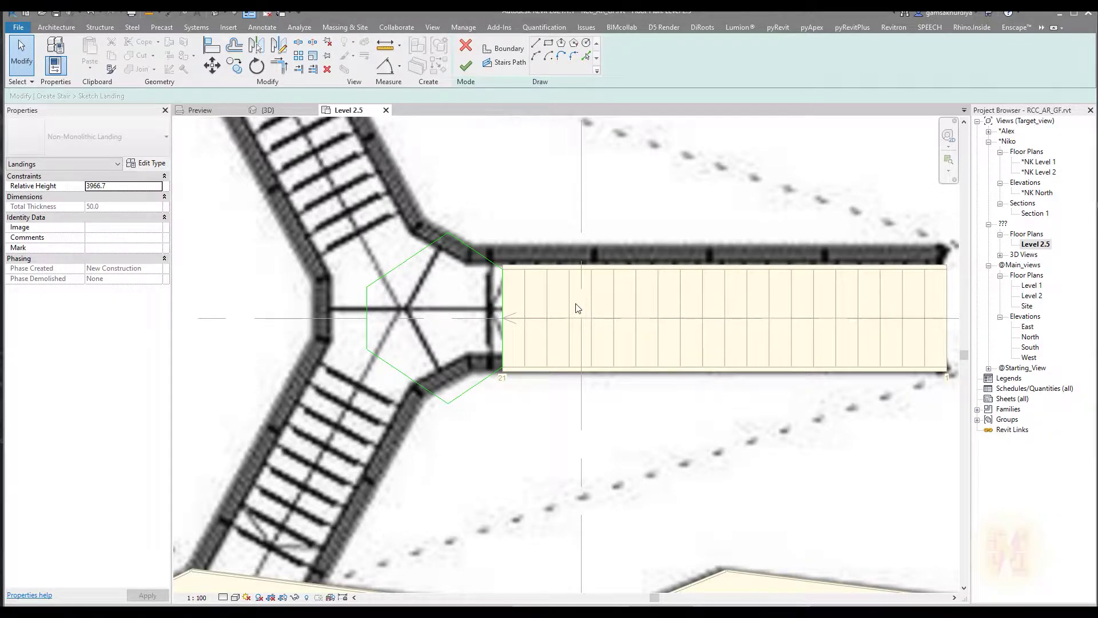
click(467, 67)
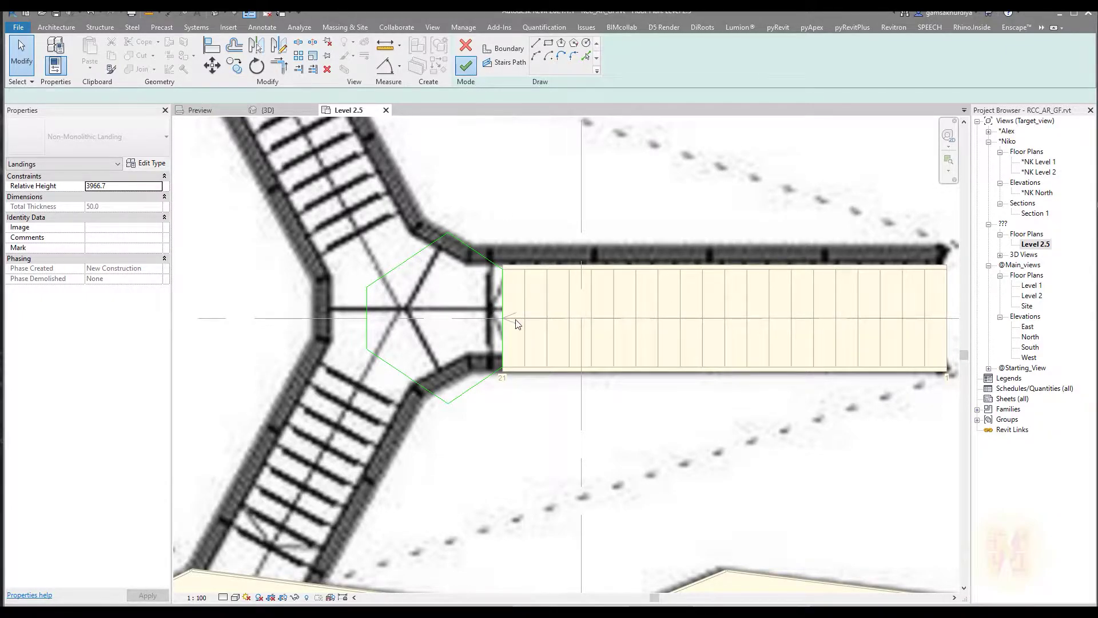
Set the straight run's Relative Top Height to 3000, dismiss the warning, and open its type properties
key(Escape)
scroll(549, 318, down, 3)
scroll(512, 344, up, 3)
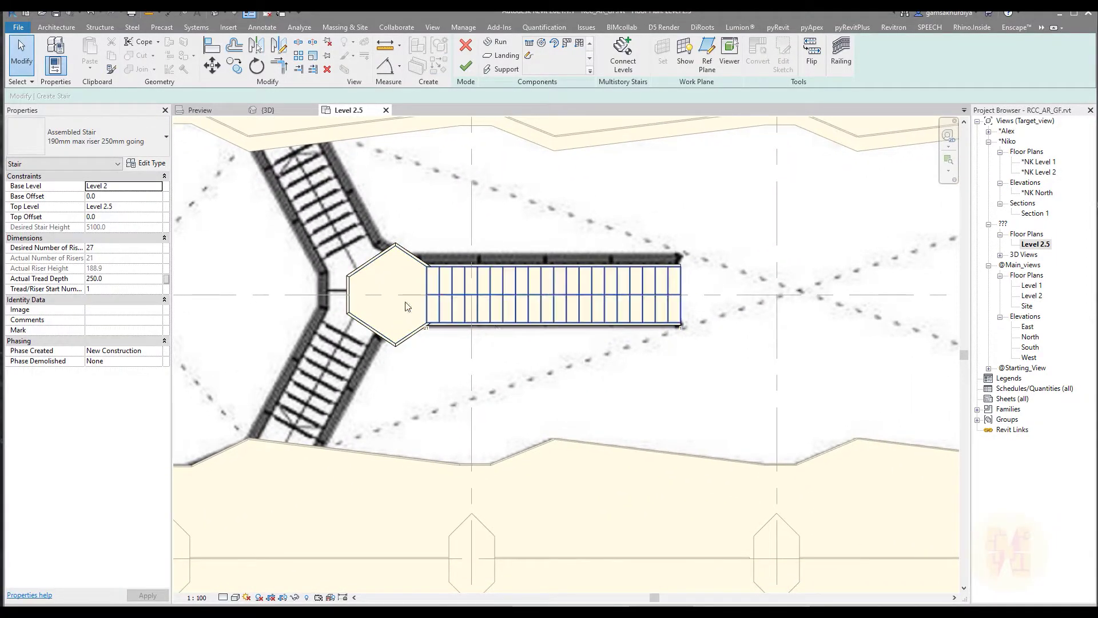
click(461, 302)
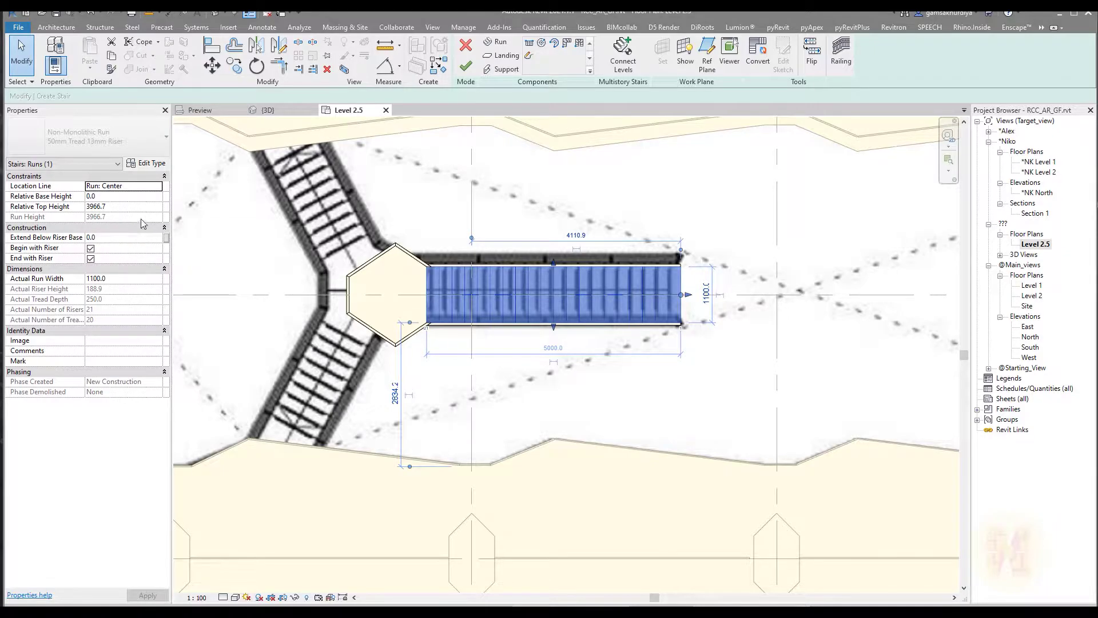
click(126, 209)
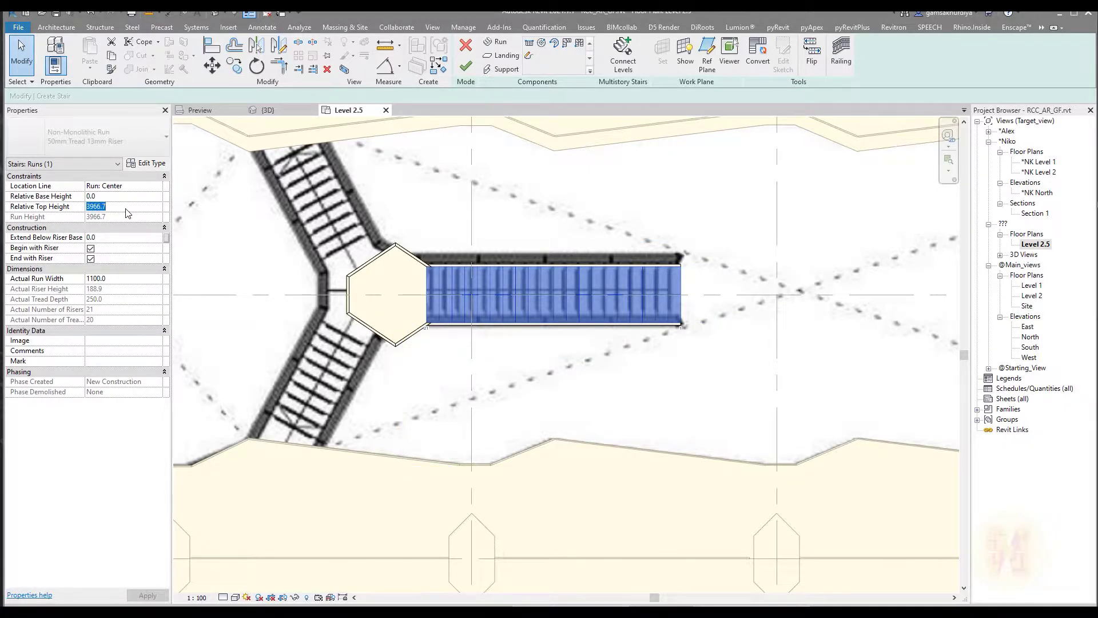
text(3000)
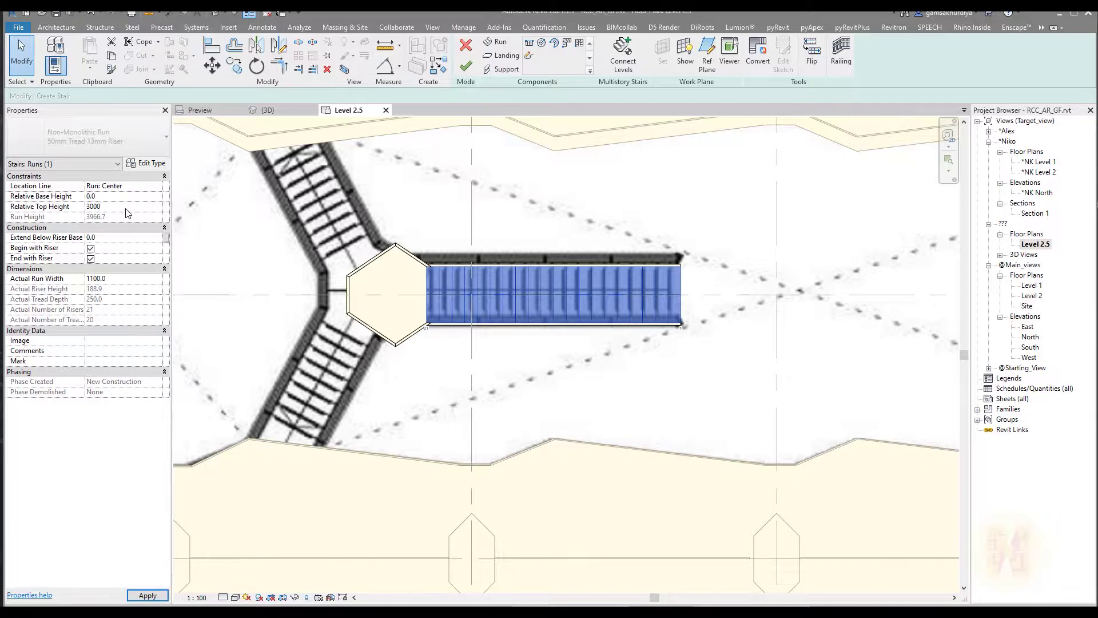
key(Return)
click(365, 284)
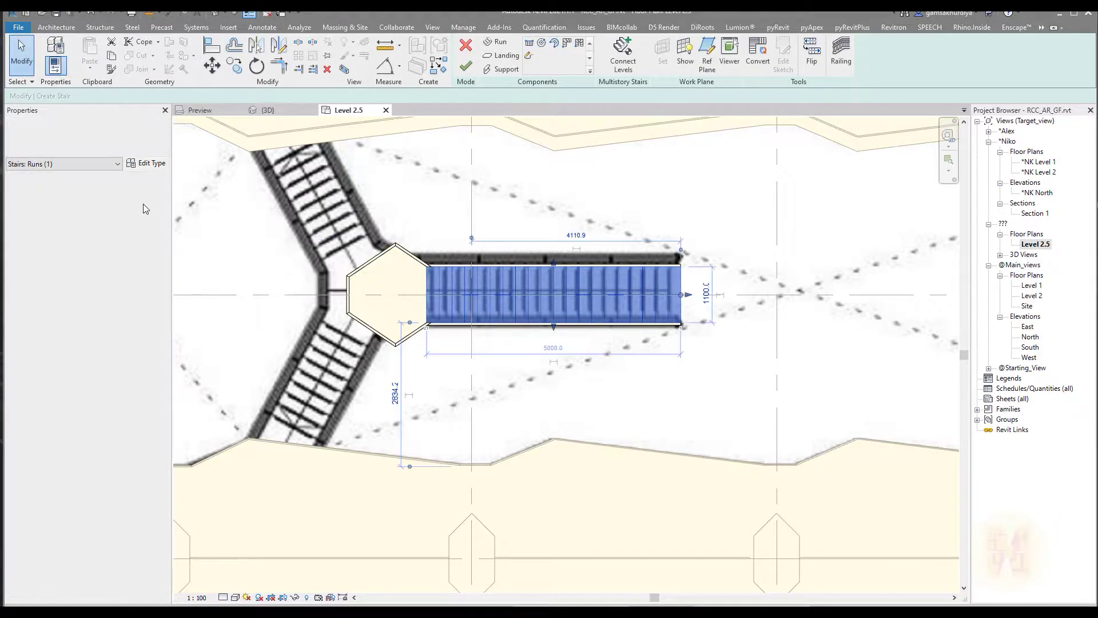
click(150, 165)
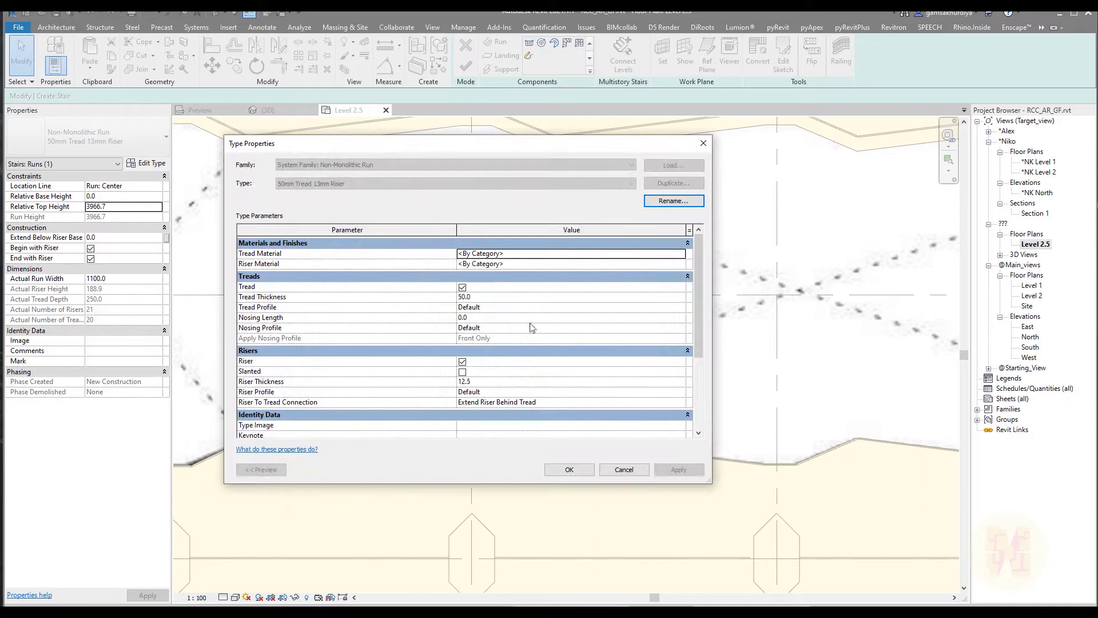
Close Type Properties, finish the stair and Typical_Floor group edits in 3D, and accept the warnings
click(703, 143)
click(466, 65)
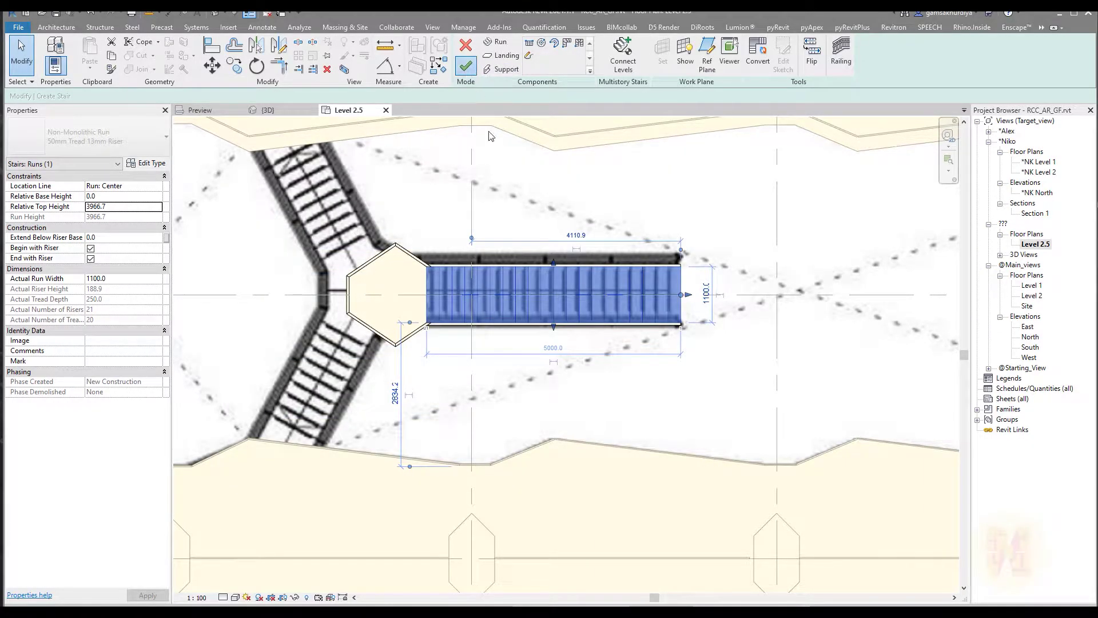
click(275, 109)
scroll(490, 283, down, 2)
scroll(483, 294, down, 1)
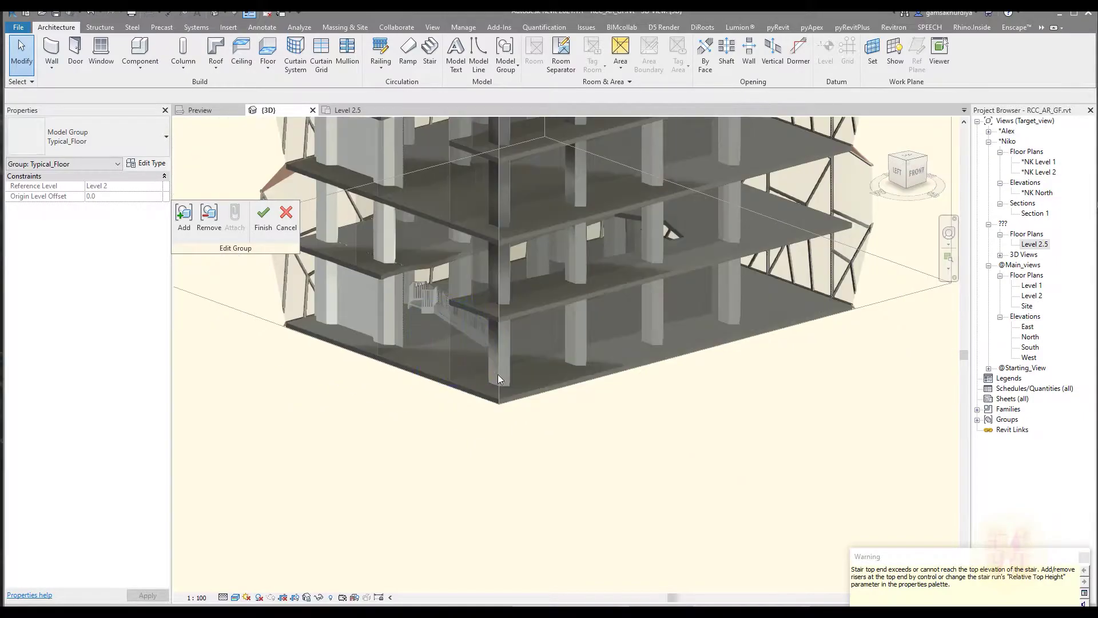
scroll(691, 320, down, 2)
middle_drag(692, 321, 636, 415)
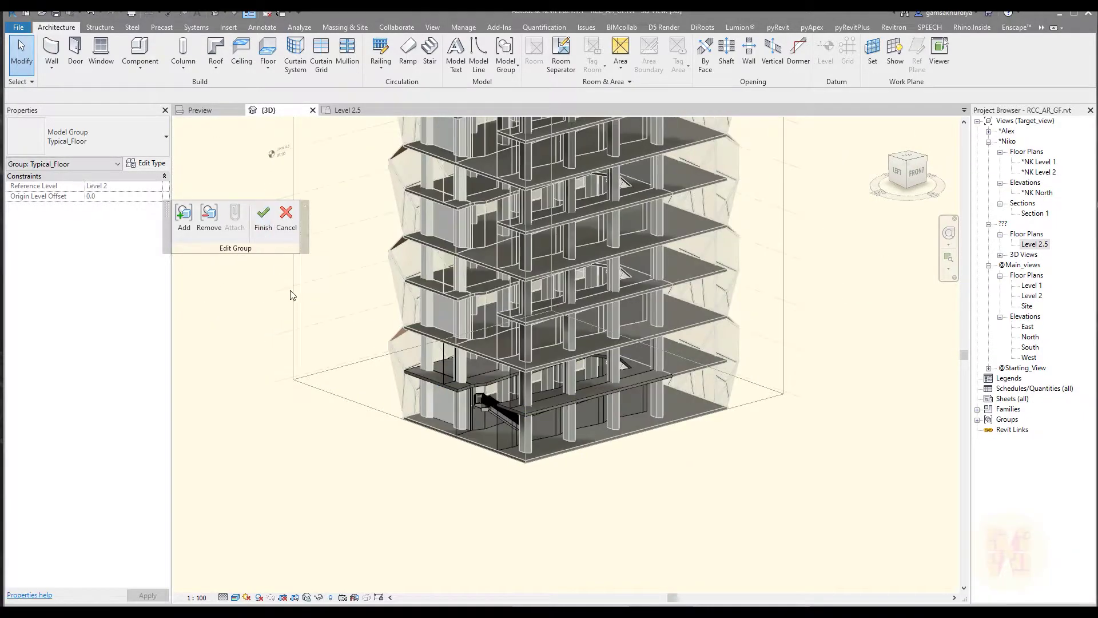
click(262, 230)
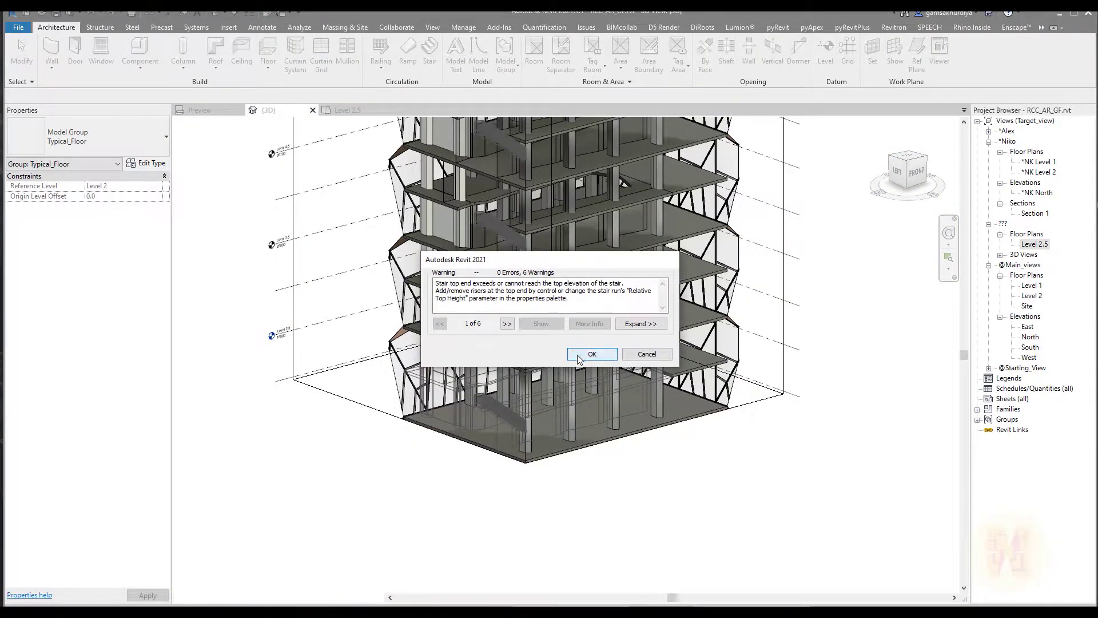
key(Return)
Drag the section box grips to crop the 3D view down to the lower floor
click(294, 307)
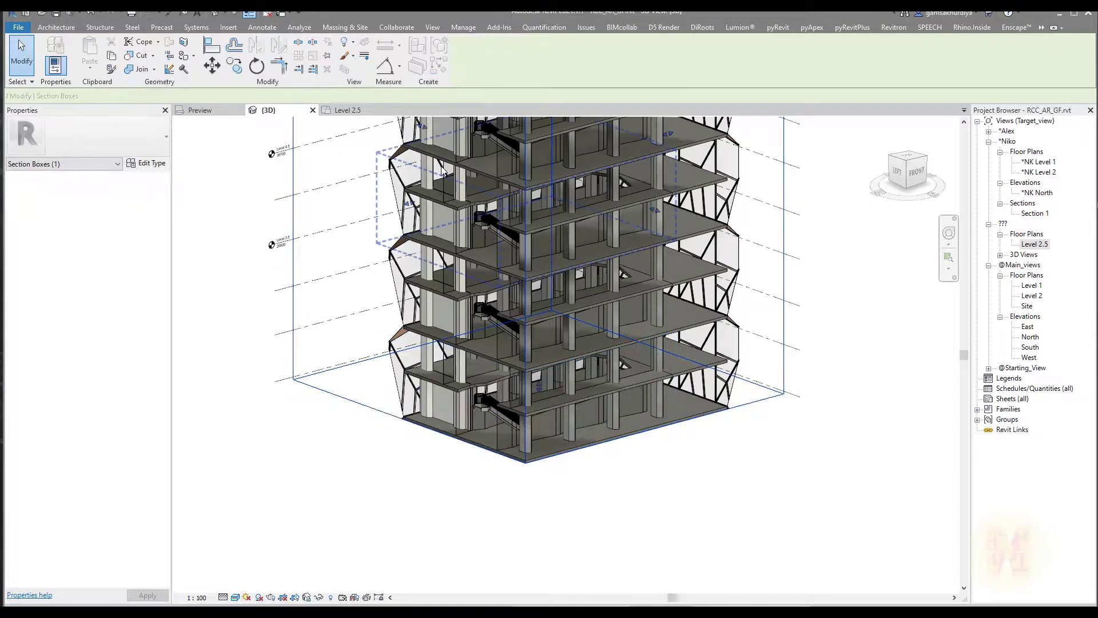
scroll(421, 207, up, 3)
scroll(400, 296, down, 2)
drag(410, 280, 438, 363)
drag(467, 496, 468, 493)
scroll(480, 446, down, 3)
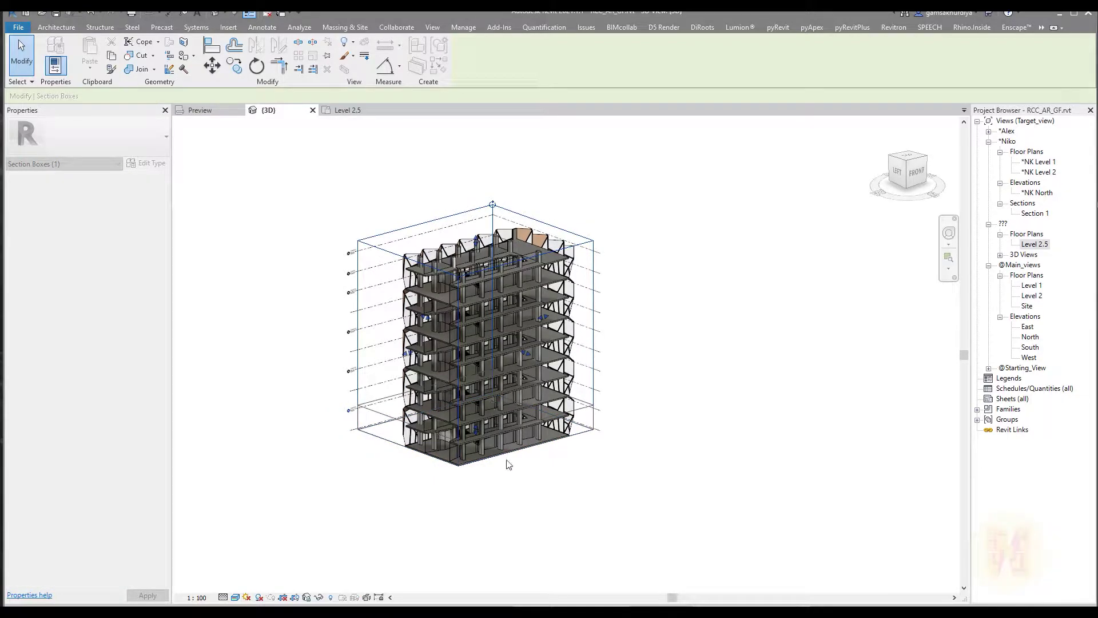
drag(505, 451, 510, 469)
shift+middle_drag(509, 469, 509, 597)
scroll(460, 491, up, 6)
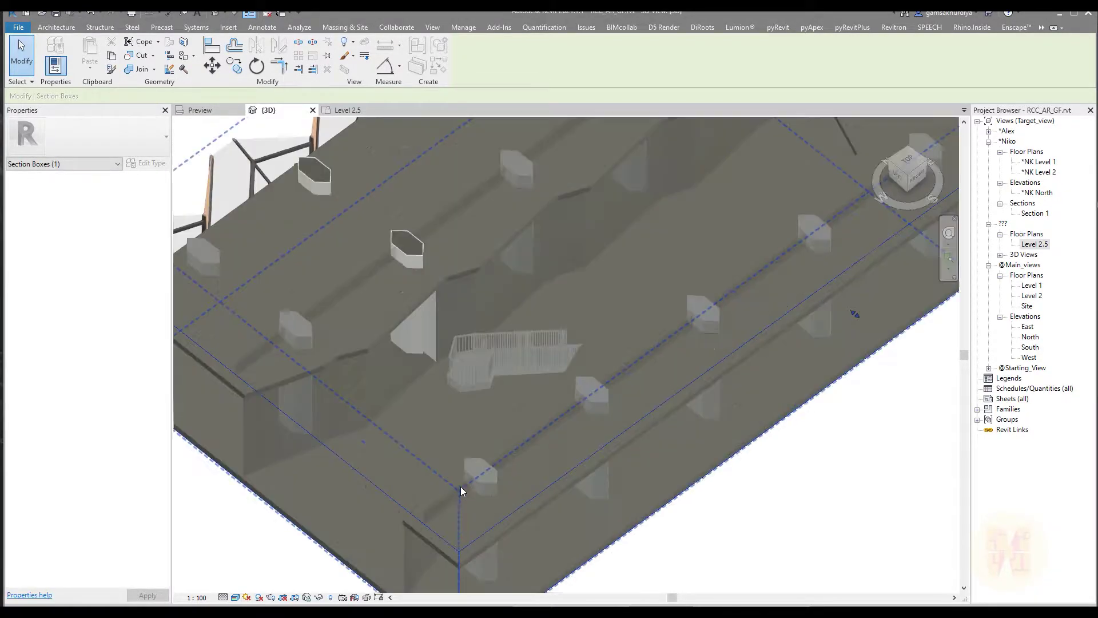
scroll(478, 338, up, 4)
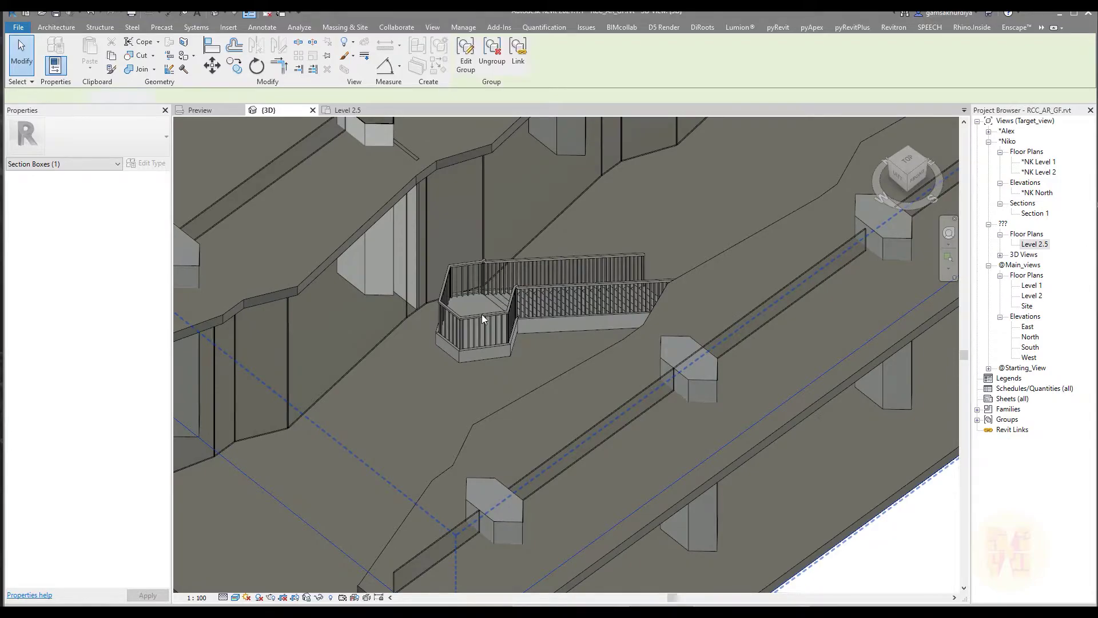
Edit the Typical_Floor group and delete the atrium stair's railing
click(482, 315)
click(467, 52)
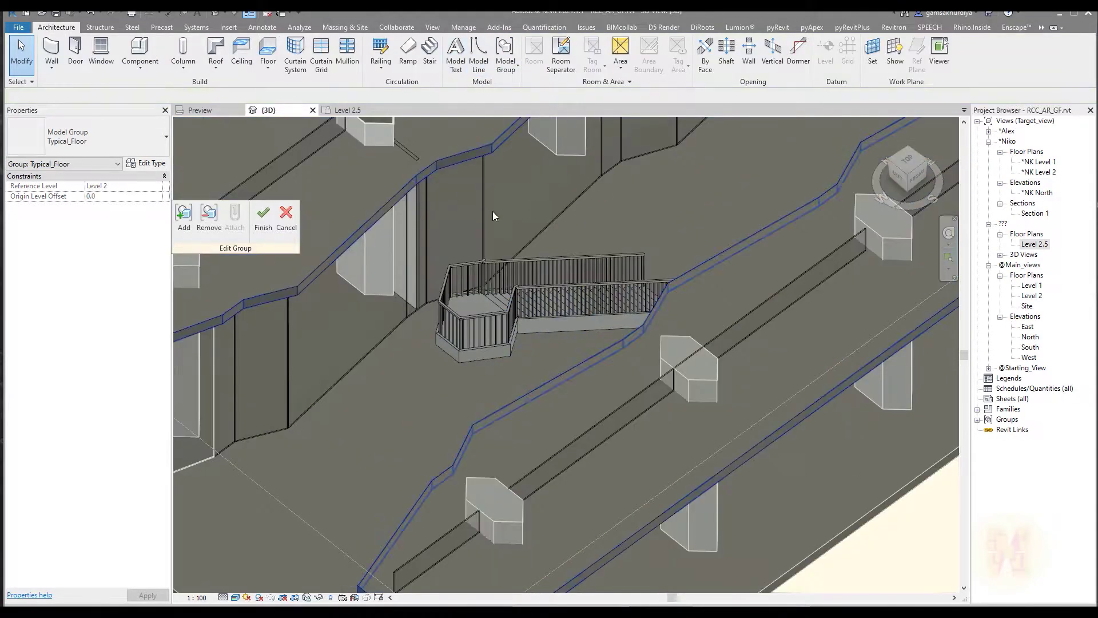
click(478, 323)
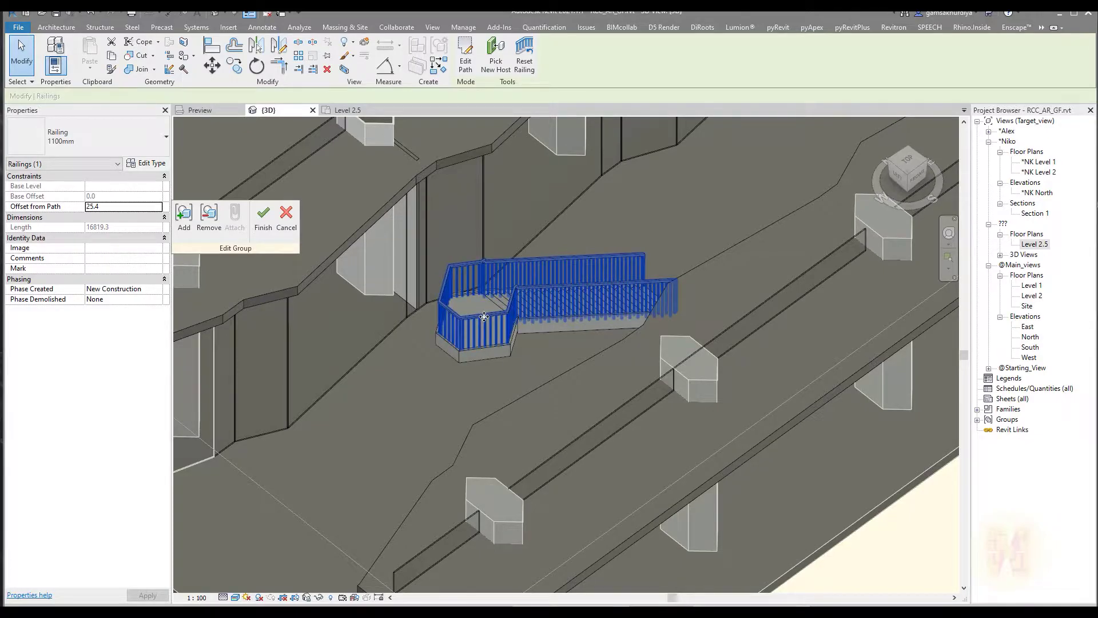
key(Delete)
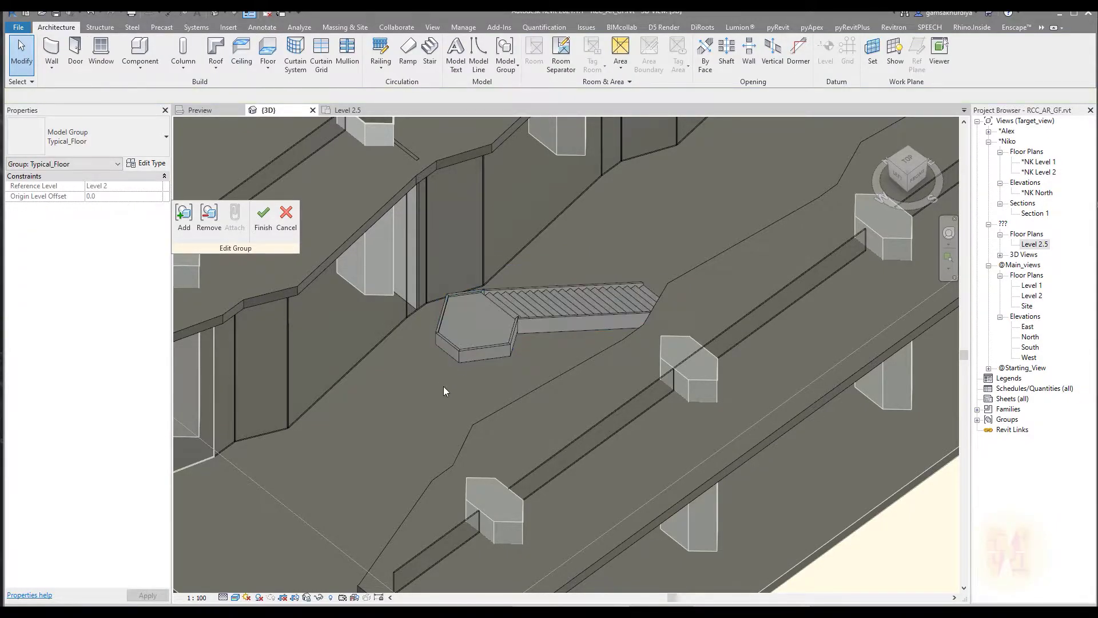
Reopen the atrium stair for editing, spanning Level 2 to Level 2.5 with 21 risers
click(488, 344)
shift+middle_drag(488, 343, 582, 253)
shift+middle_drag(585, 419, 534, 282)
double_click(509, 356)
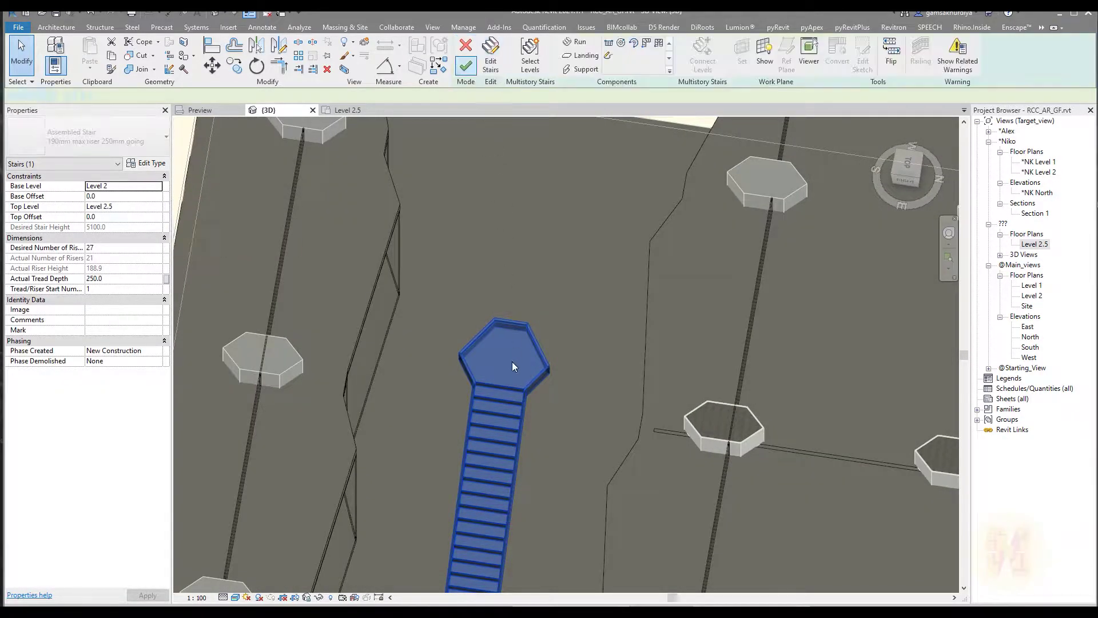
Cancel the stair edit and finish editing the Typical_Floor group
click(51, 30)
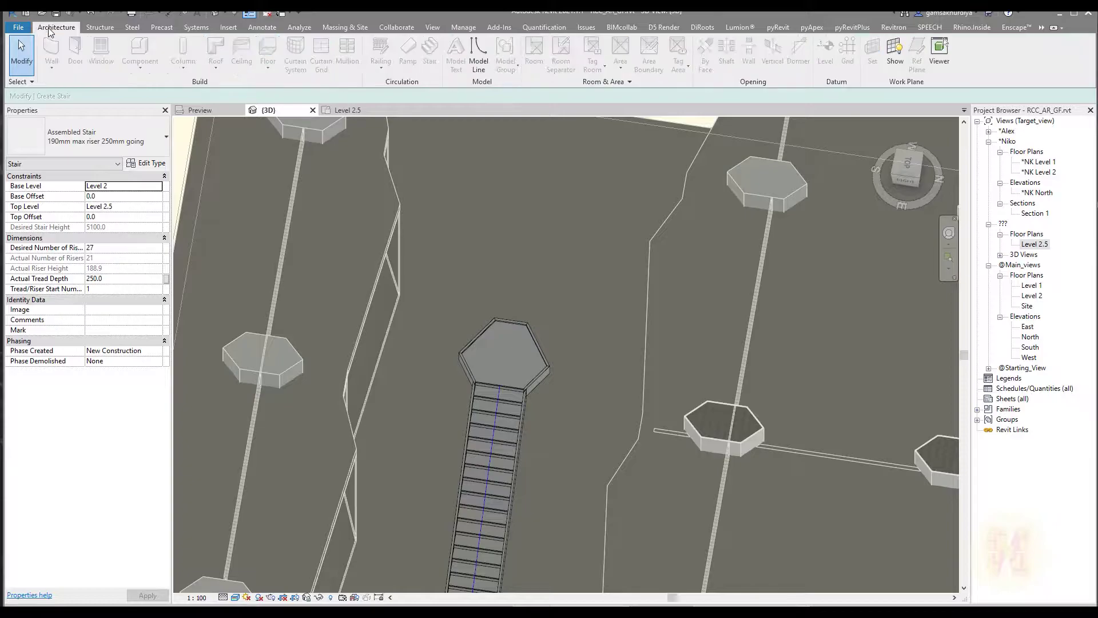
click(1053, 41)
click(458, 53)
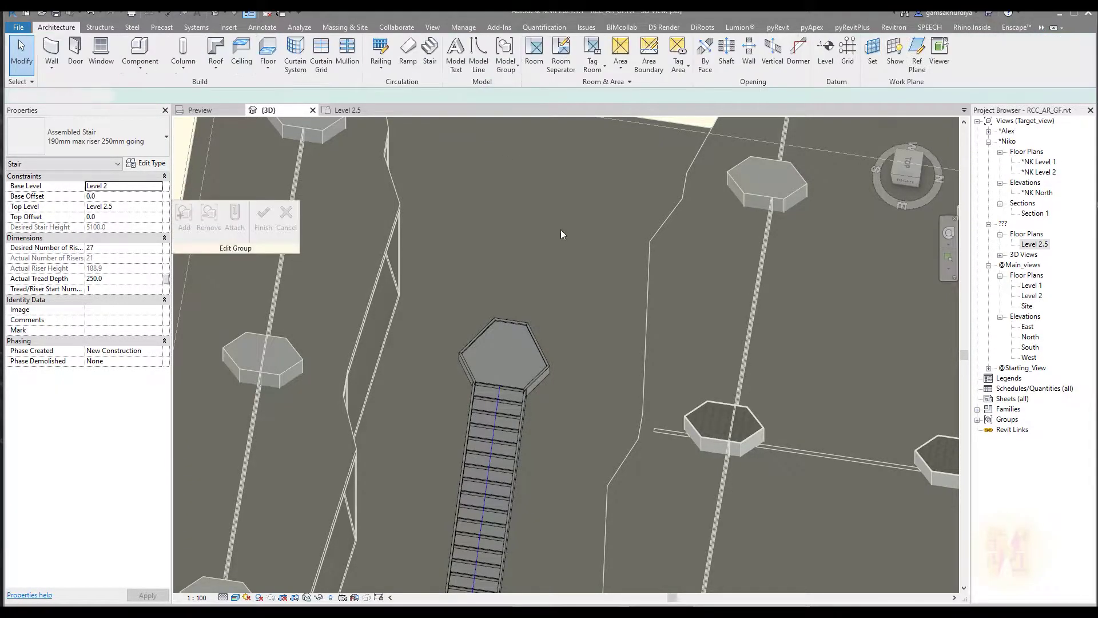
click(264, 220)
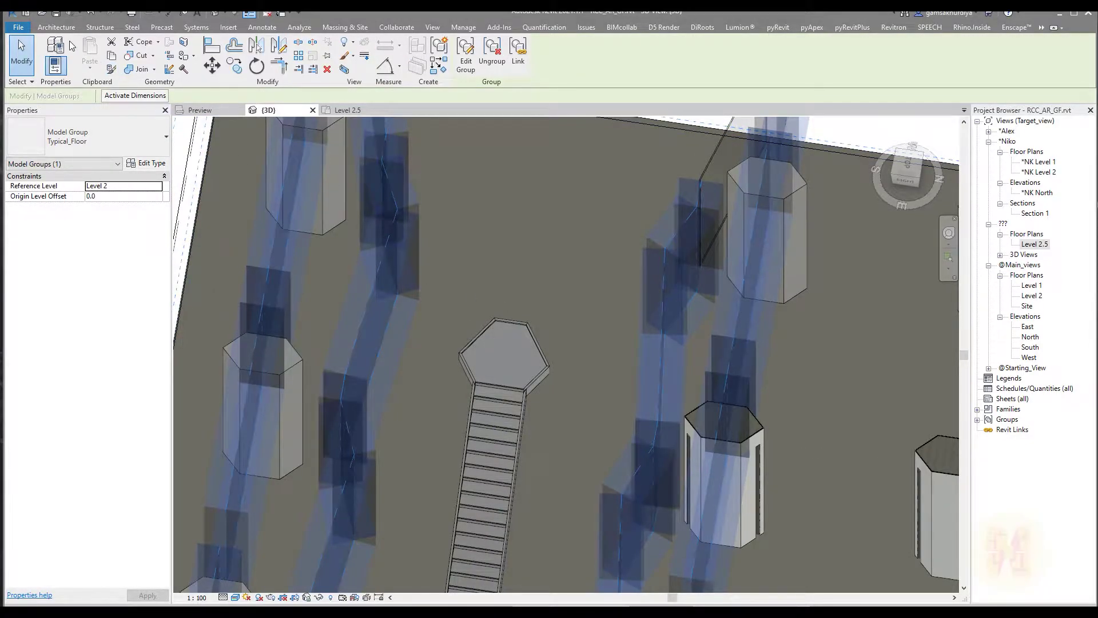
Create an Insitu Concrete 225mm floor from the picked hexagonal landing outline
click(56, 27)
click(267, 48)
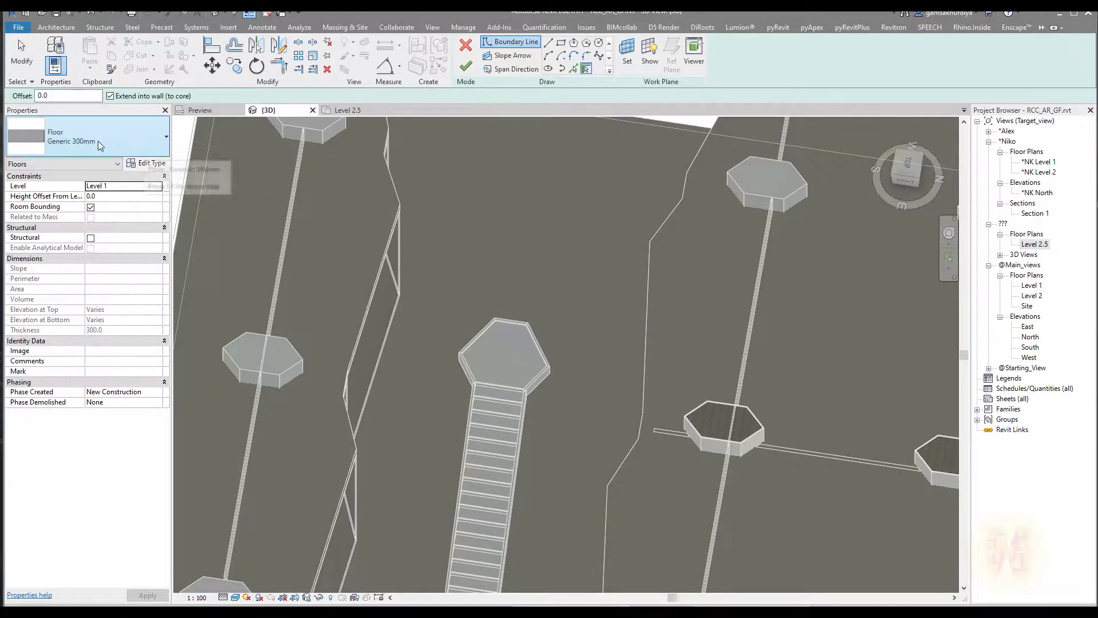
click(98, 140)
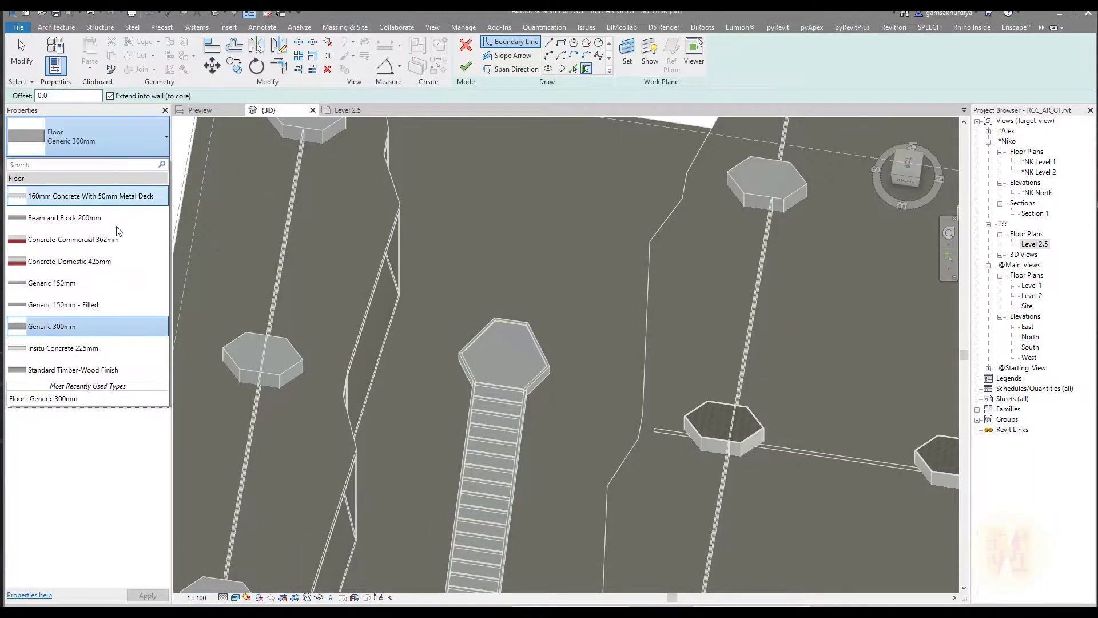
click(103, 350)
click(574, 68)
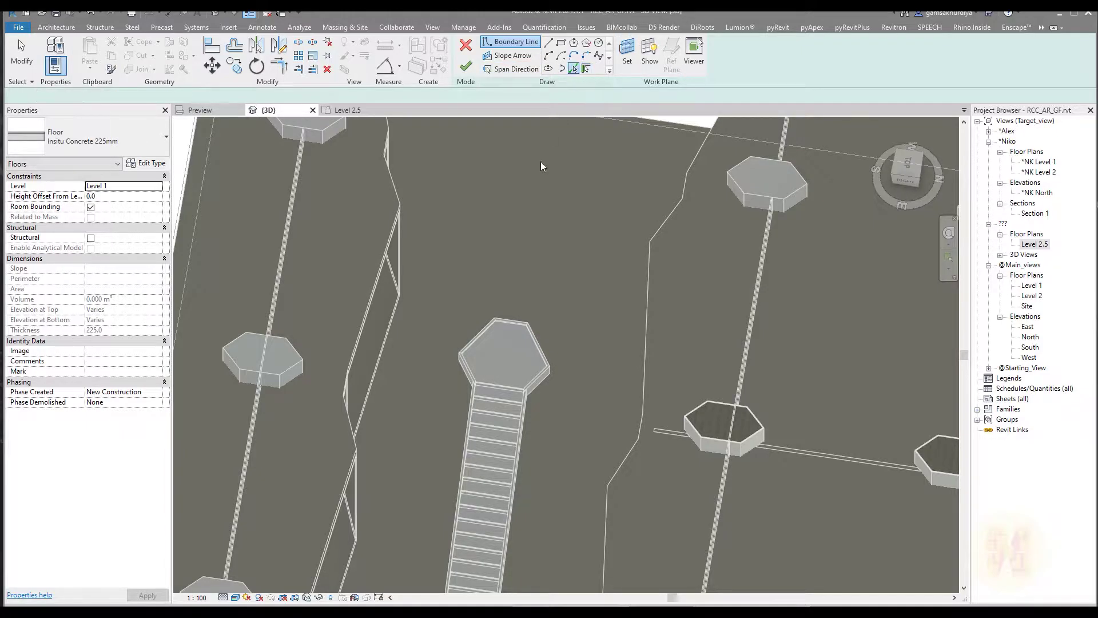
key(Tab)
click(510, 326)
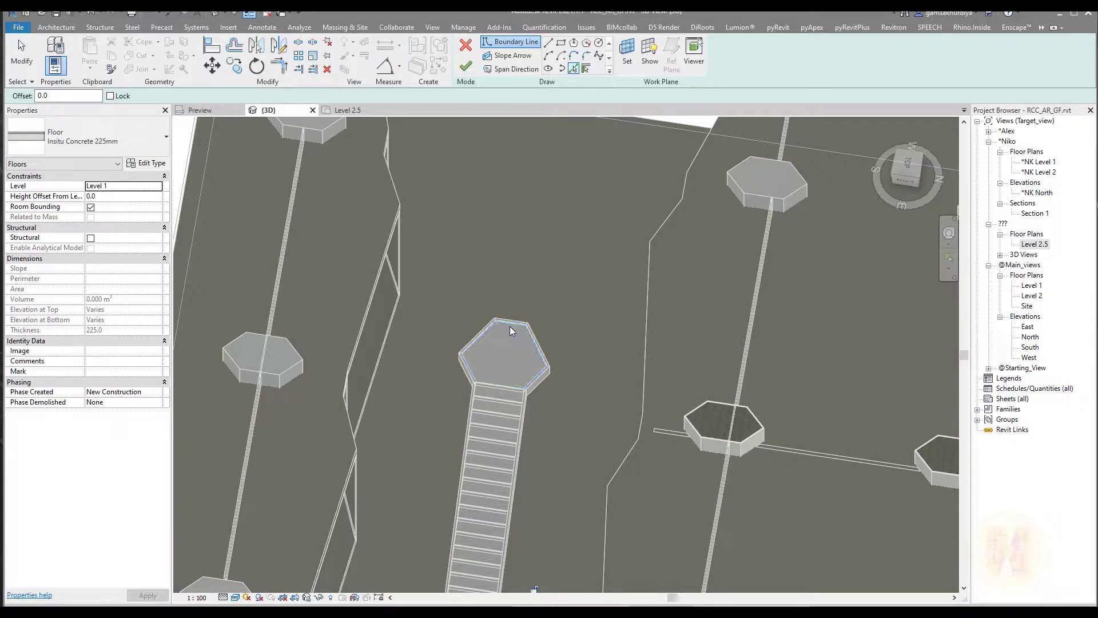
click(465, 73)
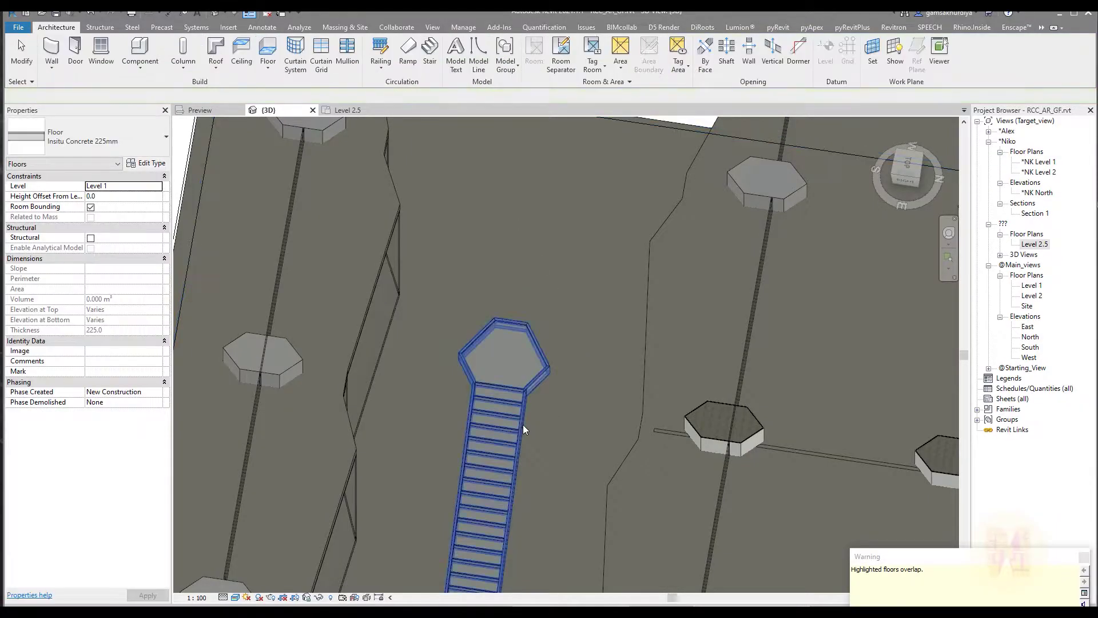
click(519, 424)
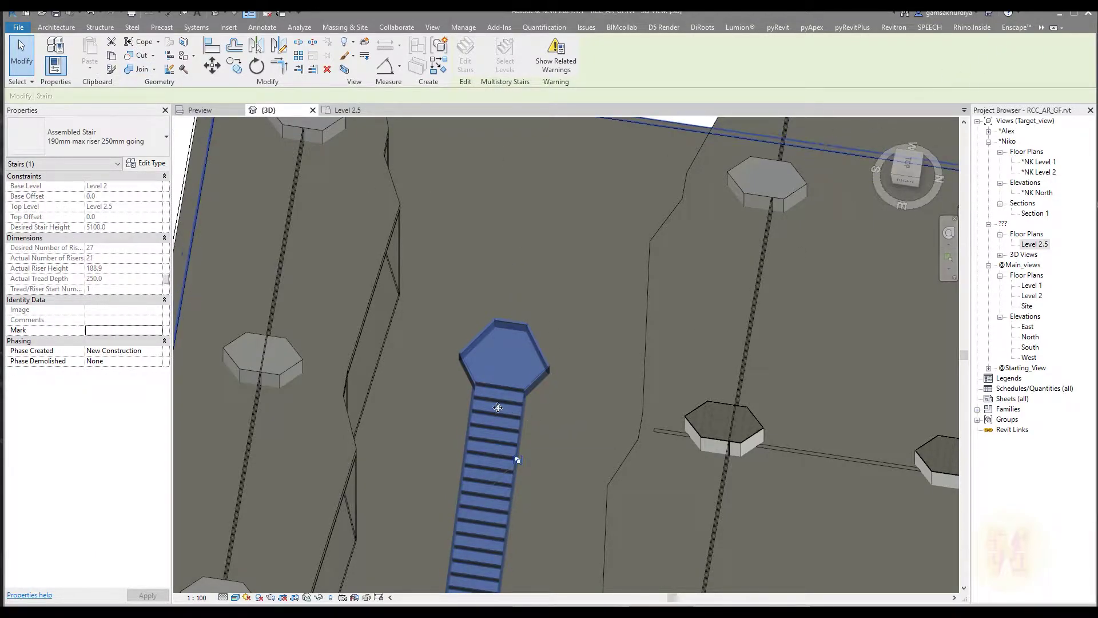
Re-enter the Typical_Floor group, select the atrium stair and choose Edit Stairs
click(541, 257)
click(505, 400)
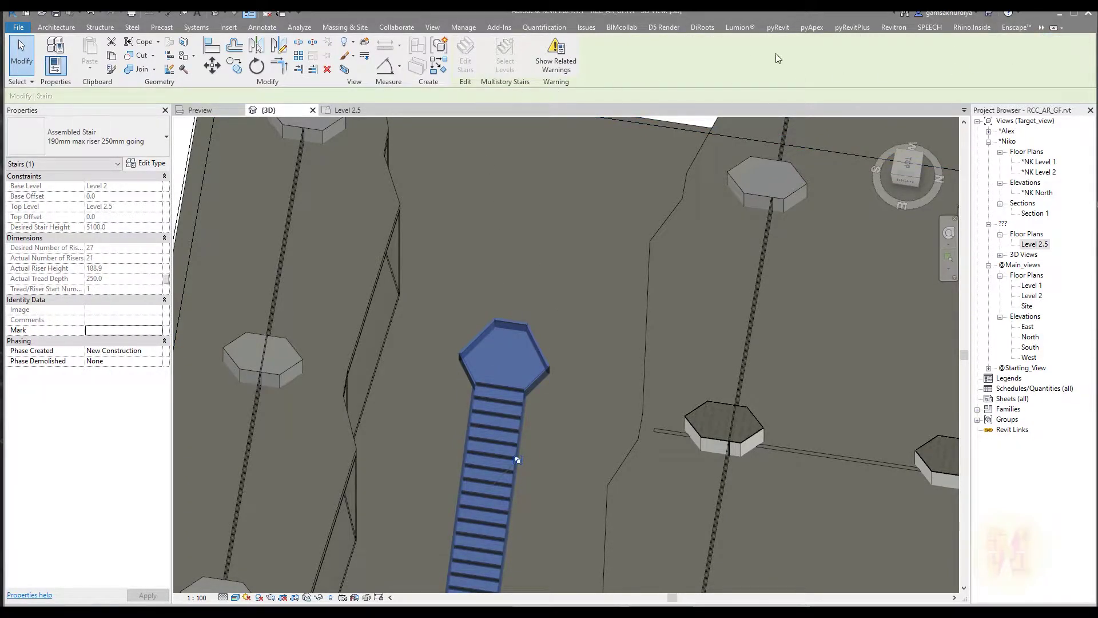
key(Escape)
scroll(430, 290, down, 3)
shift+middle_drag(443, 348, 485, 318)
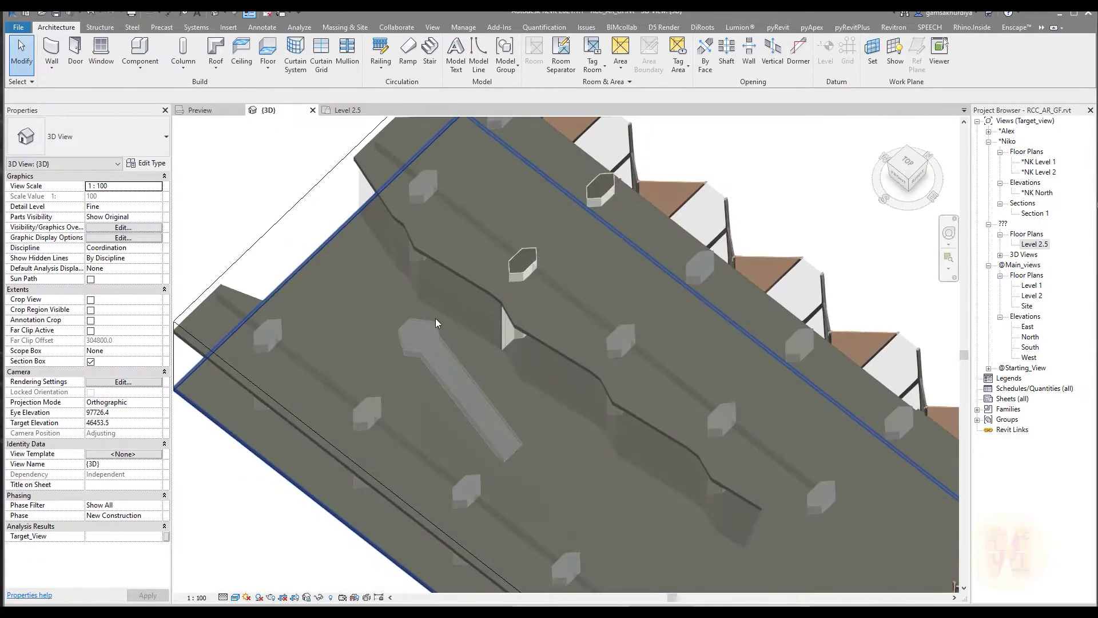
scroll(406, 326, up, 2)
scroll(434, 341, down, 2)
click(442, 342)
shift+middle_drag(513, 424, 427, 433)
double_click(354, 309)
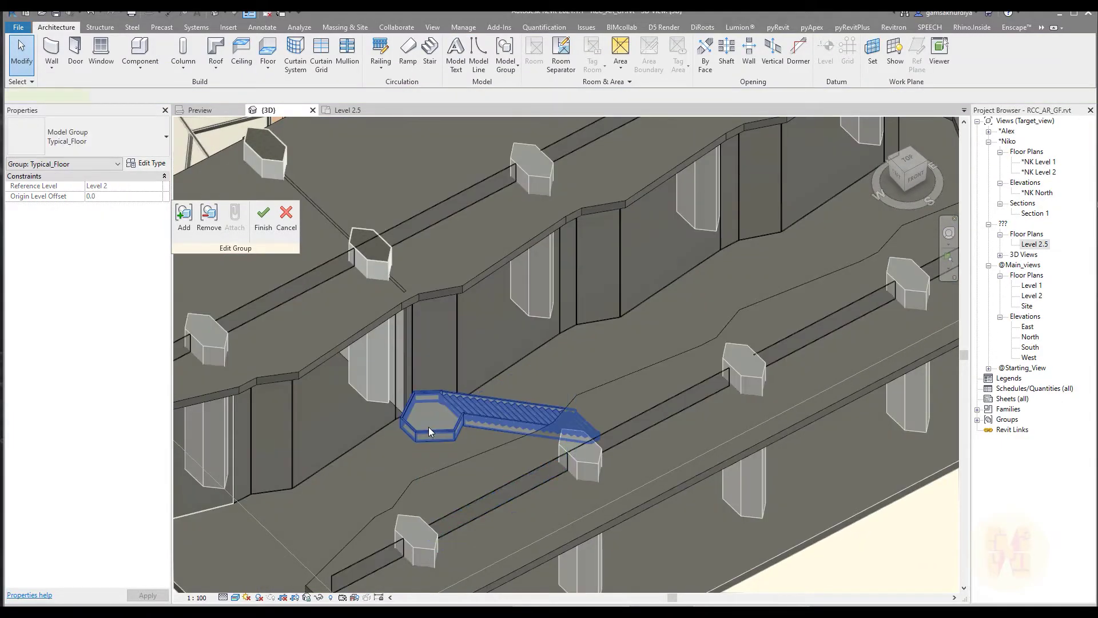
click(424, 446)
click(465, 55)
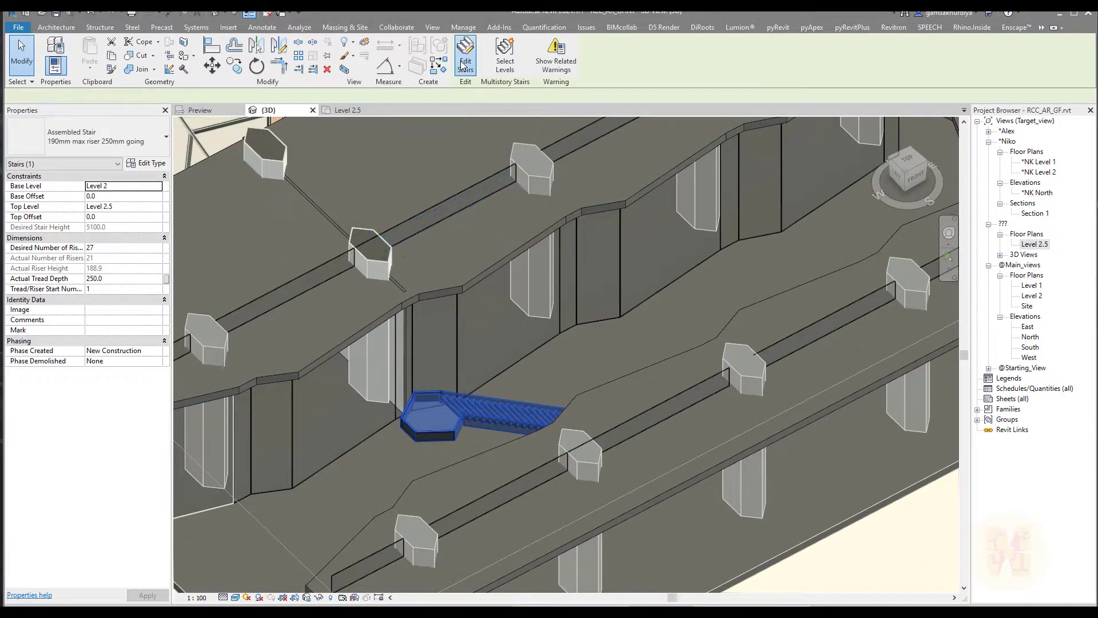
Delete the hexagonal landing from the stair, leaving only the run
click(422, 425)
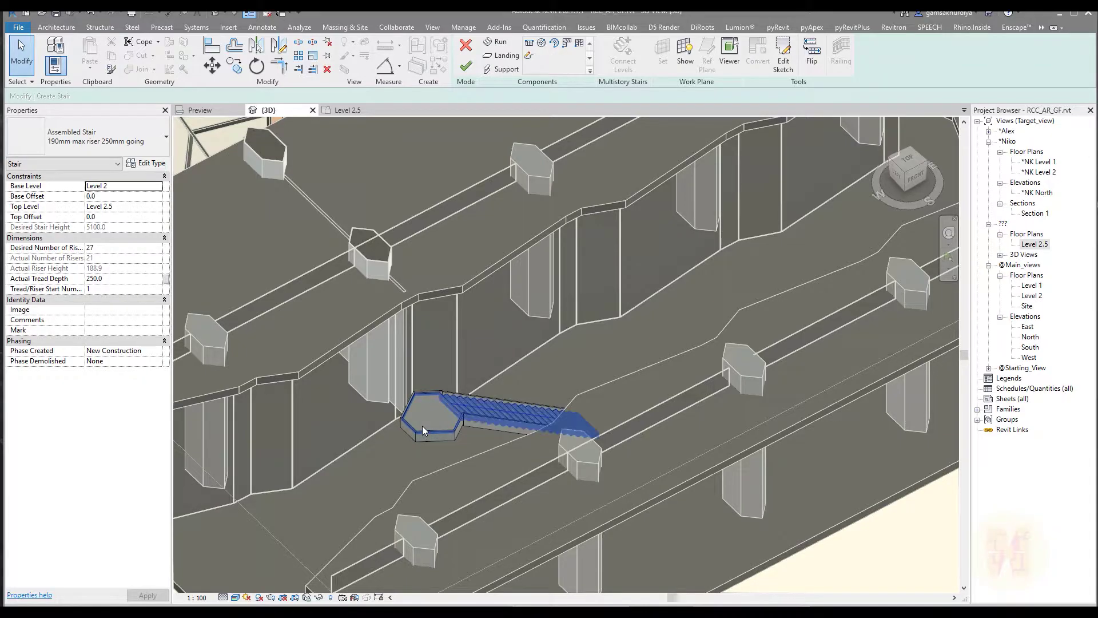
click(438, 432)
key(Delete)
shift+middle_drag(512, 342, 457, 430)
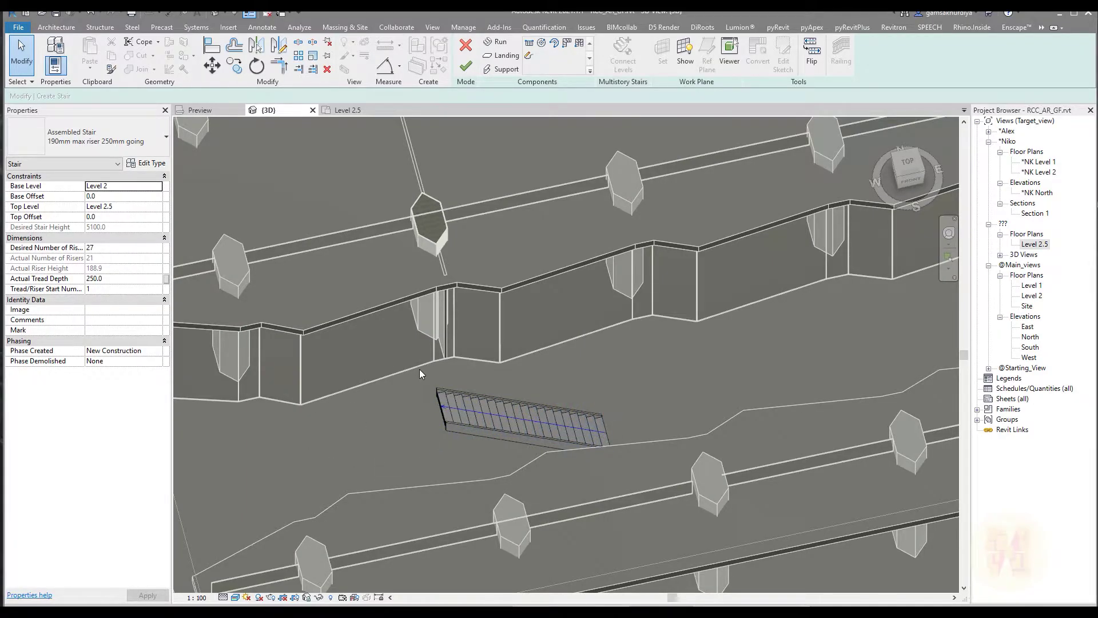
Raise the desired number of risers from 28 to 30, then 35, giving 145.7 riser height
click(111, 248)
mouse_move(342, 415)
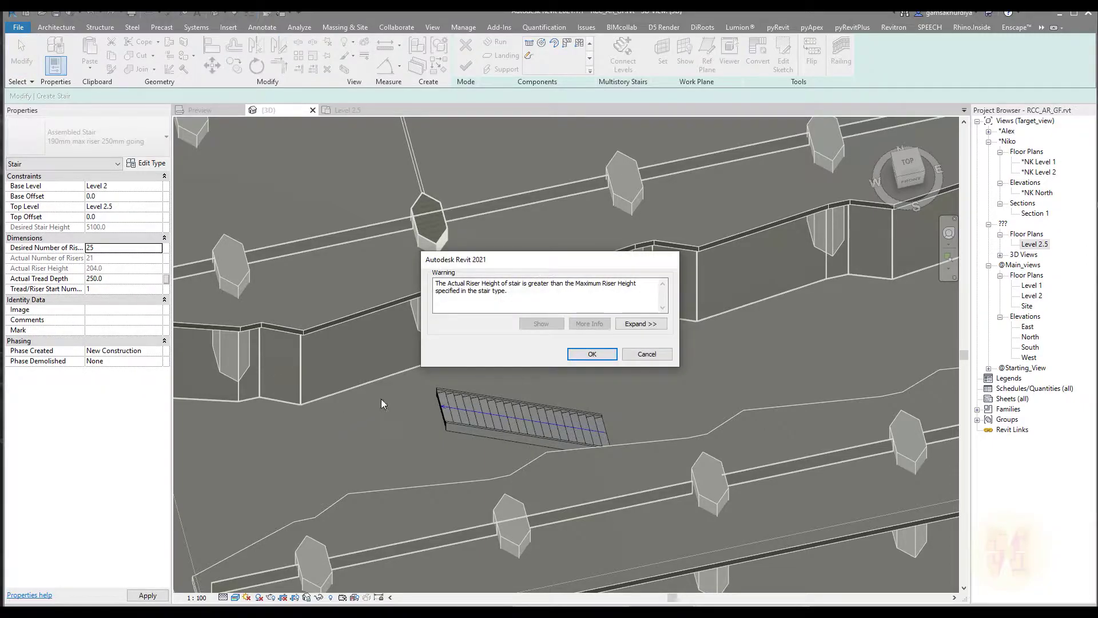
click(598, 354)
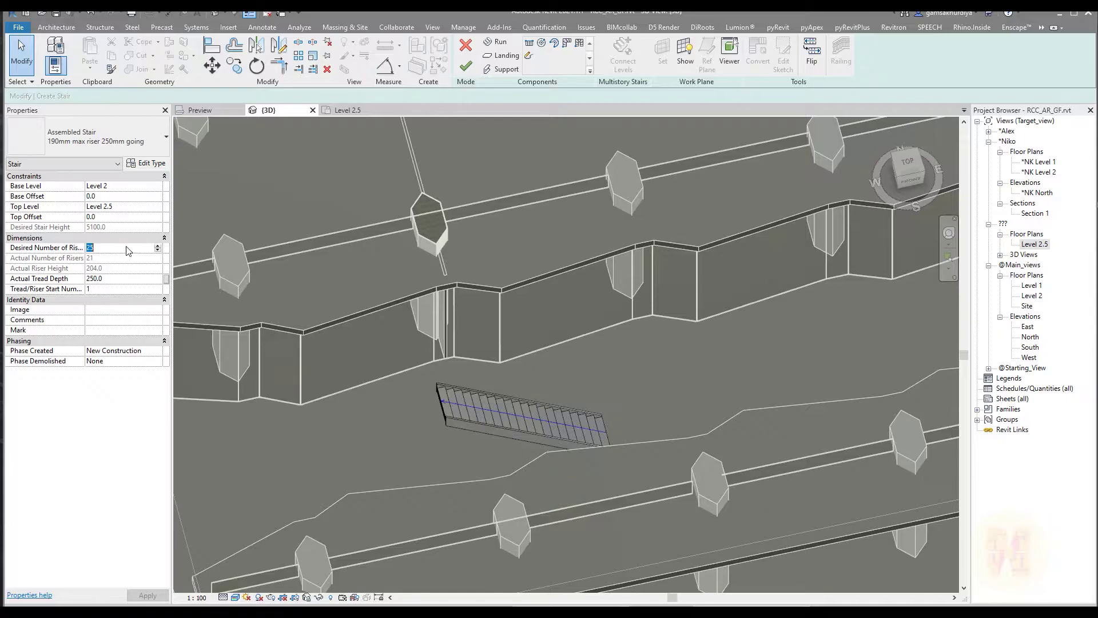
key(Return)
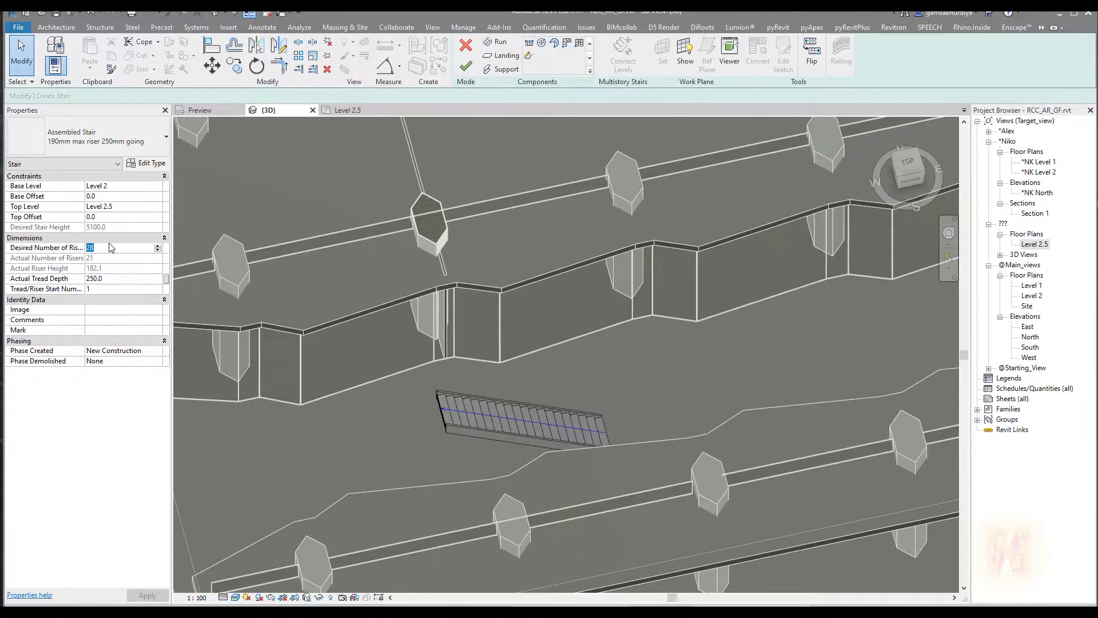
key(Return)
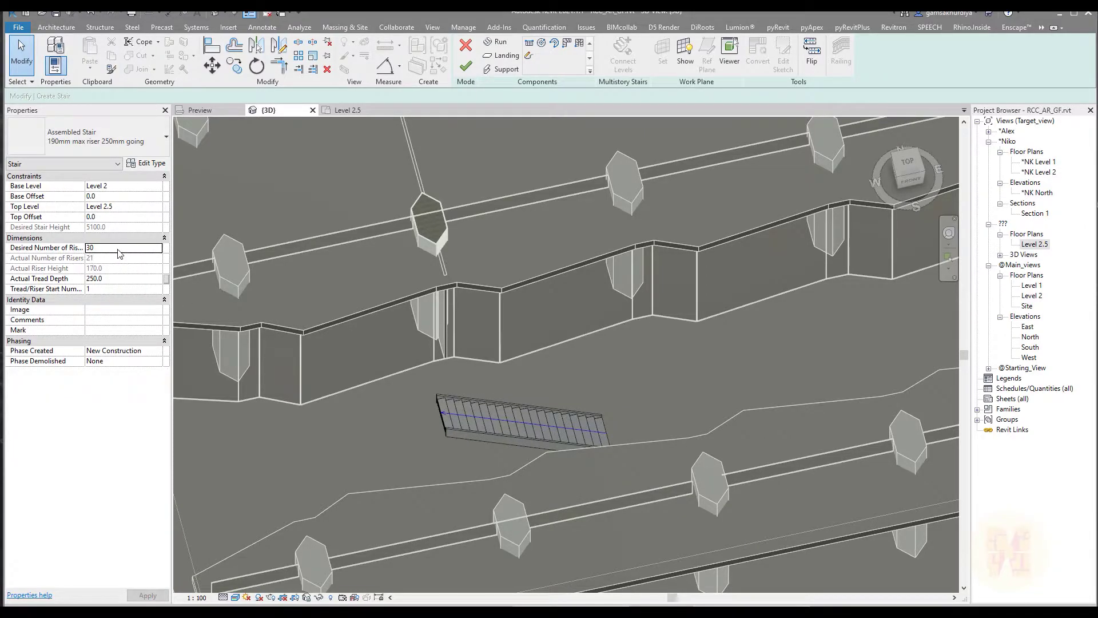
key(Return)
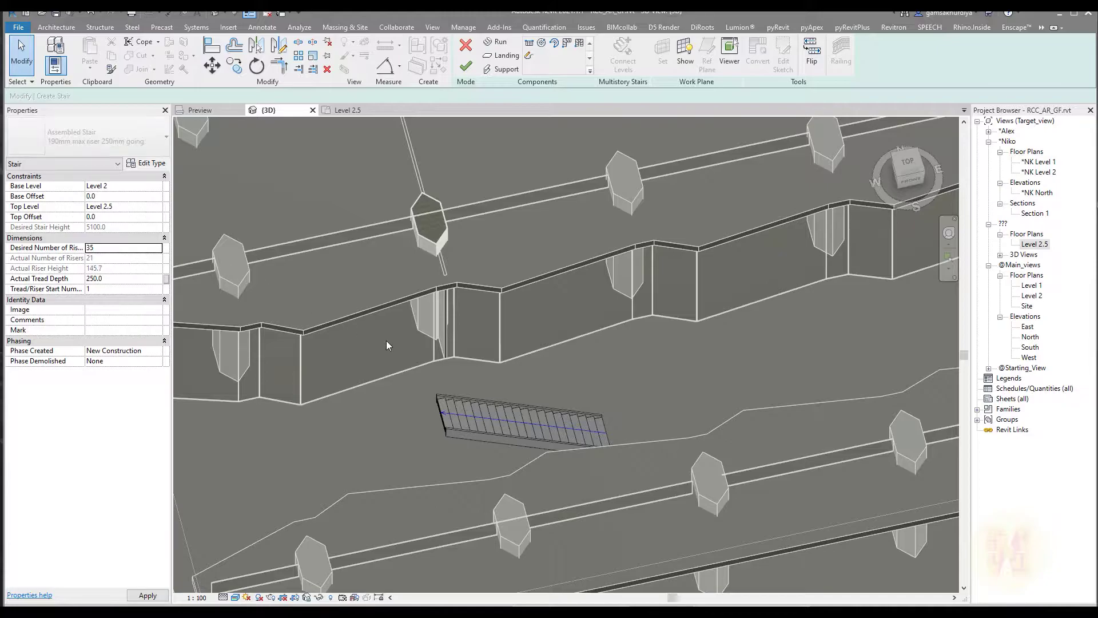
mouse_move(646, 374)
shift+middle_down()
mouse_move(481, 381)
mouse_move(345, 282)
mouse_move(326, 238)
mouse_move(197, 215)
mouse_move(277, 193)
mouse_move(380, 277)
mouse_move(321, 360)
shift+middle_up()
key(Caps_Lock)
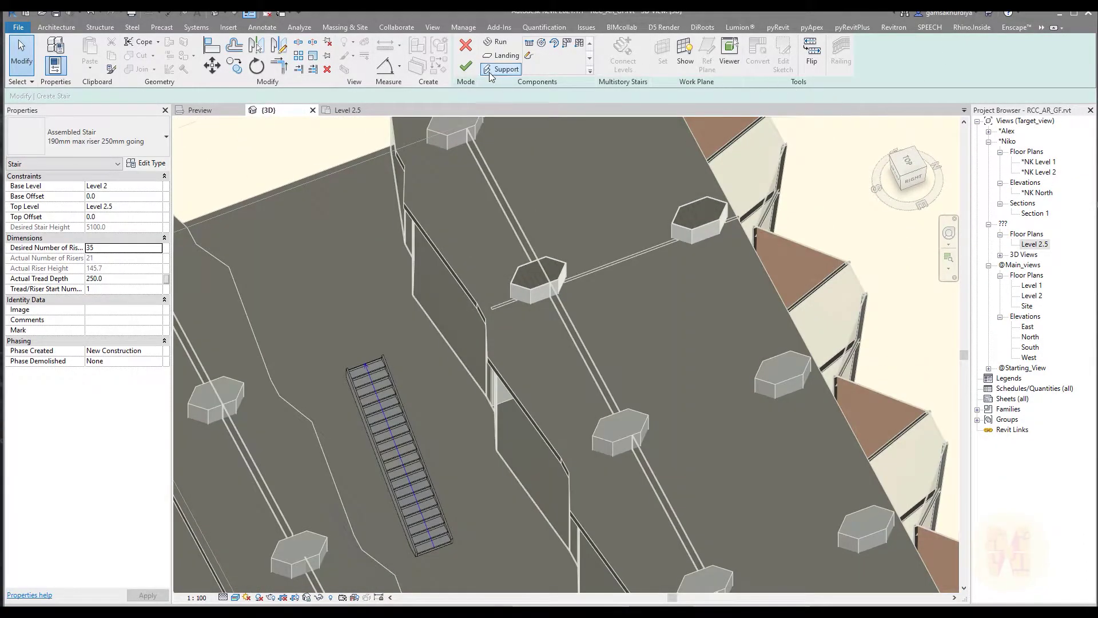
Finish the stair and group edits and open the Level 2.5 plan centred on the stair
click(467, 66)
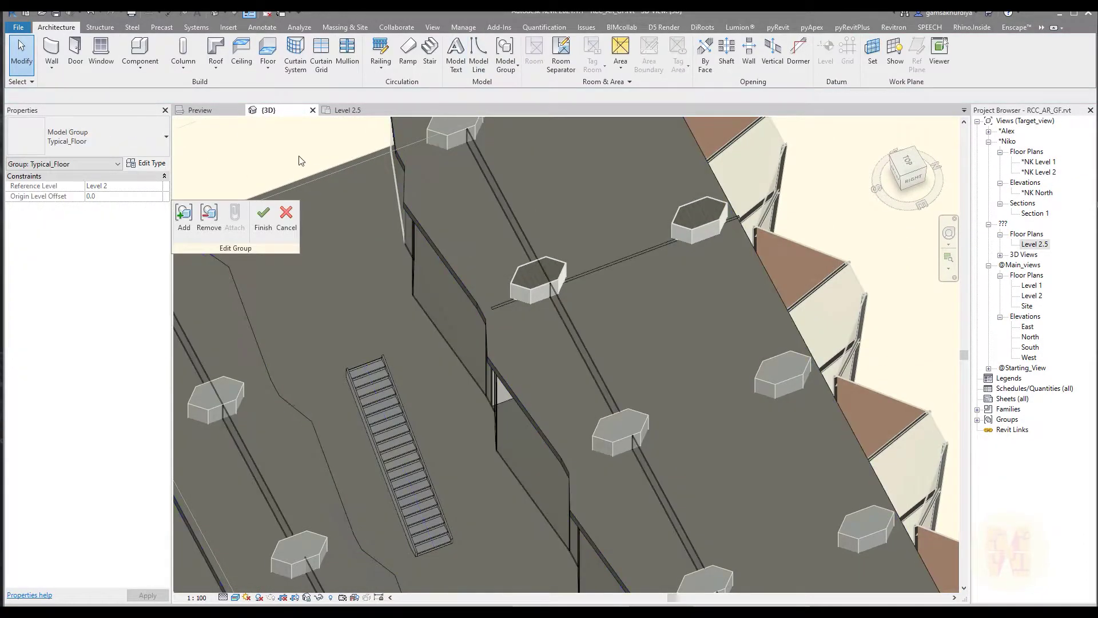
click(271, 228)
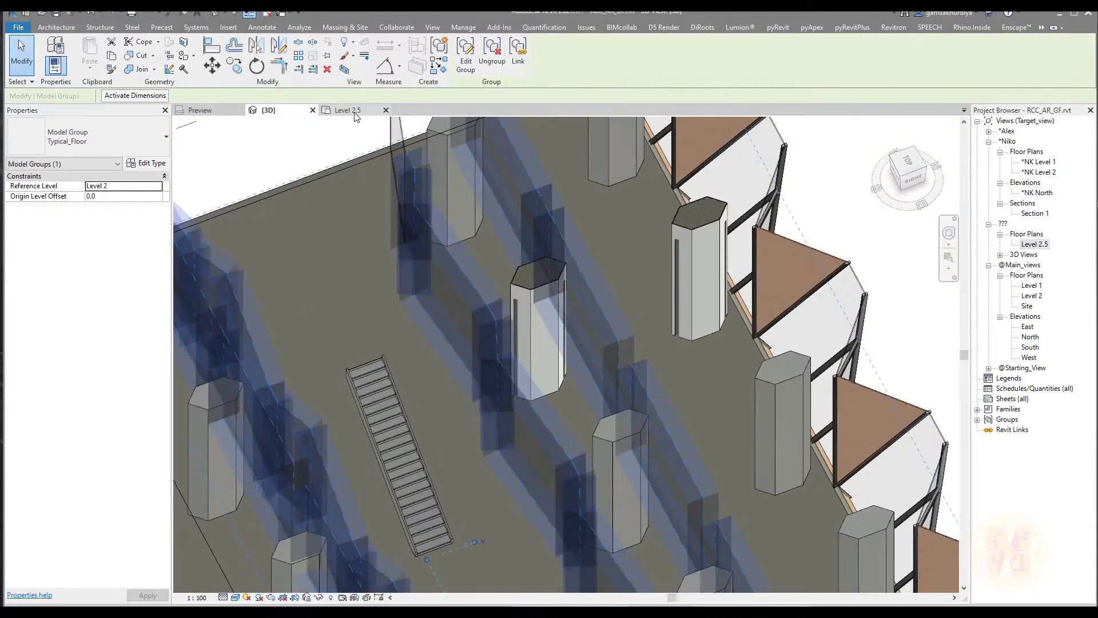
click(354, 113)
middle_drag(395, 258, 455, 303)
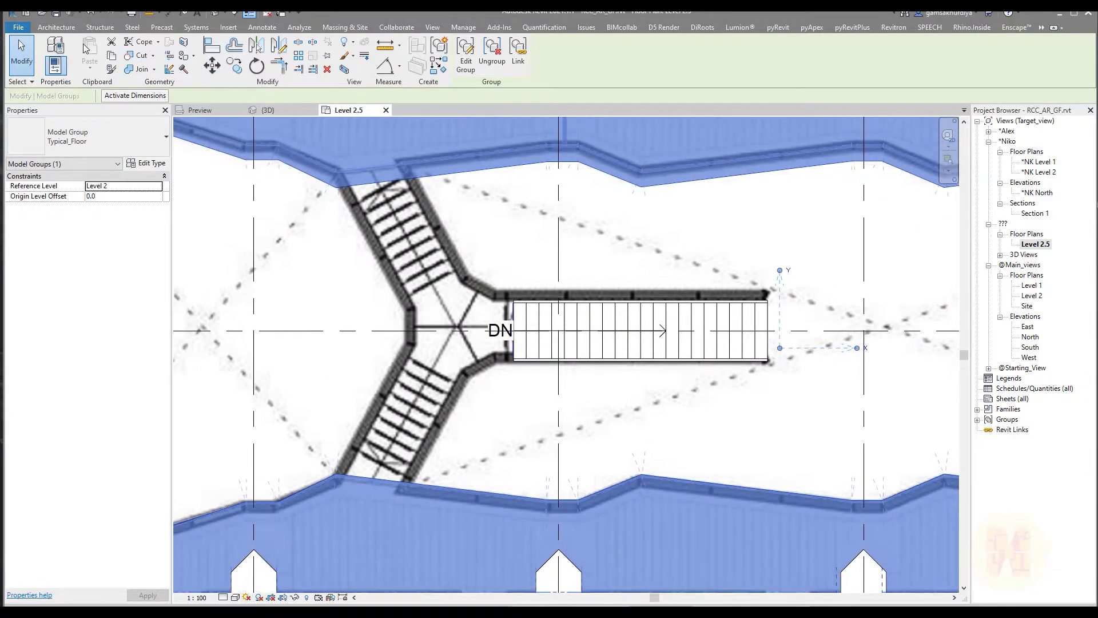
Start a floor on Level 2.5, picking the stair run edge, shifting it left, then drawing boundary lines
click(54, 30)
click(272, 46)
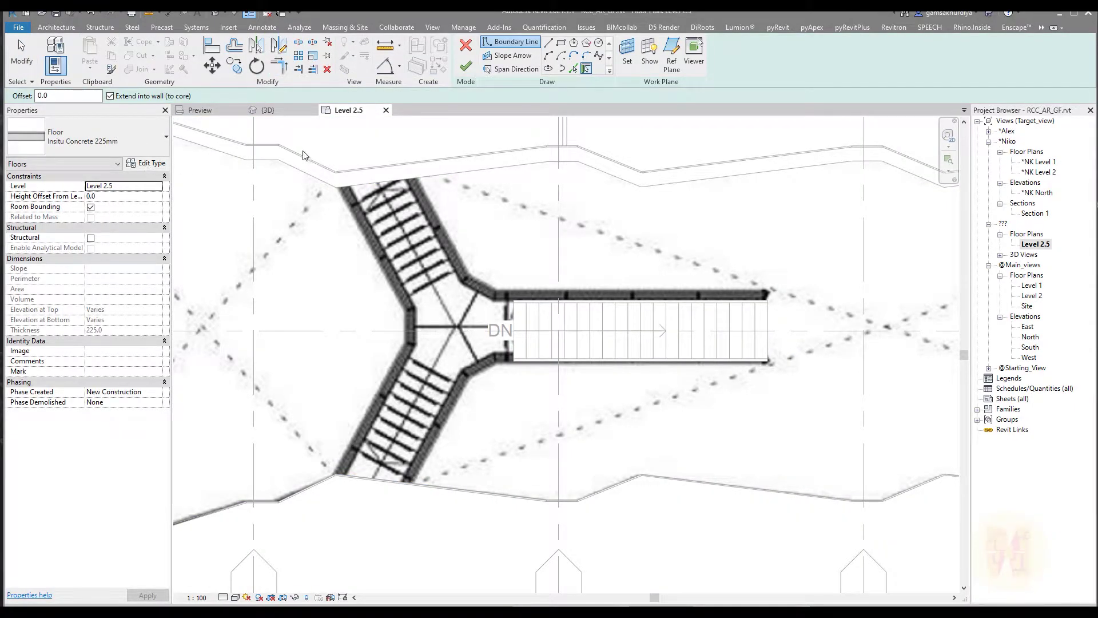
click(574, 68)
scroll(449, 331, up, 5)
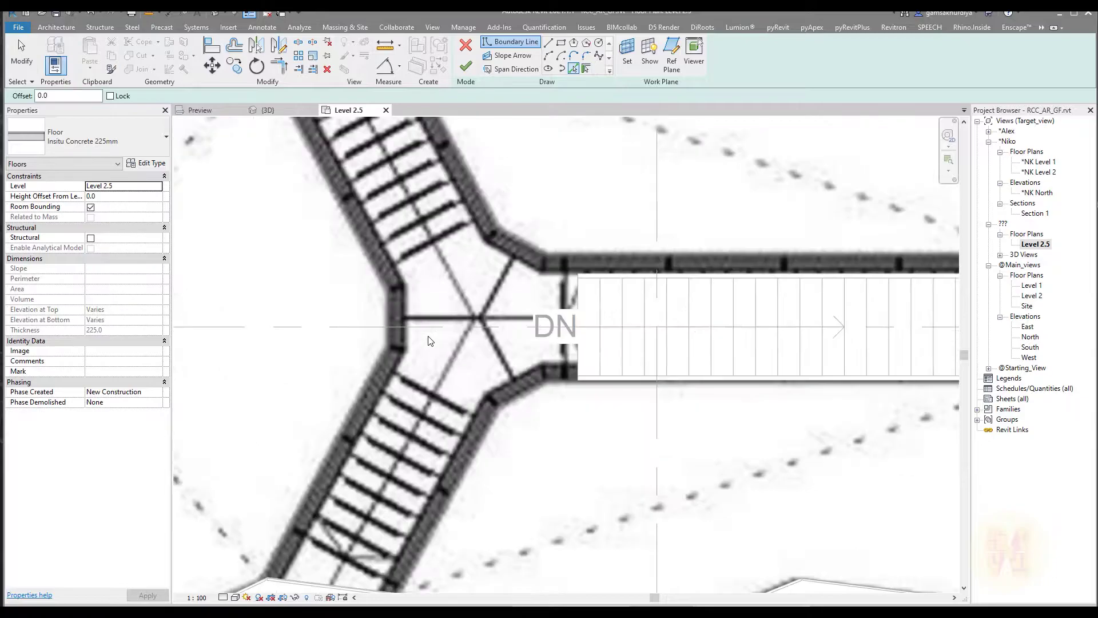
click(628, 290)
middle_drag(534, 292, 547, 320)
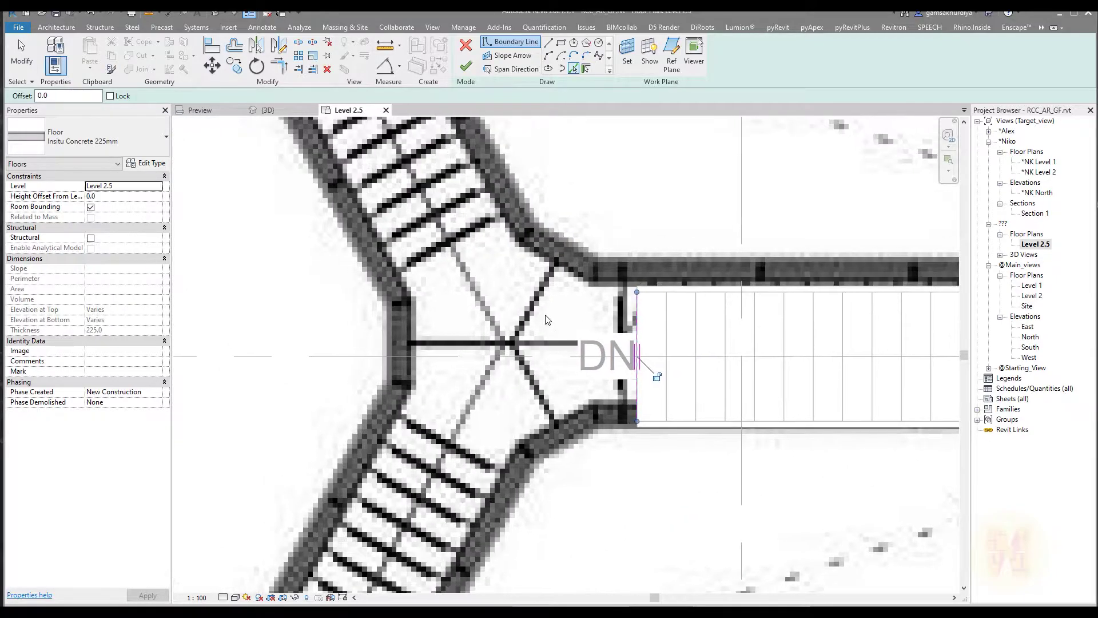
key(Escape)
click(637, 310)
mouse_move(637, 309)
mouse_down()
mouse_move(575, 304)
mouse_move(587, 292)
mouse_up()
click(548, 43)
click(586, 278)
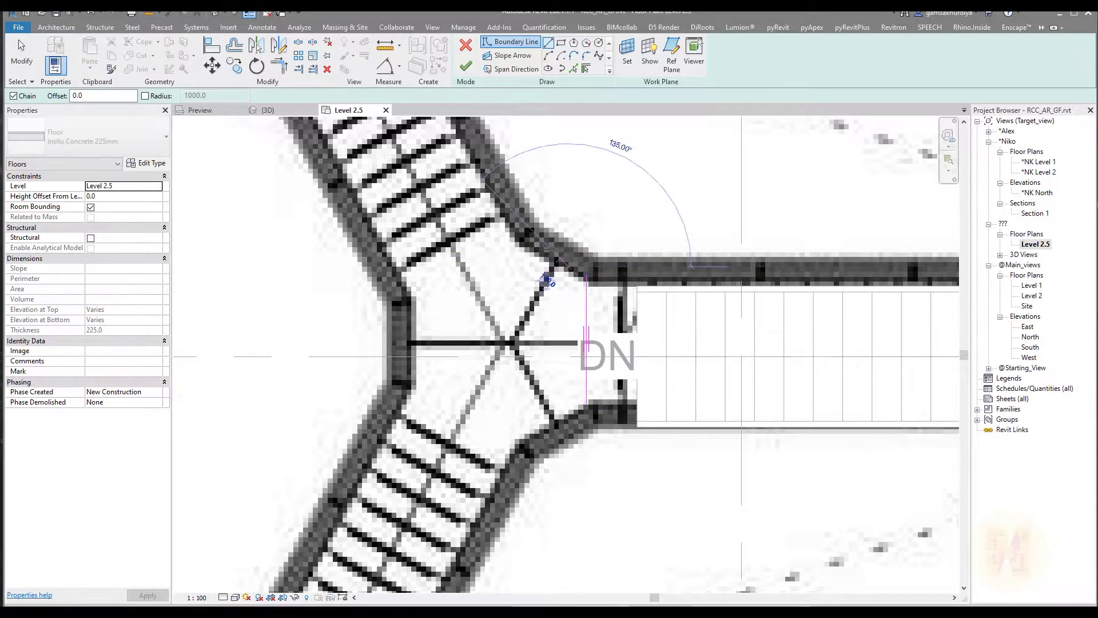
Draw the diagonal and left vertical boundary lines and move them into position
click(522, 234)
key(Escape)
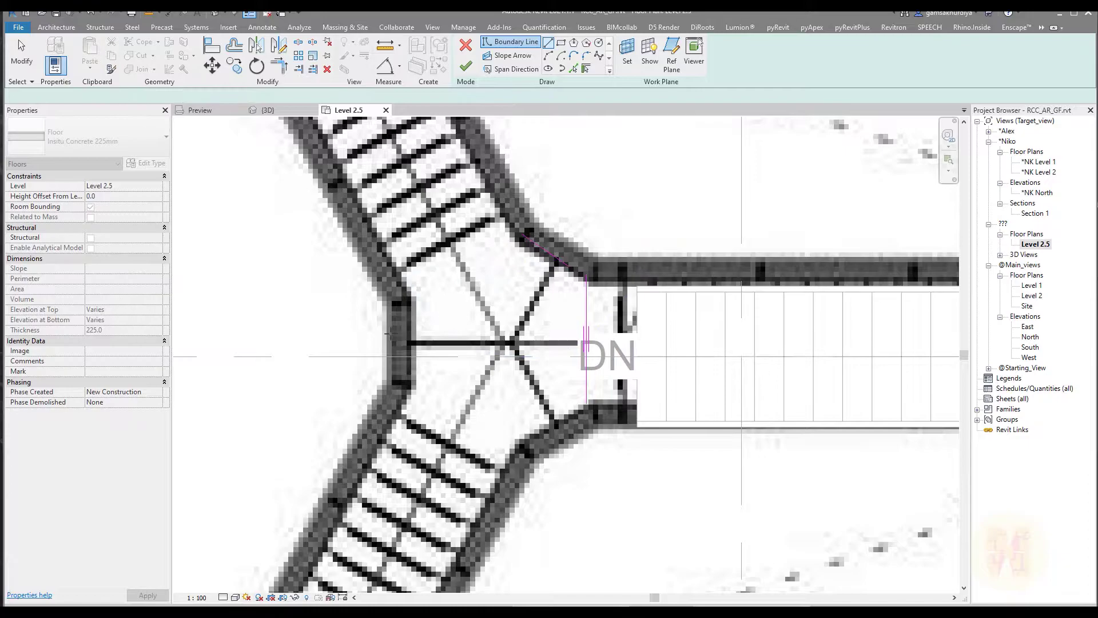
click(408, 304)
click(408, 377)
key(Escape)
click(409, 344)
ctrl+click(544, 250)
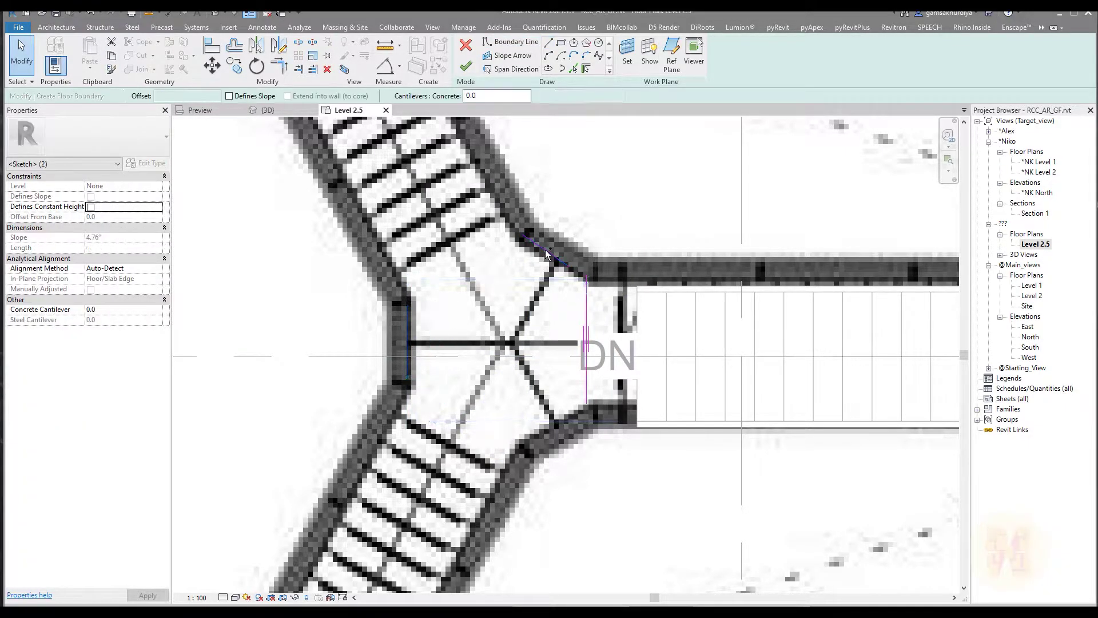
click(211, 65)
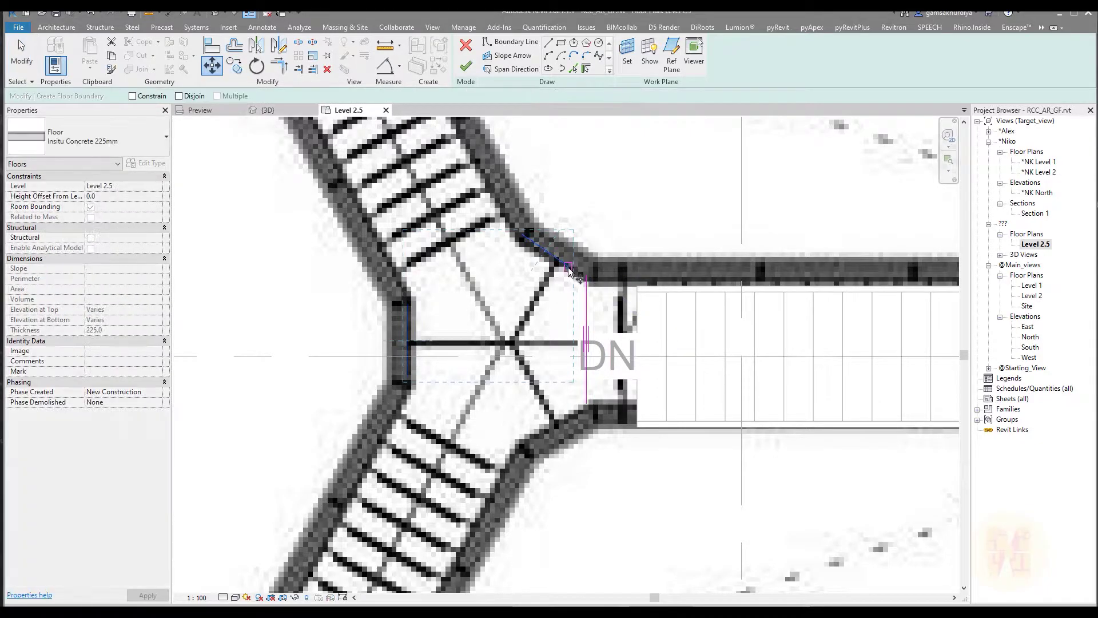
click(588, 279)
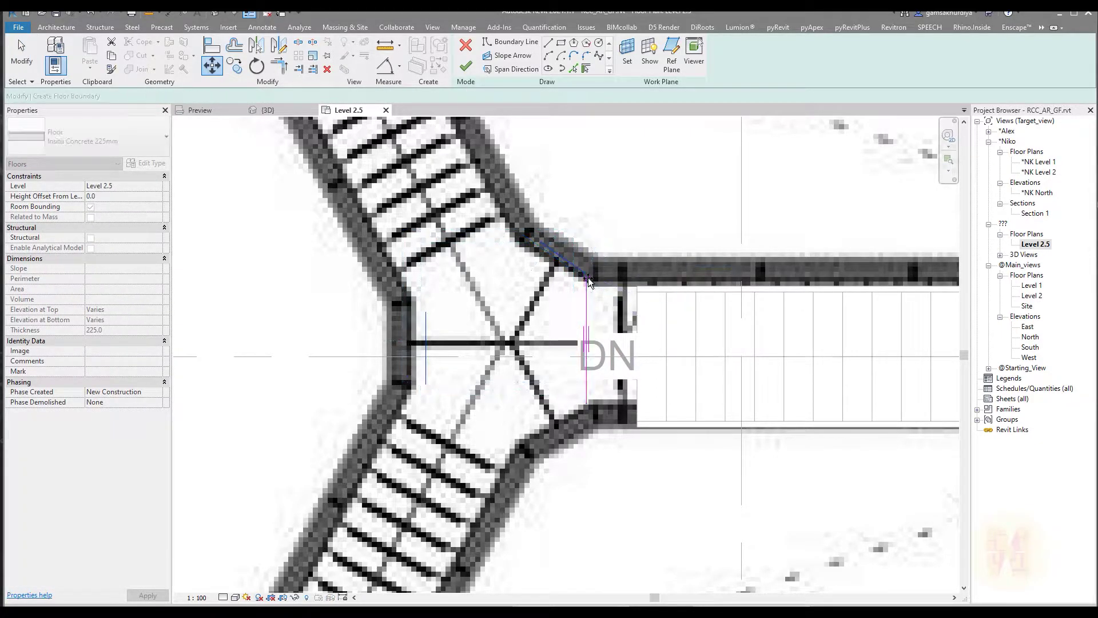
click(555, 257)
click(604, 209)
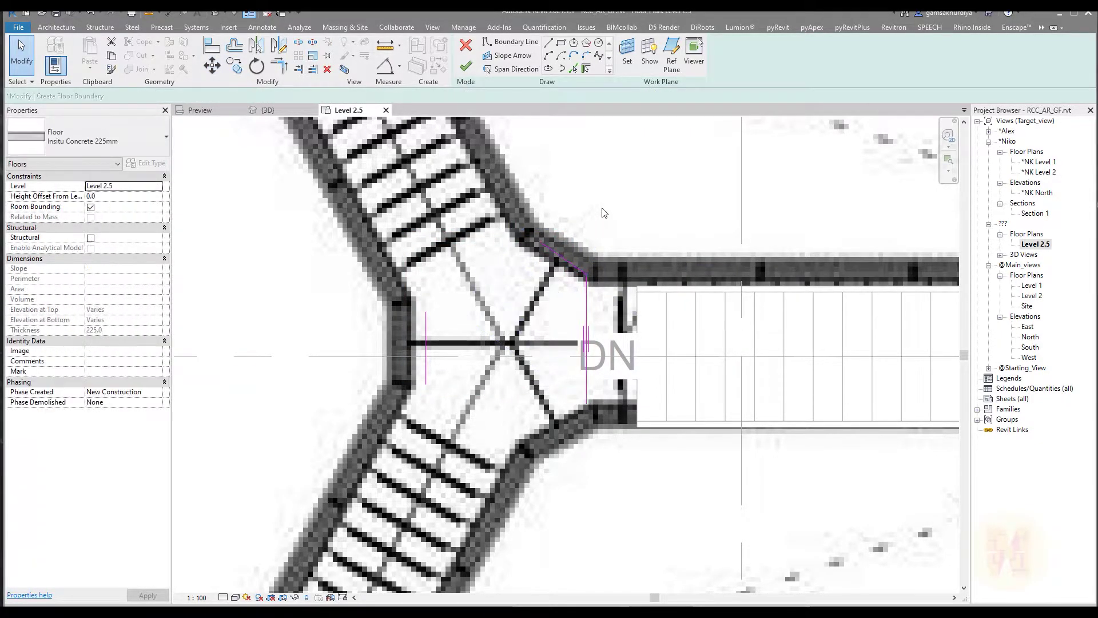
Add a 1100-long boundary line and move the vertical line to meet its corner
click(547, 44)
click(540, 243)
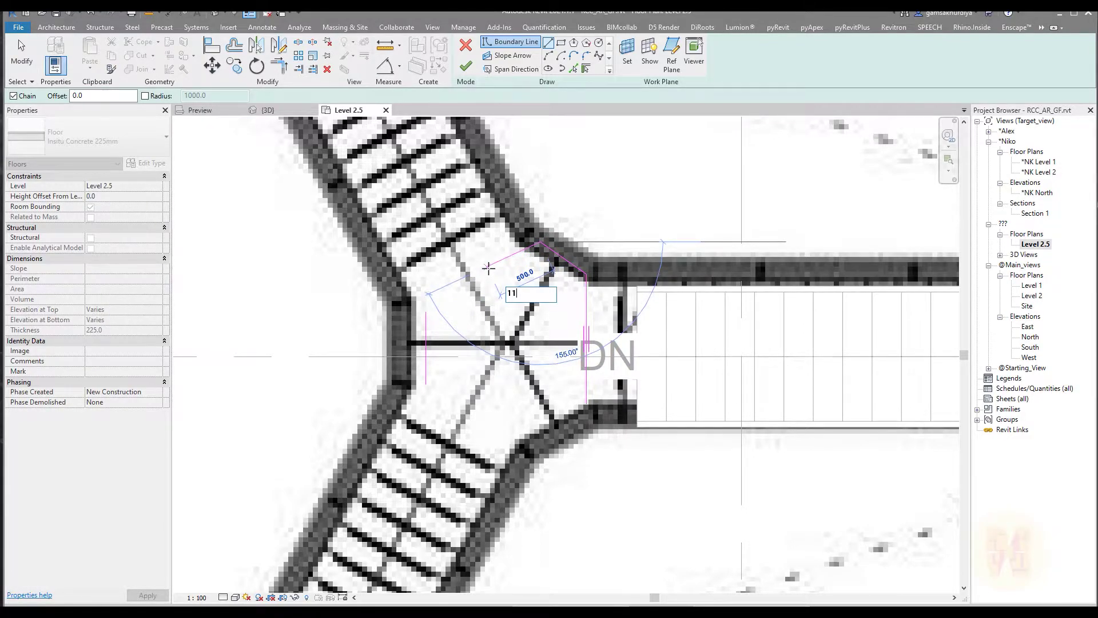
key(Return)
key(Escape)
key(Escape)
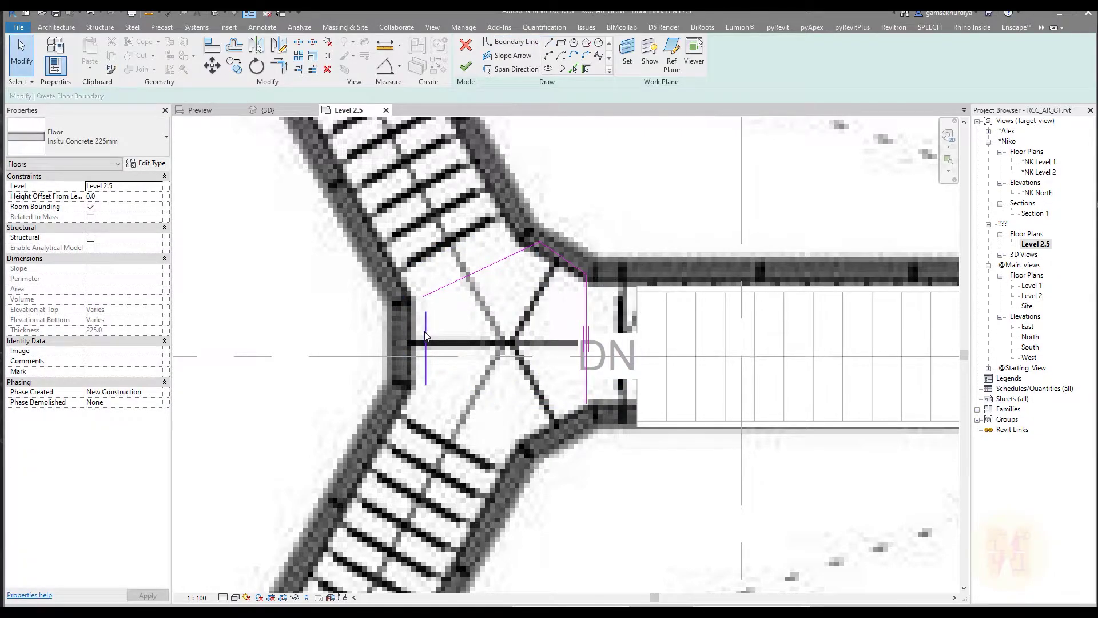
click(423, 333)
key(m)
key(v)
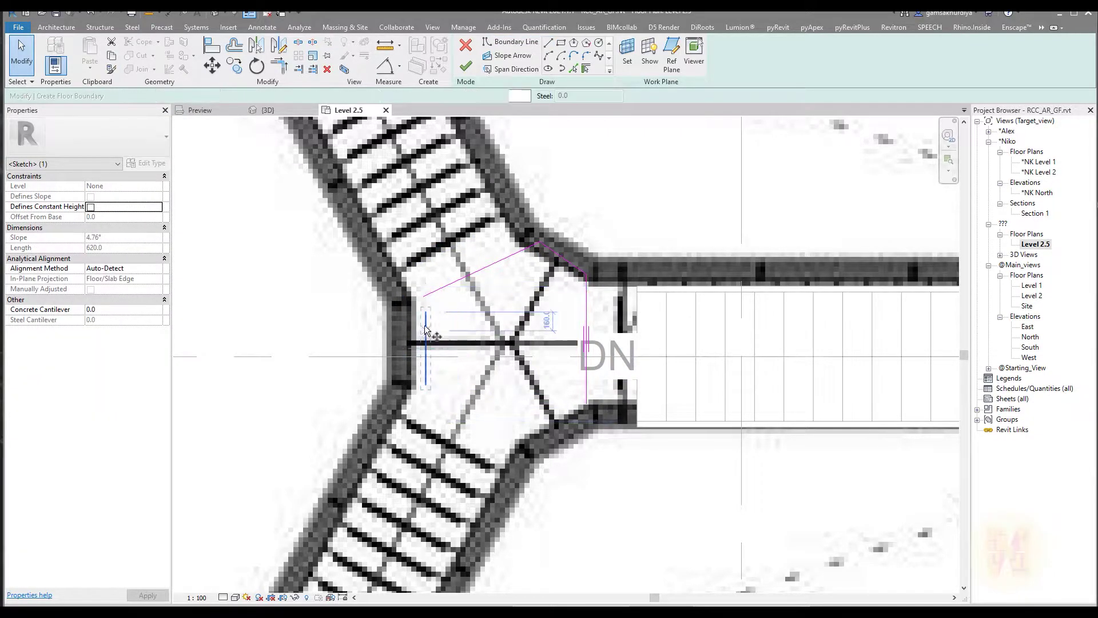
click(426, 312)
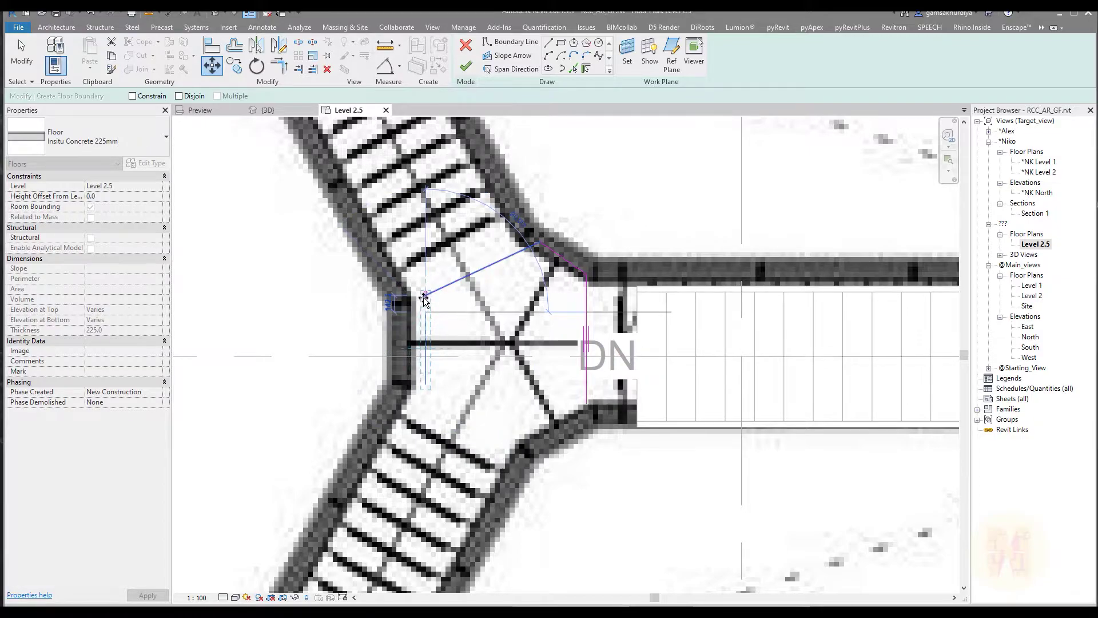
click(423, 299)
key(Escape)
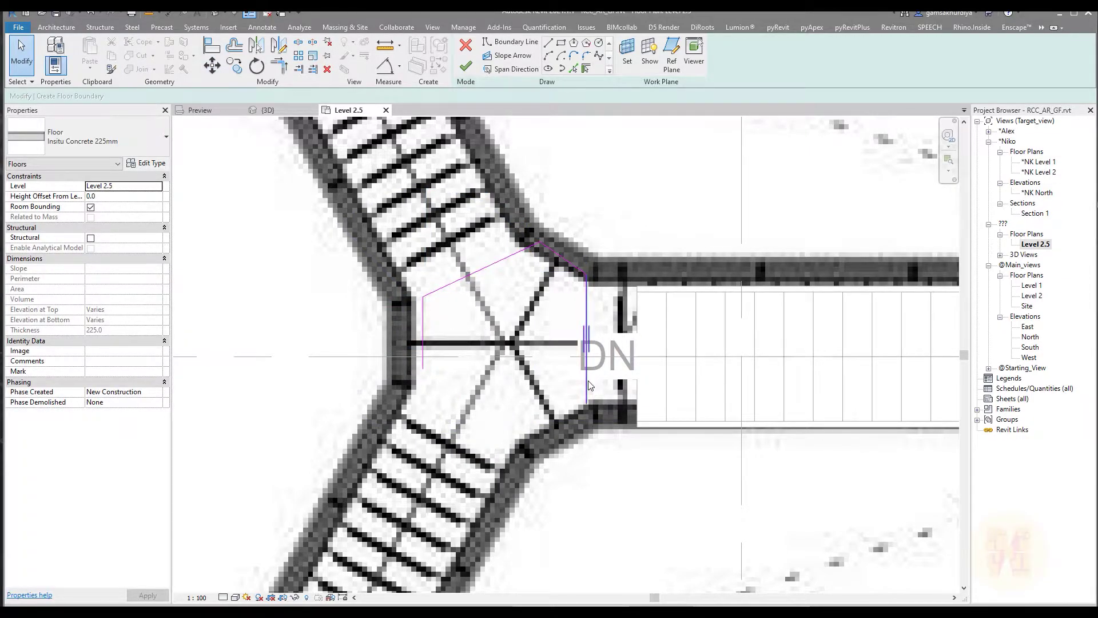
Mirror the upper-left and top-right edges to the lower side and trim them into corners
click(456, 281)
click(257, 47)
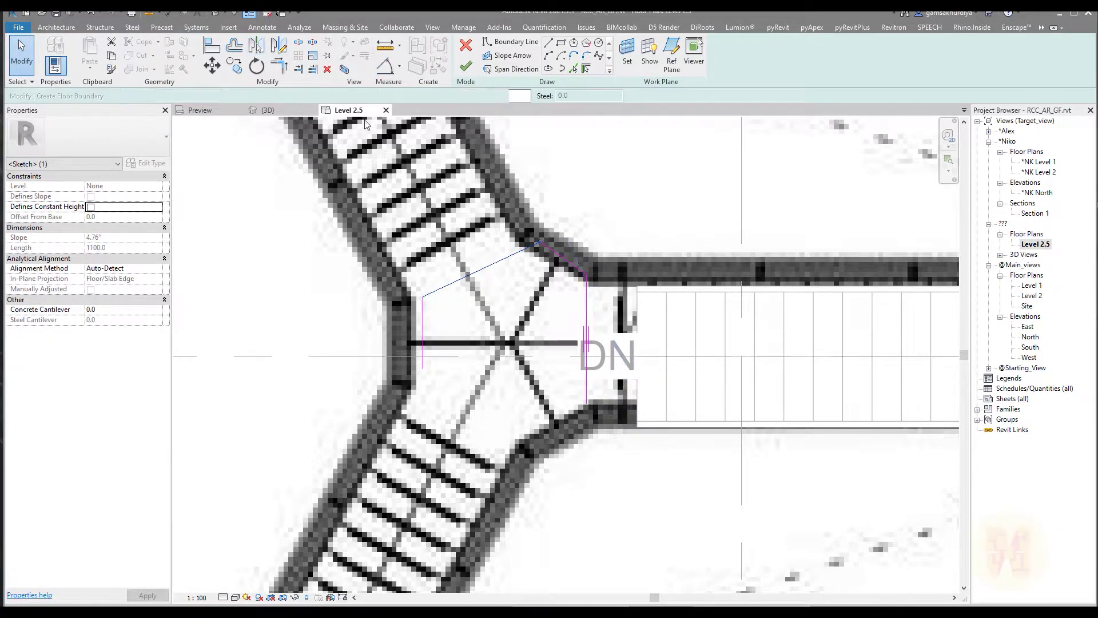
click(646, 355)
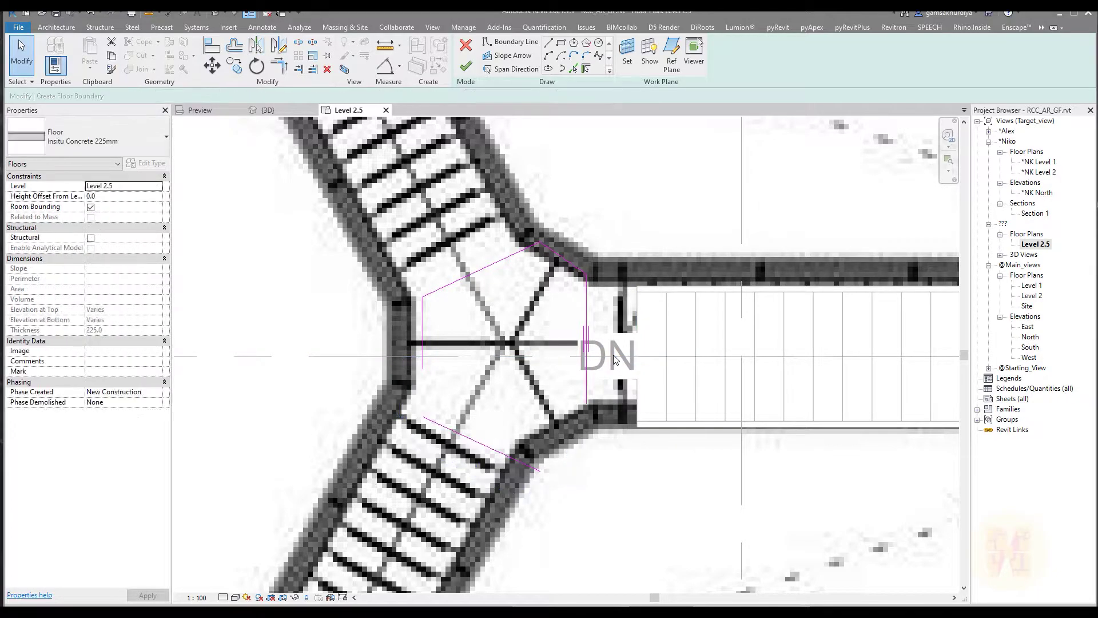
key(t)
key(r)
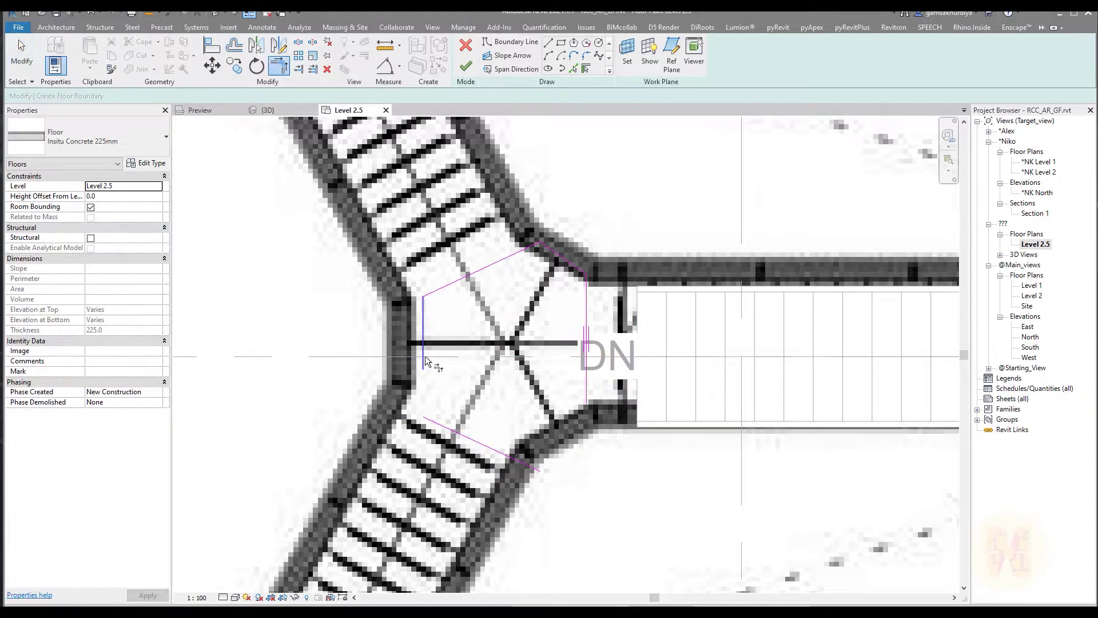
key(Escape)
key(Escape)
click(552, 249)
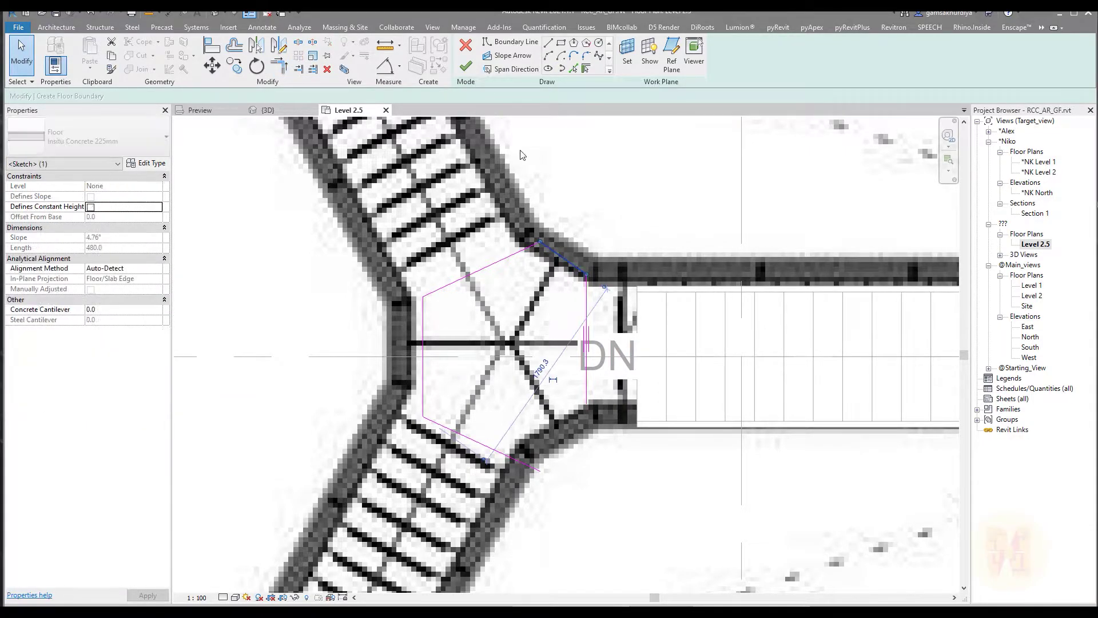
click(256, 45)
click(525, 357)
key(t)
key(r)
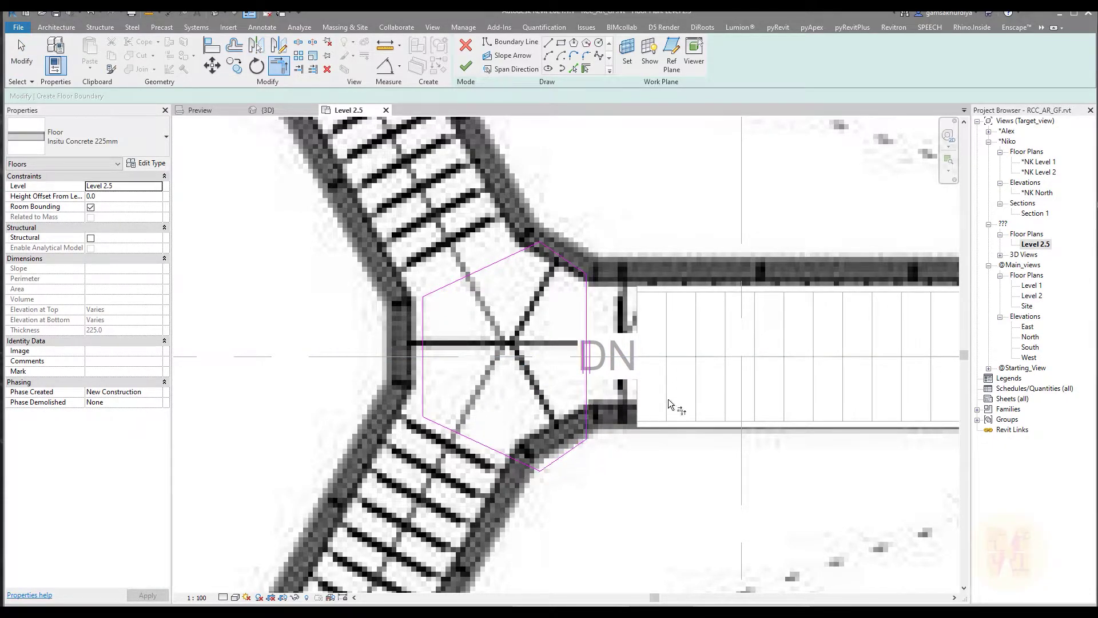
key(Escape)
key(Escape)
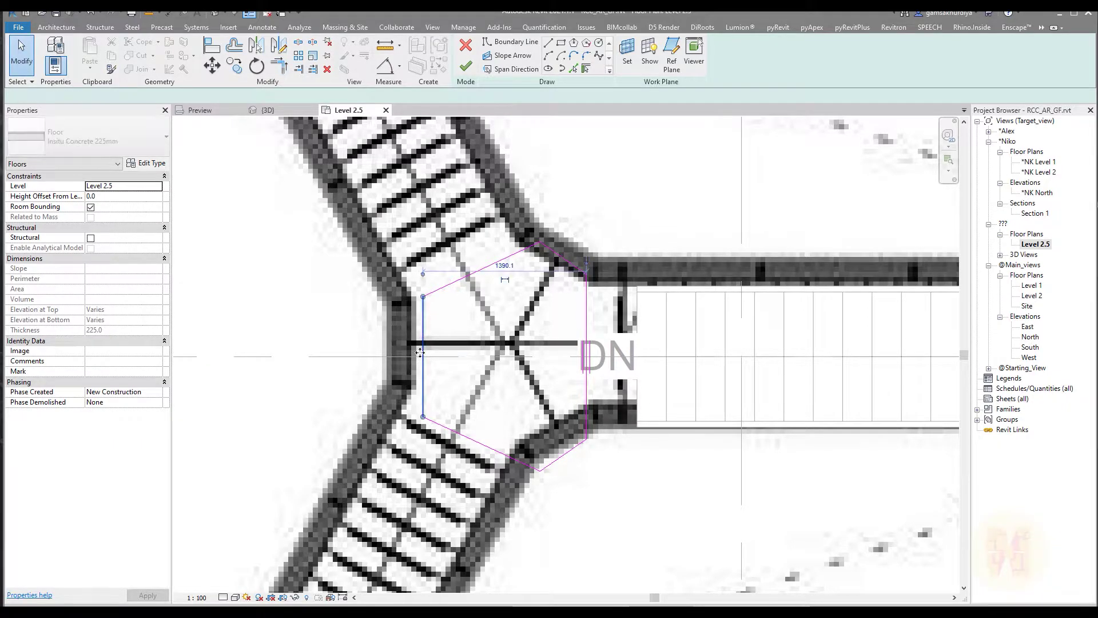
Push the left edge out to 1600 and adjust the lower-right and upper-left segments
click(424, 345)
drag(424, 345, 399, 346)
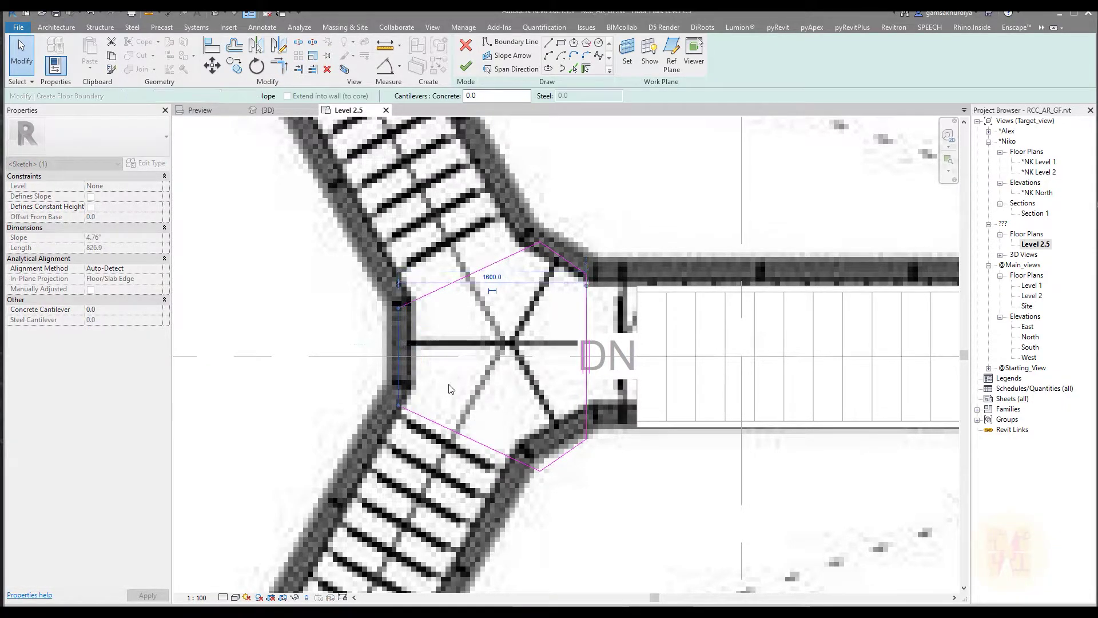
click(547, 444)
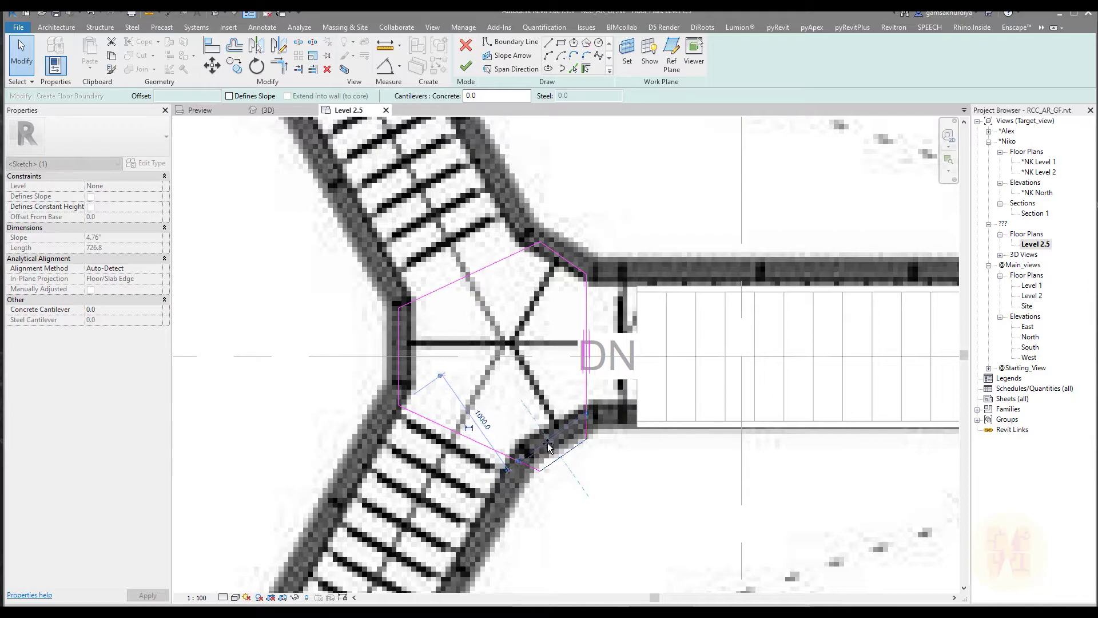
drag(548, 444, 548, 443)
click(559, 255)
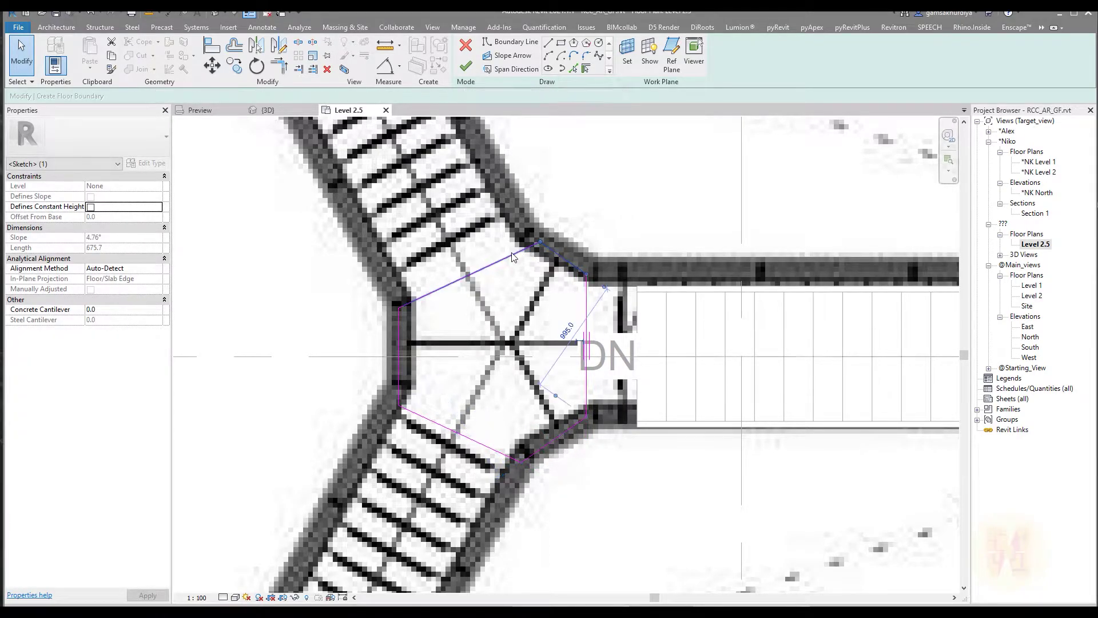
click(501, 236)
click(496, 262)
drag(496, 262, 488, 246)
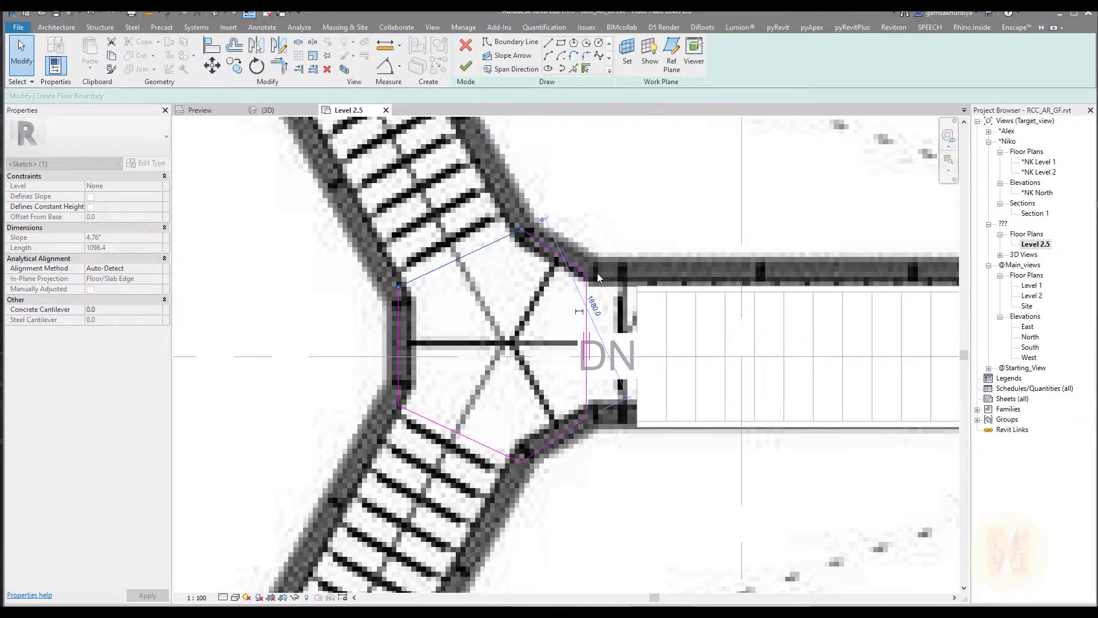
click(664, 351)
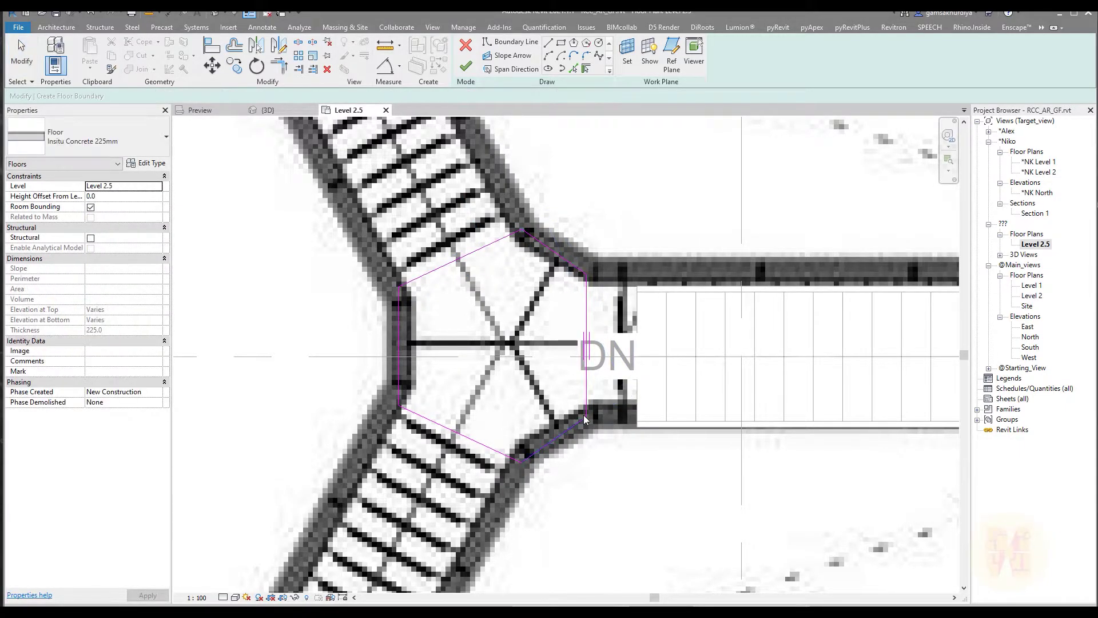
Delete the two upper edges and mirror the two lower lines to close the hexagon
drag(320, 199, 608, 293)
key(Delete)
drag(344, 364, 650, 526)
click(257, 45)
click(450, 355)
key(Escape)
key(t)
key(r)
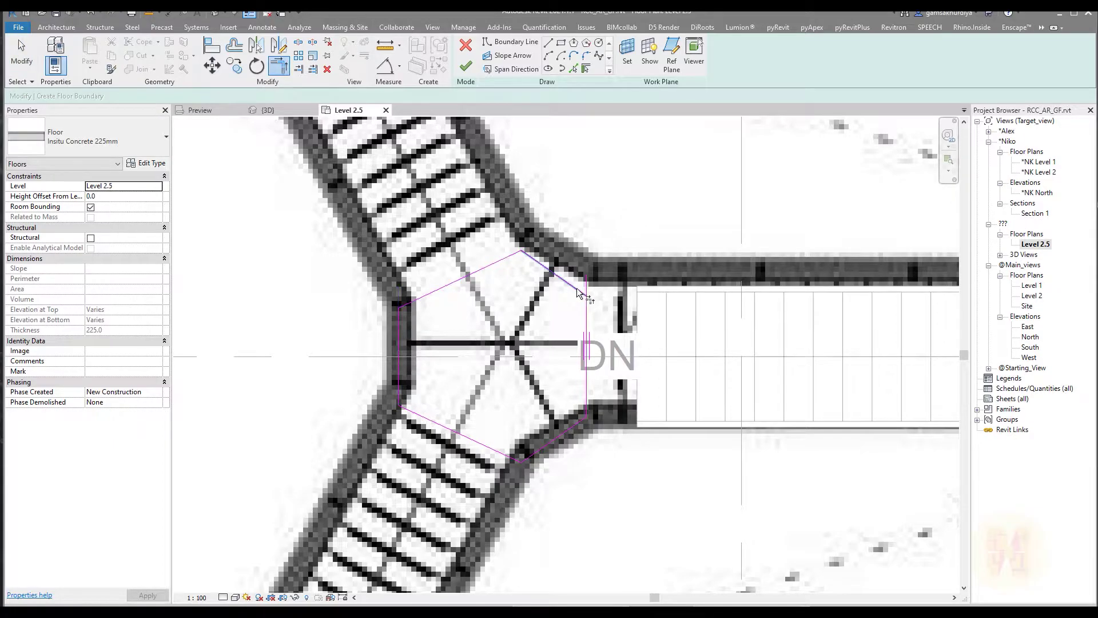
key(Escape)
Move the six-line hexagon against the start of the straight stair run and finish the floor
drag(363, 223, 599, 522)
key(Escape)
drag(318, 235, 656, 511)
click(216, 65)
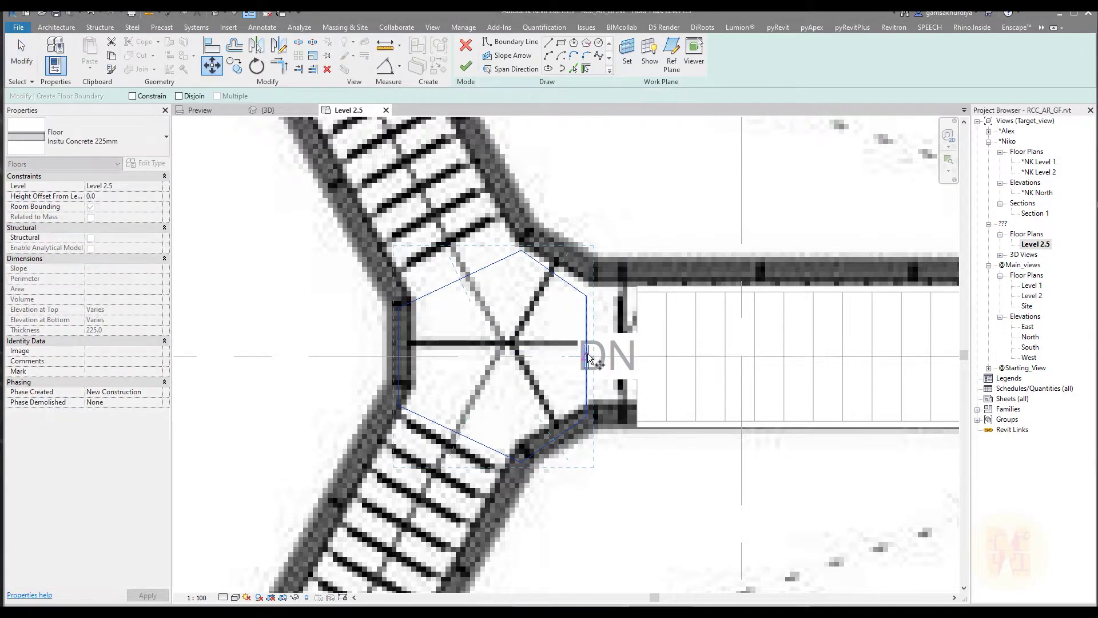
click(637, 358)
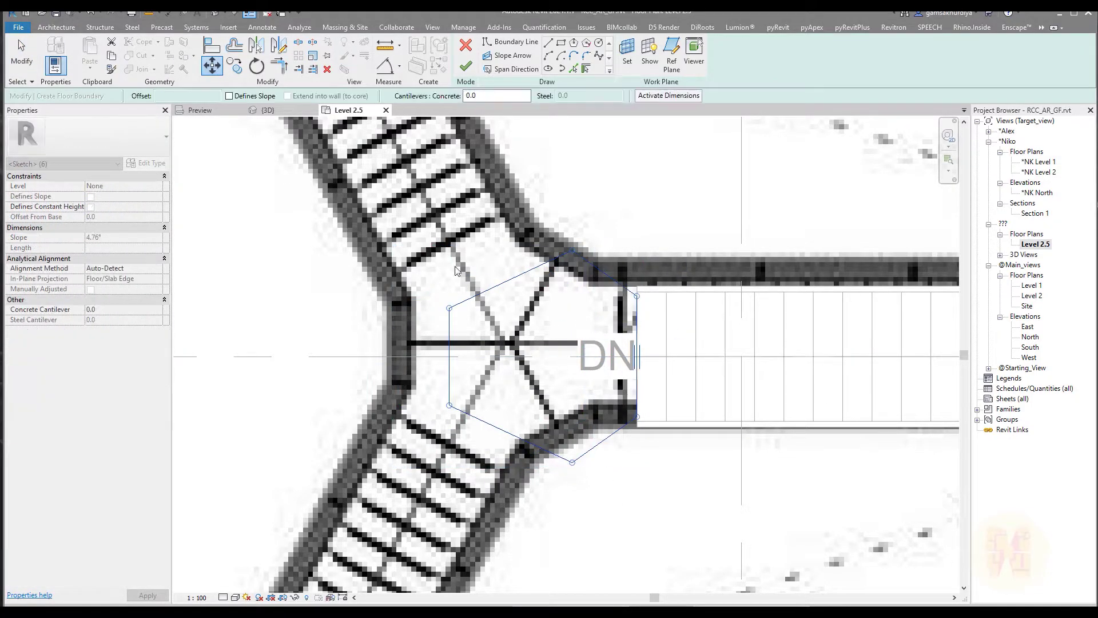
click(214, 63)
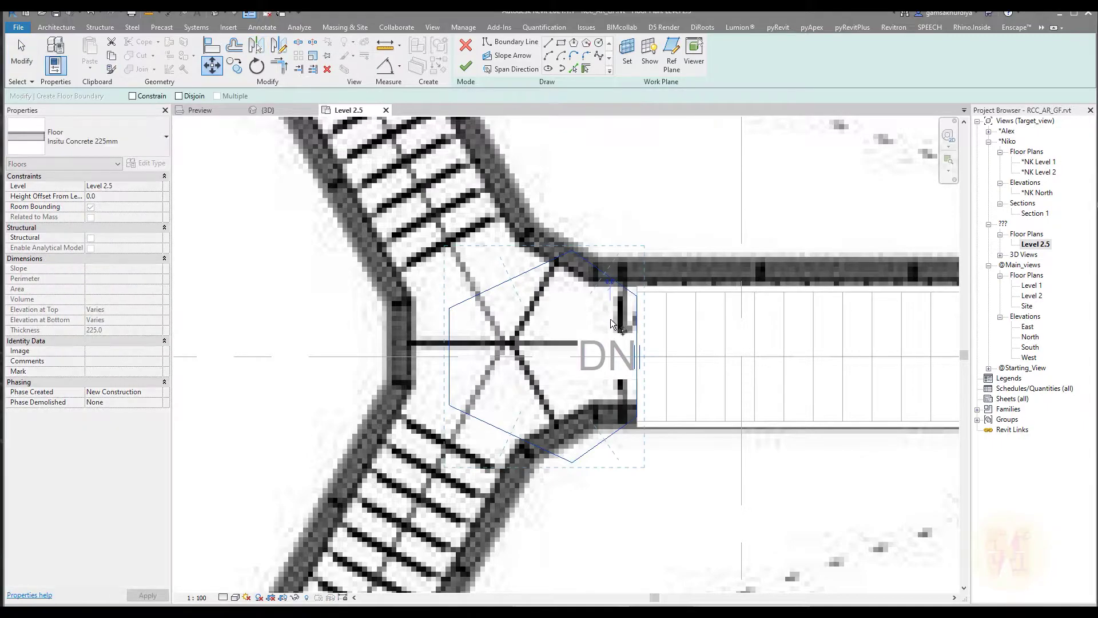
click(536, 318)
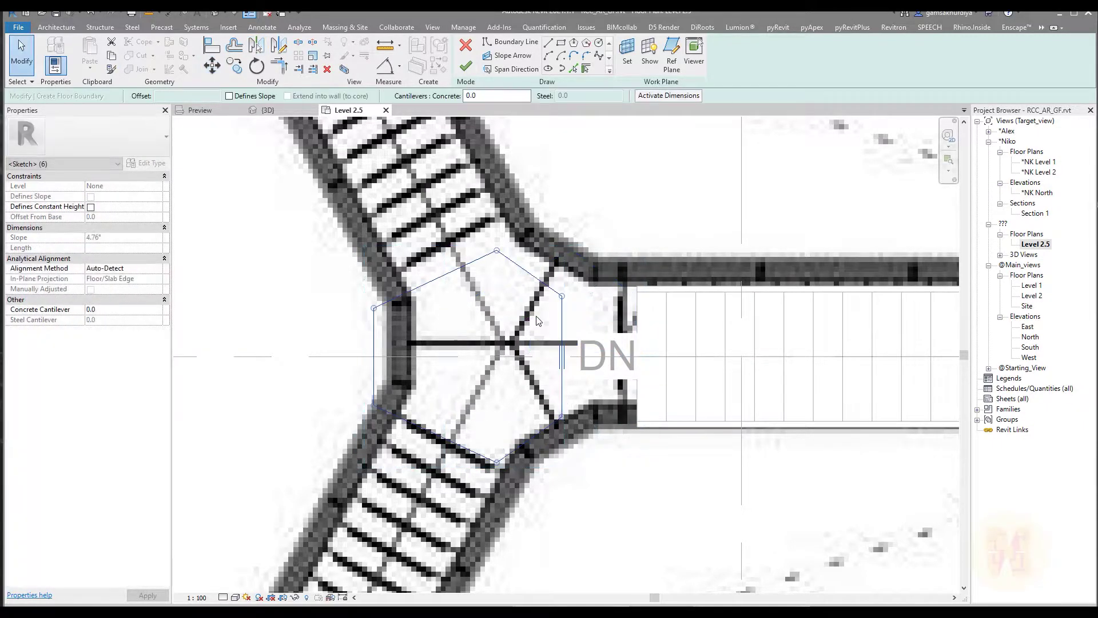
key(Right)
key(Right)
key(Right)
key(Right)
key(Right)
key(Right)
key(Right)
key(Right)
key(Right)
key(Right)
key(Right)
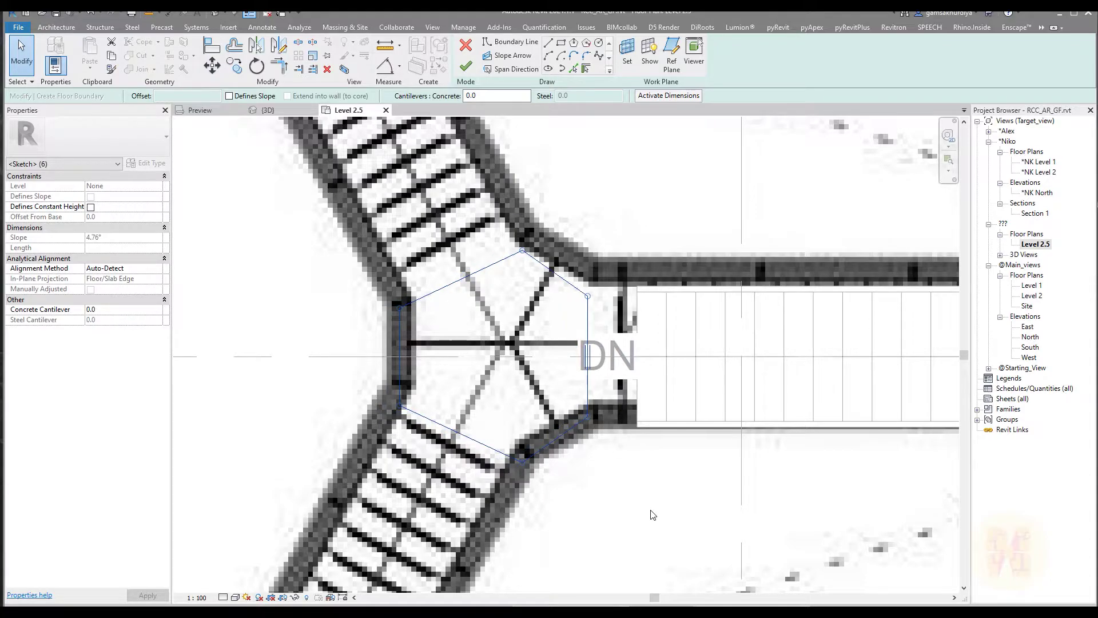
click(464, 69)
key(Escape)
Inspect the straight stairs and the background floor plan image in the plan view
click(639, 327)
mouse_move(680, 357)
middle_down()
mouse_move(235, 336)
mouse_move(568, 345)
middle_up()
key(Escape)
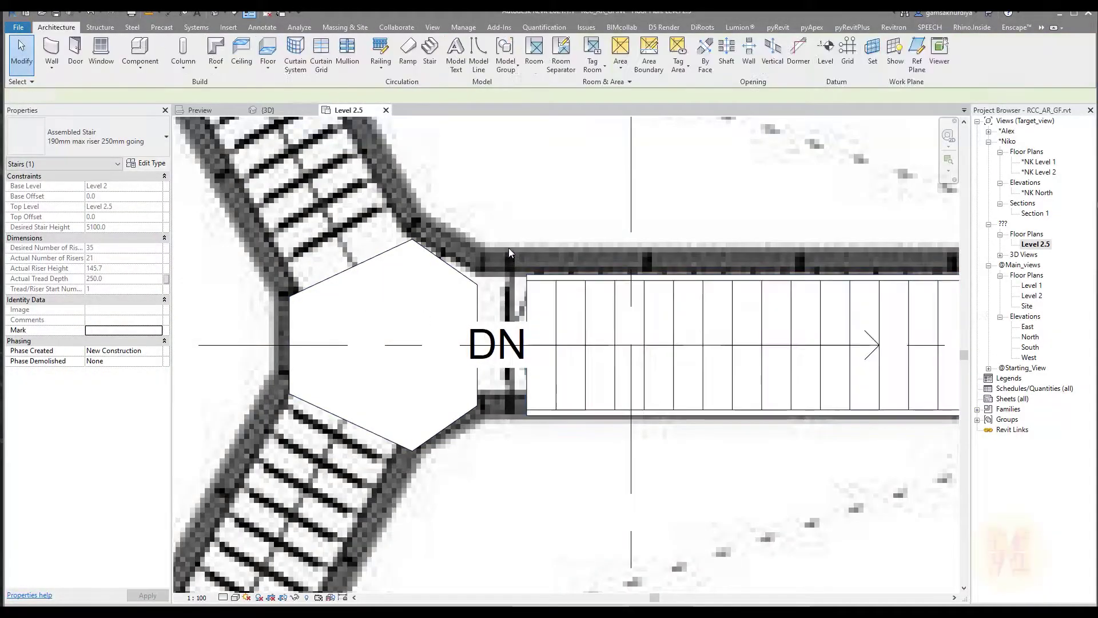
click(540, 374)
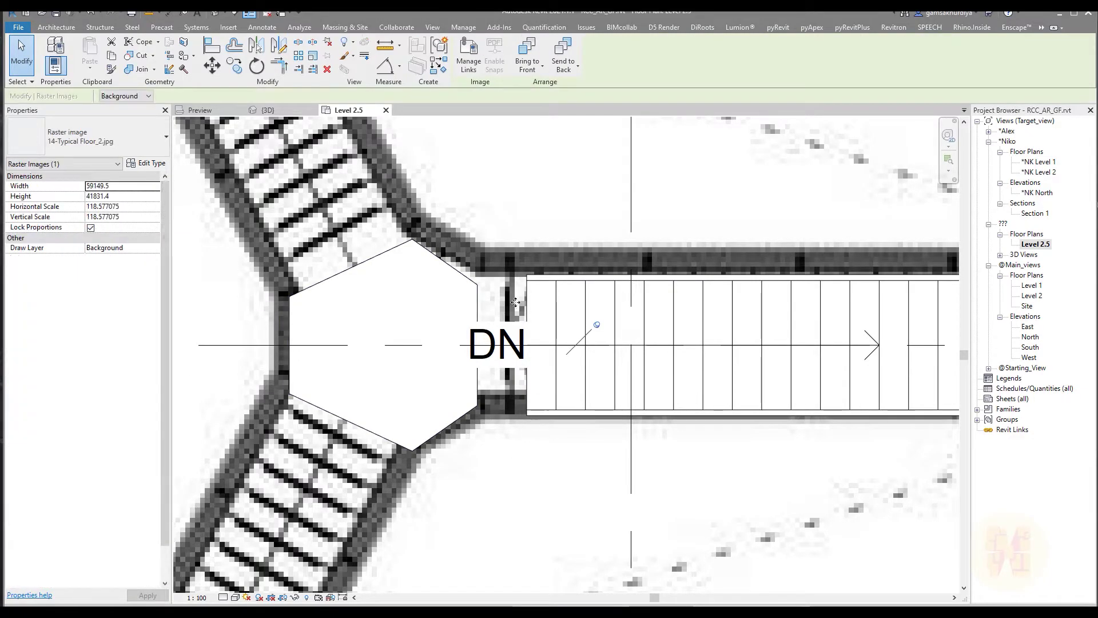
key(Escape)
scroll(566, 297, down, 3)
scroll(568, 294, up, 3)
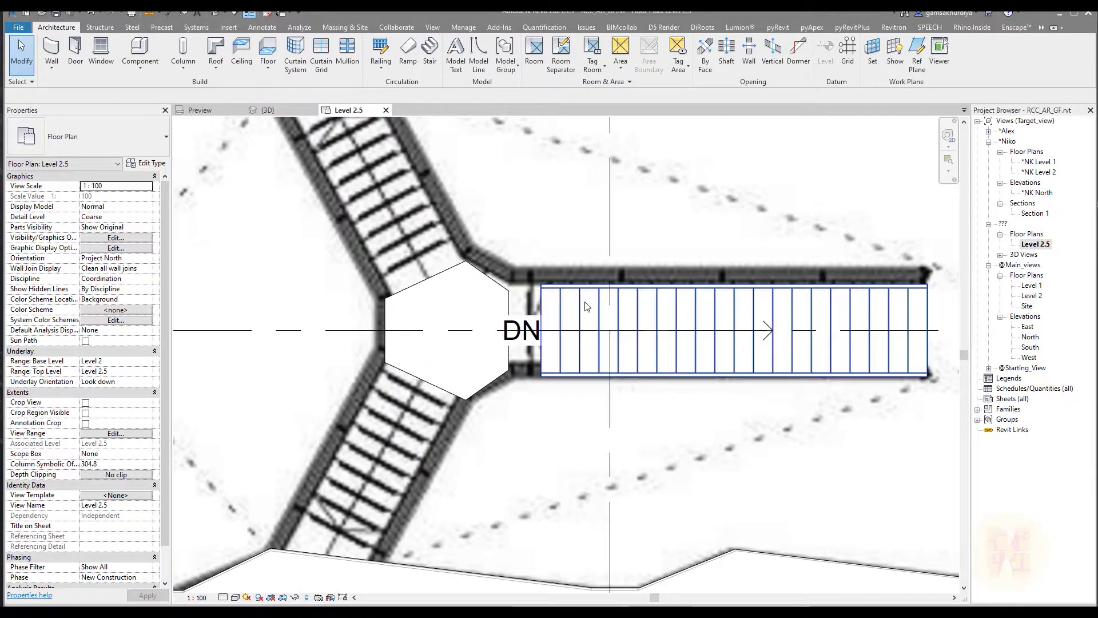
click(585, 302)
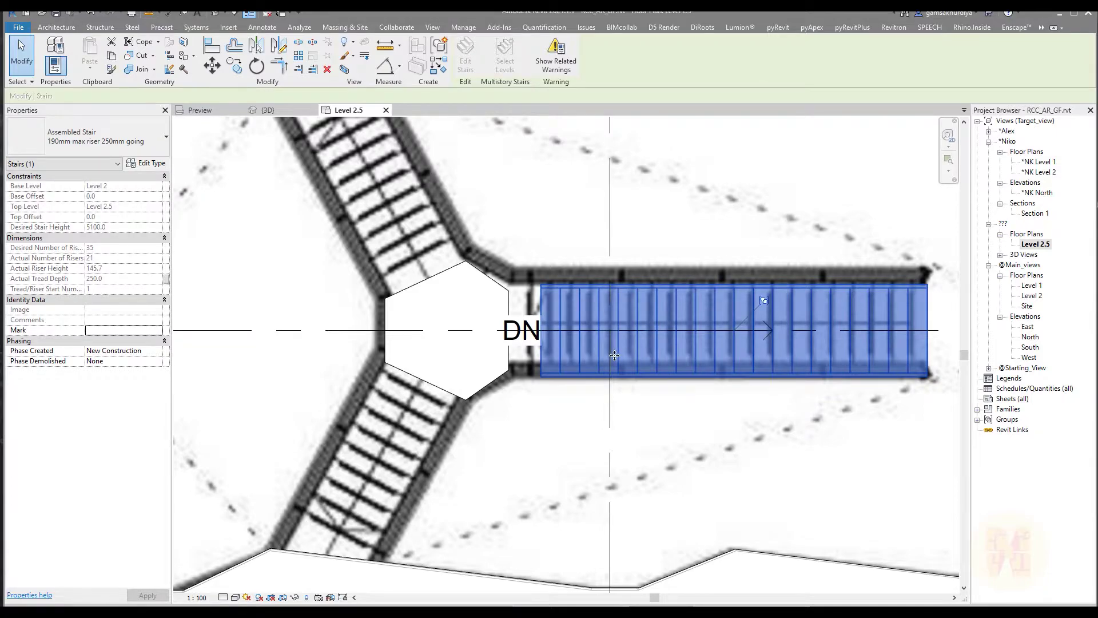
key(Escape)
scroll(515, 293, down, 3)
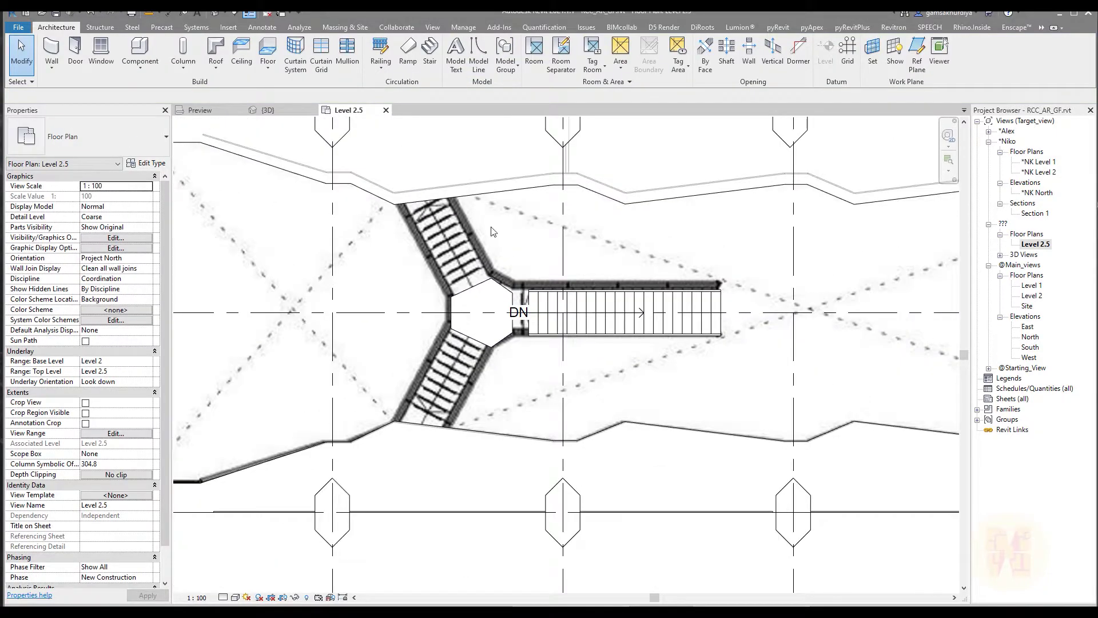
Open the Typical_Floor group and its straight stairs for editing
click(464, 183)
click(465, 55)
click(544, 325)
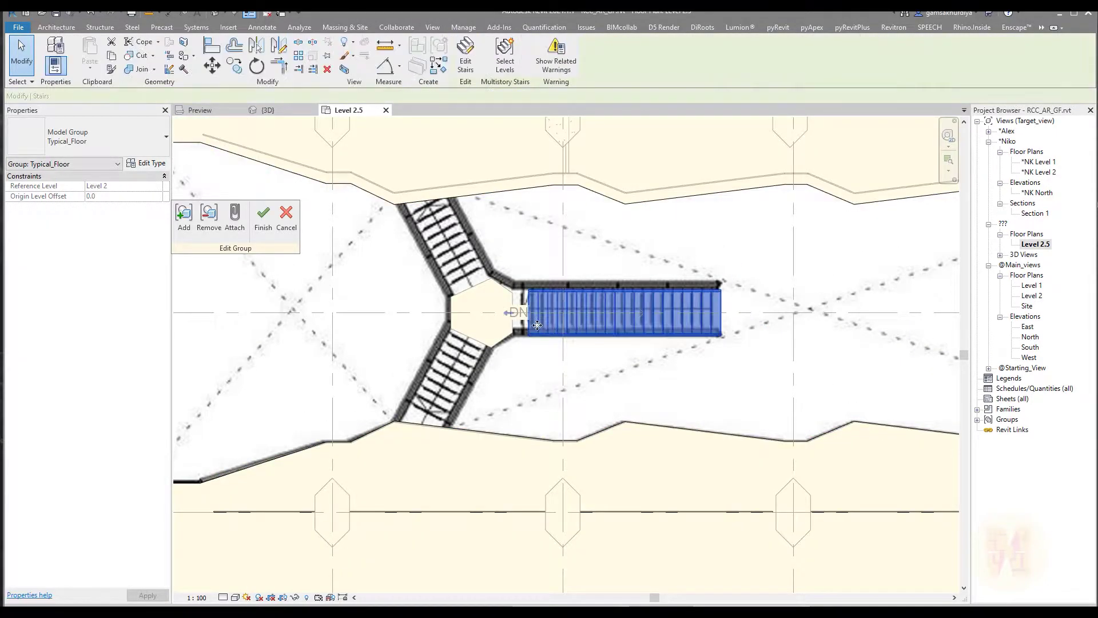
click(466, 54)
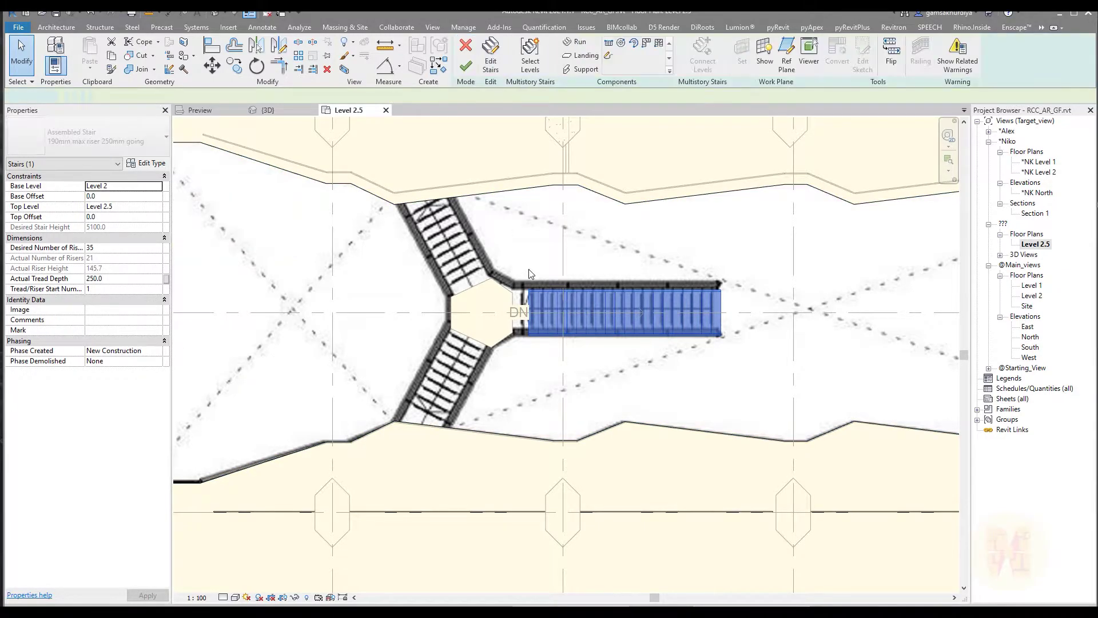
scroll(521, 343, up, 5)
Drag the straight run's ends onto the hexagon edge, lengthening it to 22 risers
click(518, 363)
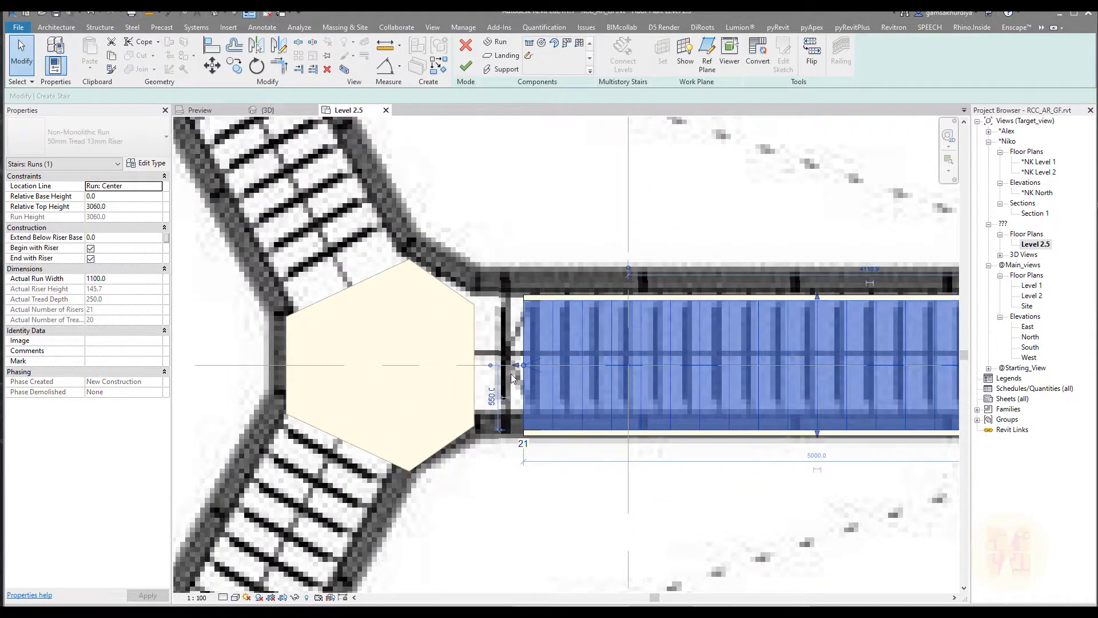
drag(518, 365, 475, 362)
scroll(468, 273, down, 3)
key(Escape)
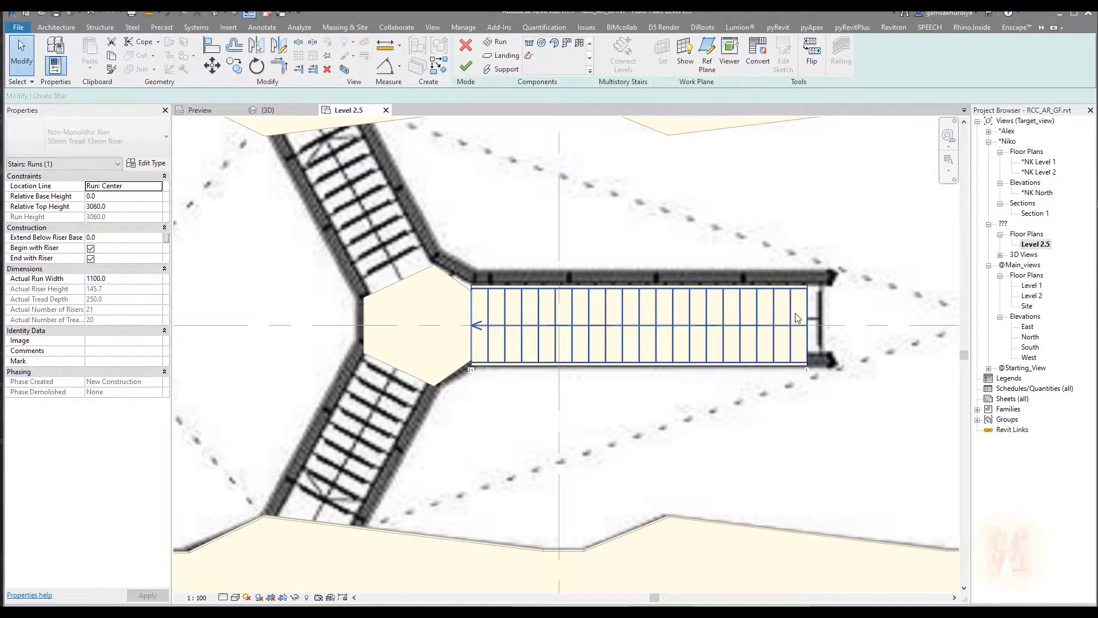
scroll(824, 314, up, 2)
click(803, 323)
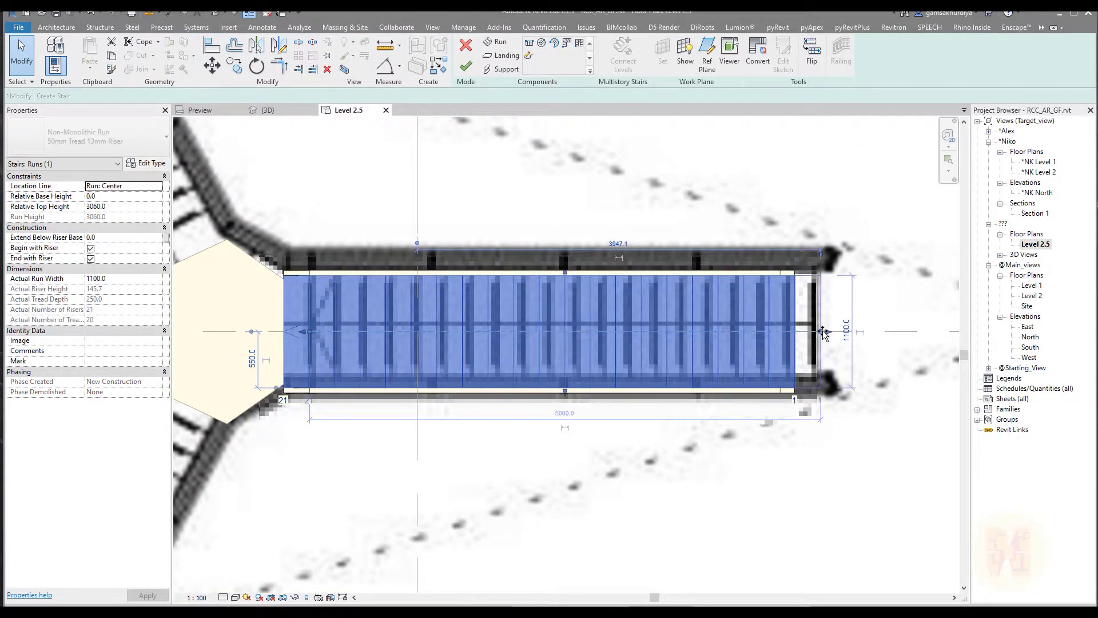
drag(812, 330, 815, 331)
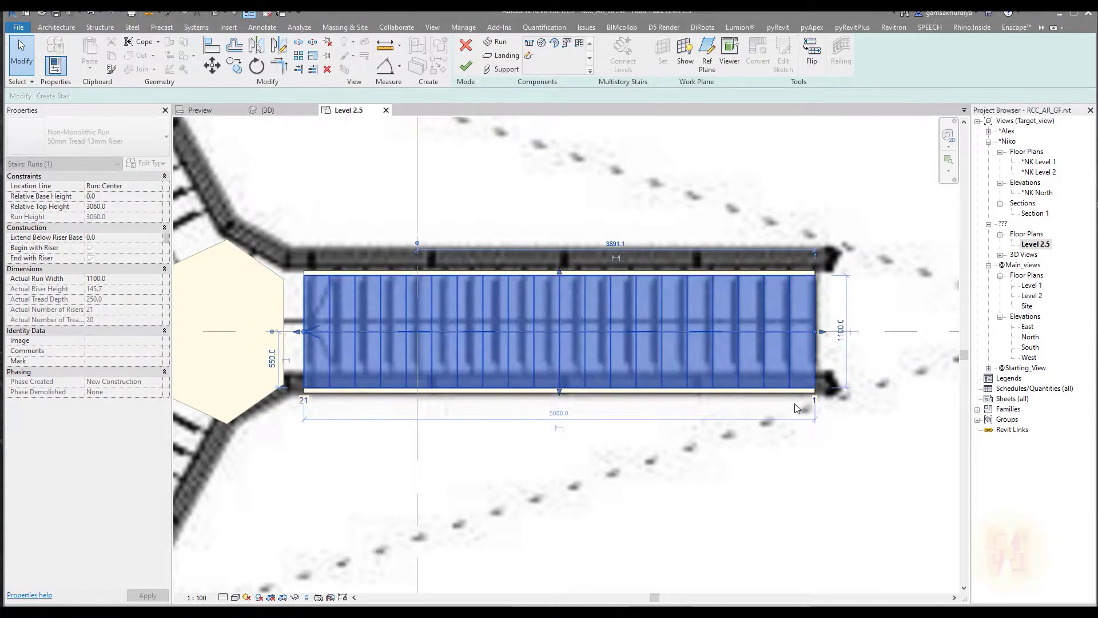
drag(304, 331, 285, 343)
click(335, 474)
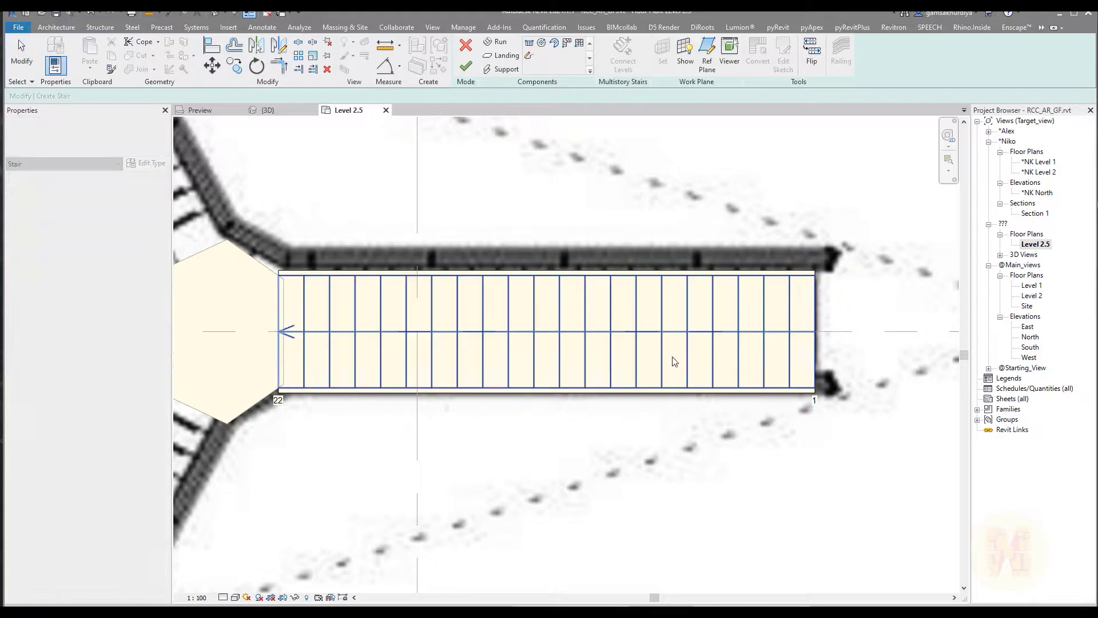
Narrow the straight stair run to an actual run width of 1000.0
scroll(684, 329, down, 2)
scroll(564, 338, down, 1)
scroll(576, 328, up, 5)
middle_drag(554, 314, 408, 304)
click(634, 358)
click(131, 280)
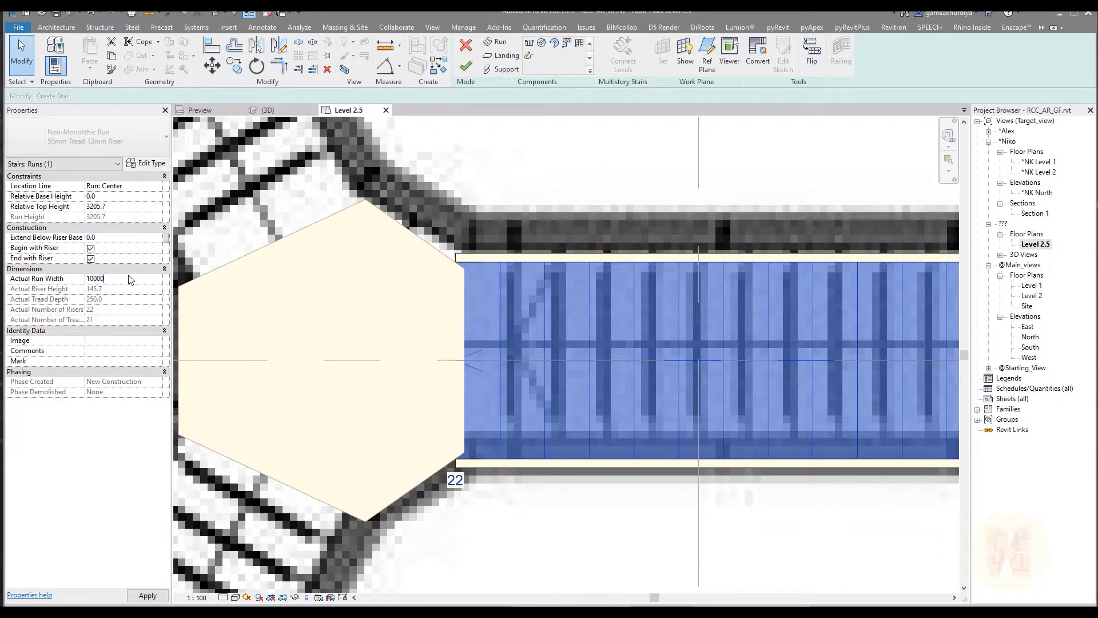
text(1000.0)
key(Return)
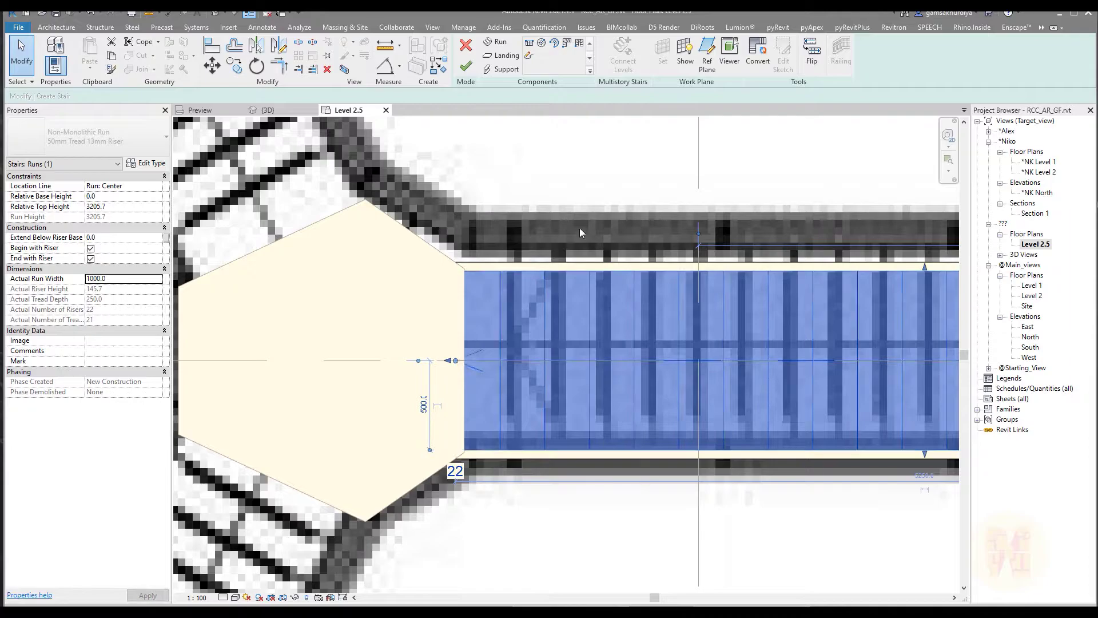
click(584, 231)
scroll(559, 218, down, 5)
middle_drag(597, 244, 563, 304)
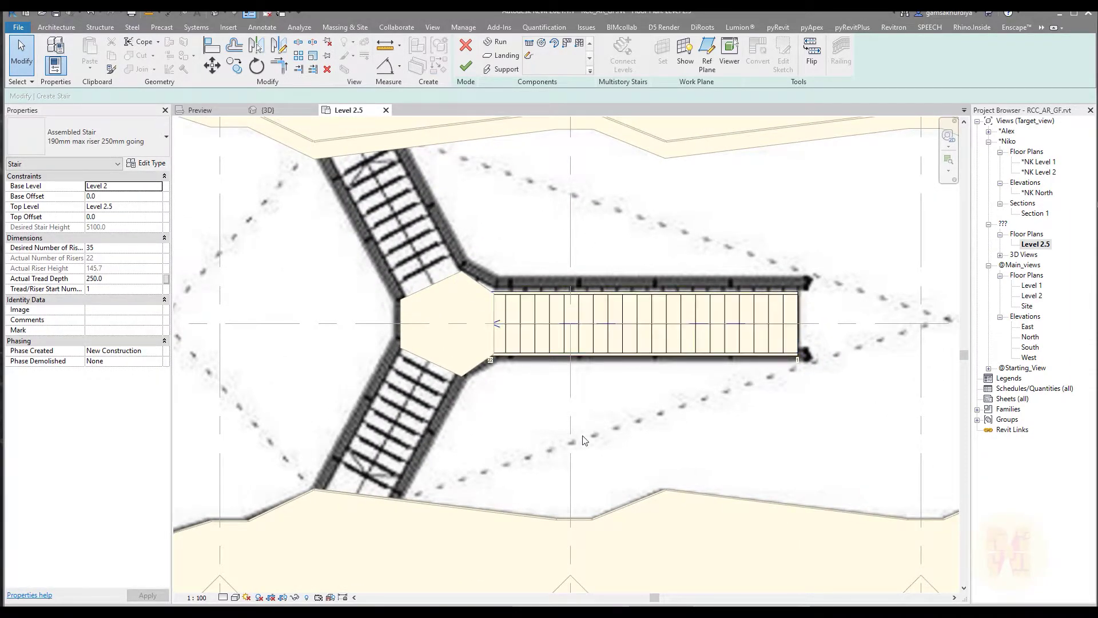
Finish editing the stairs from the 3D view
click(268, 110)
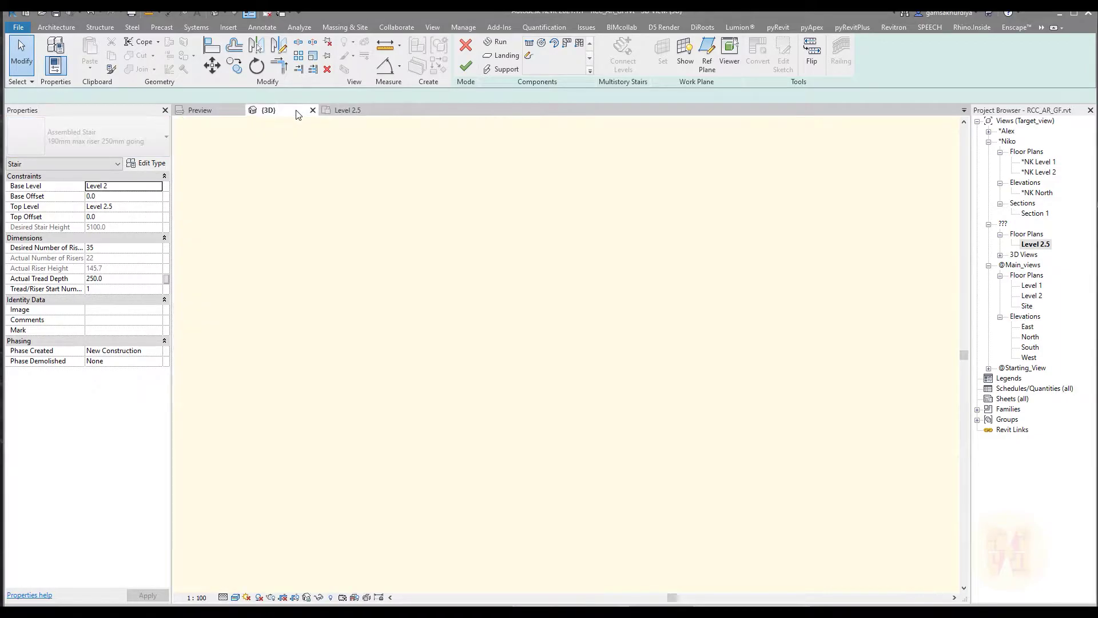
shift+middle_drag(399, 358, 490, 262)
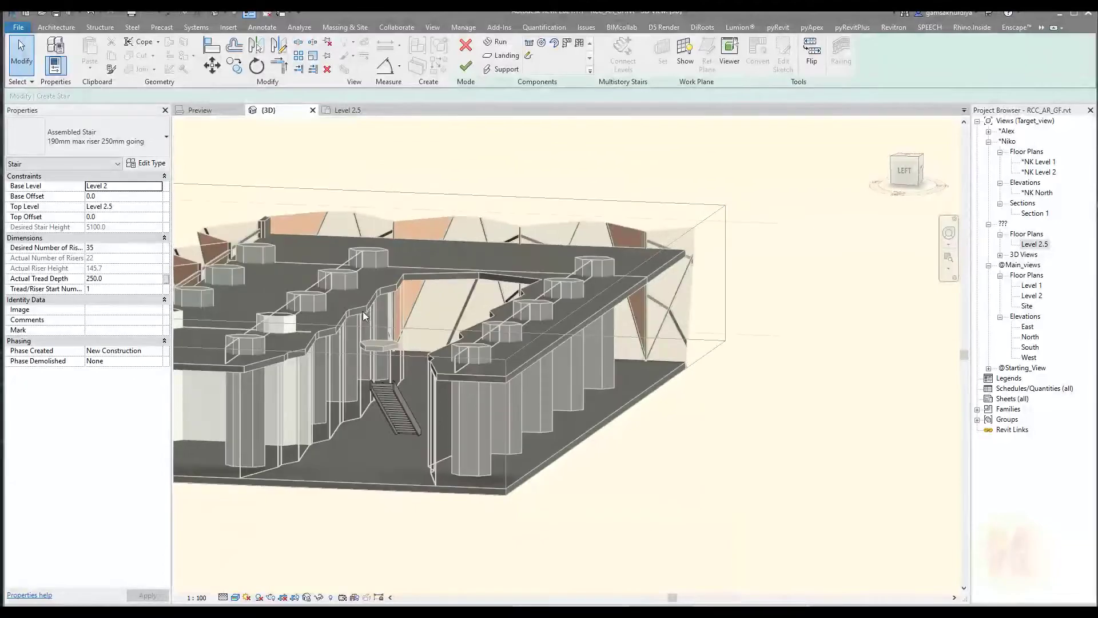
click(465, 67)
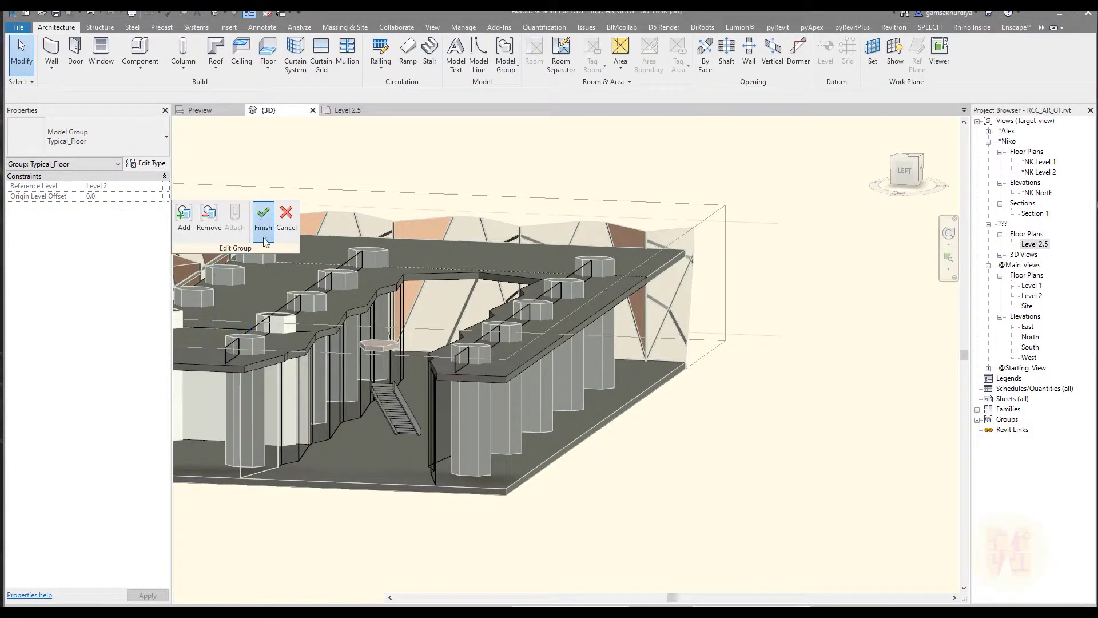
Align the hexagonal landing slab's edge to the top of the stair with AL
shift+middle_drag(401, 332, 454, 444)
click(372, 378)
scroll(378, 368, up, 5)
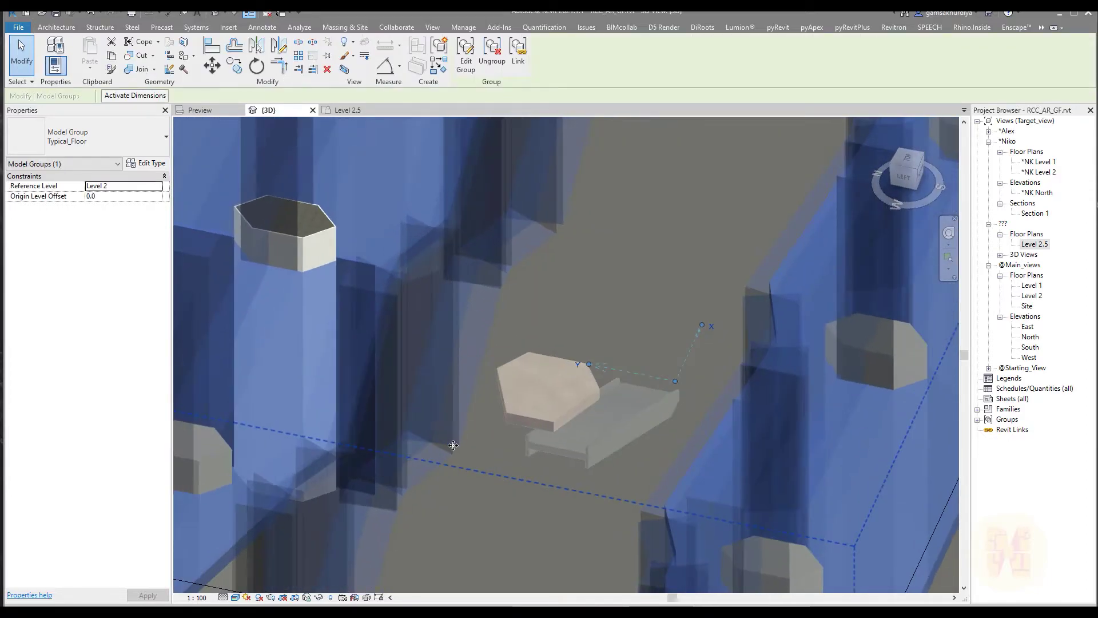
key(a)
key(l)
scroll(543, 439, up, 5)
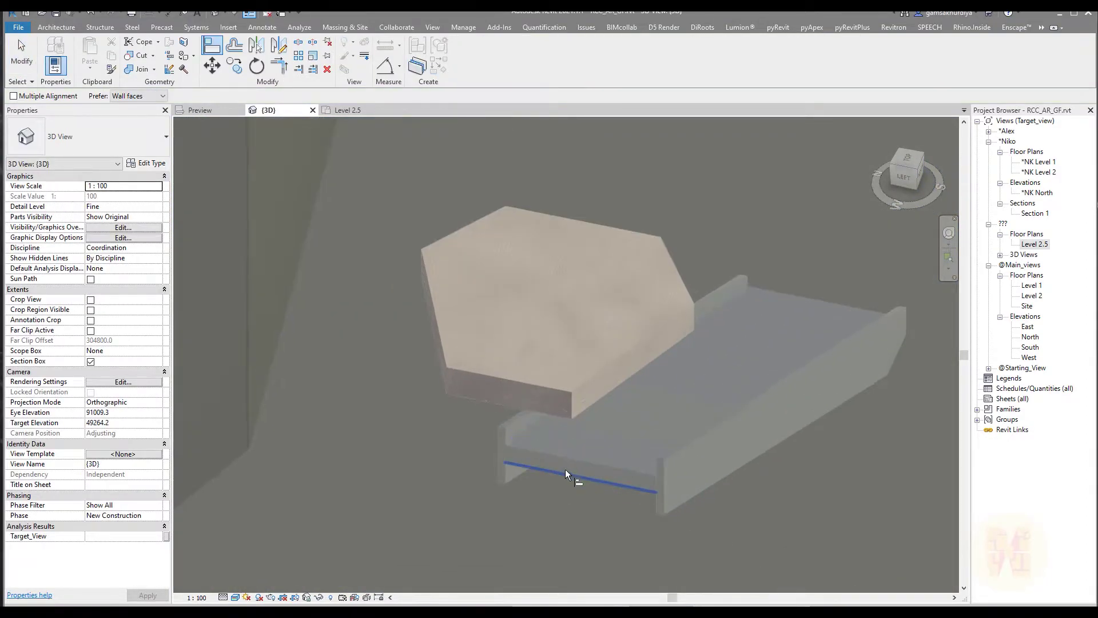
click(562, 456)
click(531, 382)
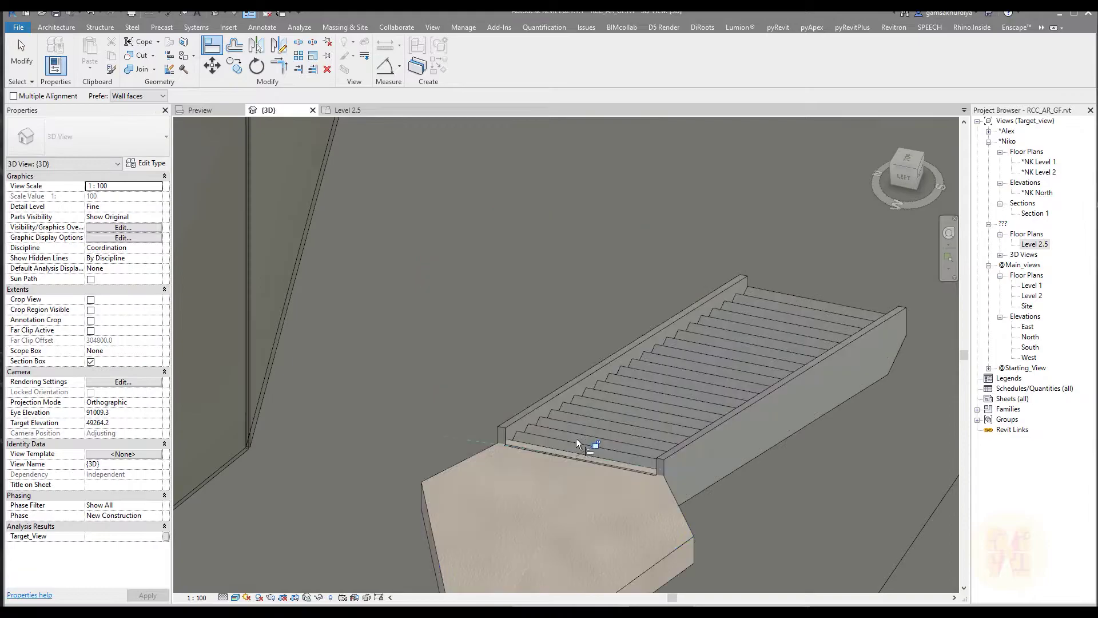
key(Escape)
key(Escape)
shift+middle_drag(647, 339, 517, 423)
scroll(657, 257, up, 2)
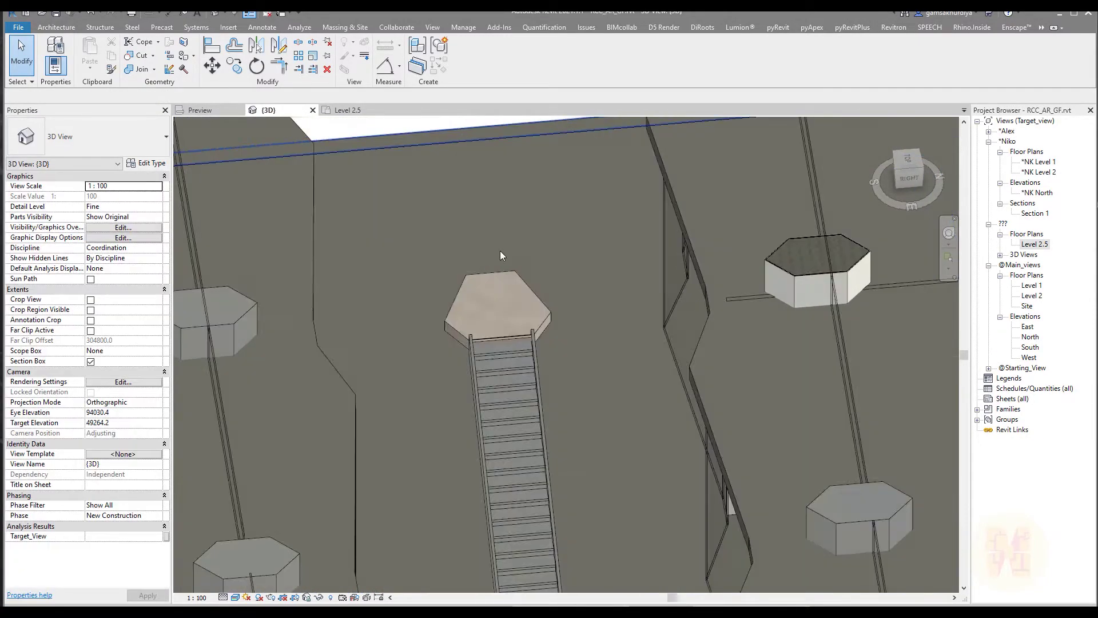
Add the hexagonal landing floor to the Typical_Floor group and finish the group edit
click(690, 208)
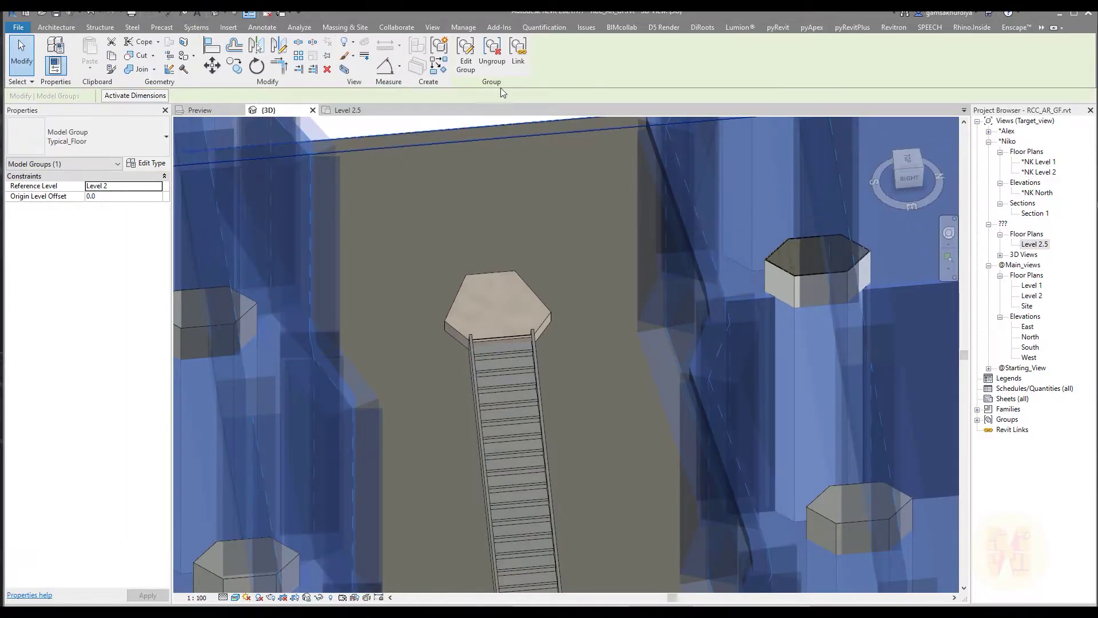
click(467, 66)
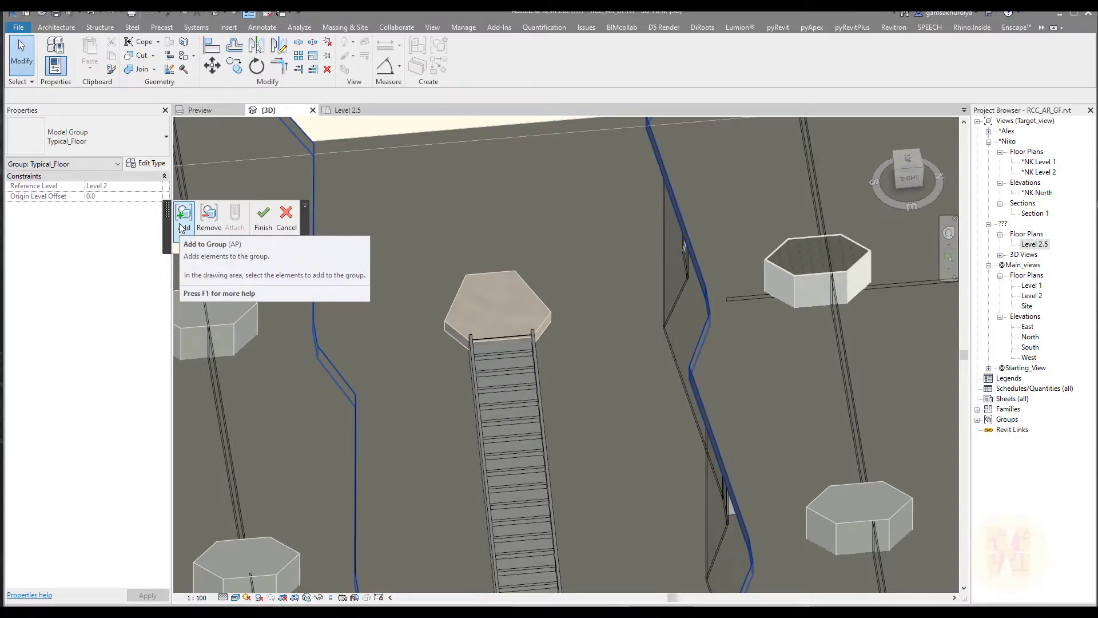
click(183, 223)
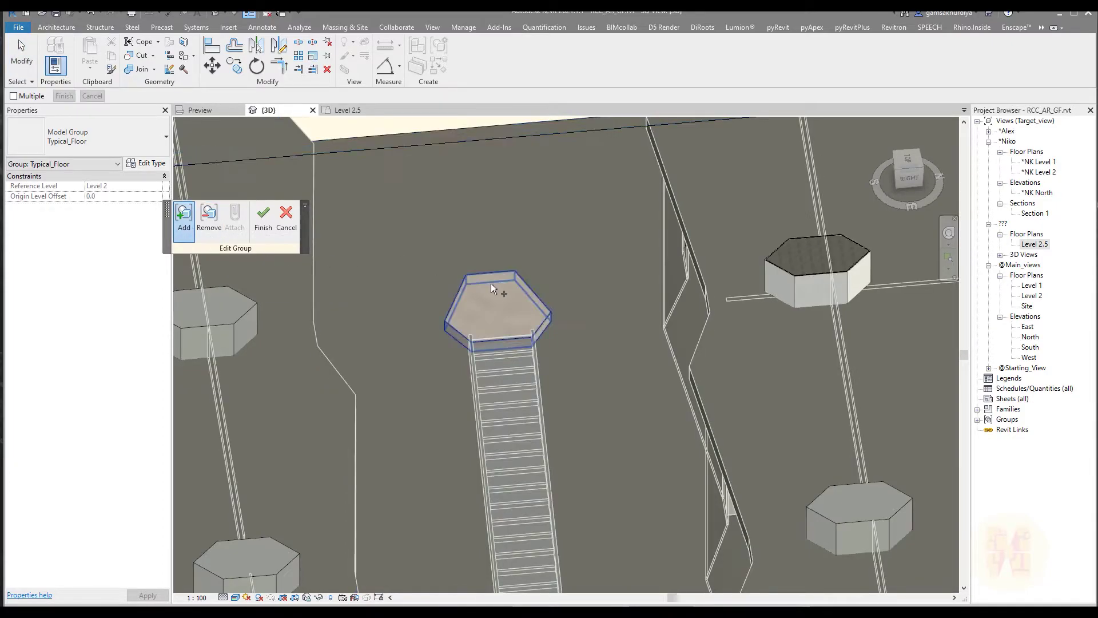
click(269, 226)
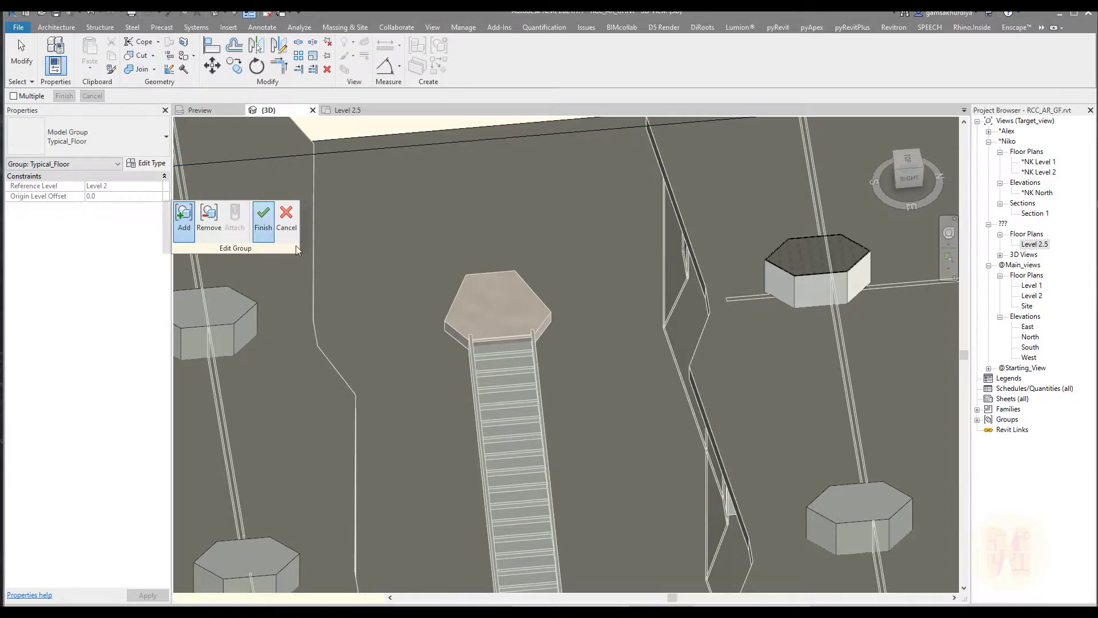
key(Escape)
scroll(503, 286, down, 3)
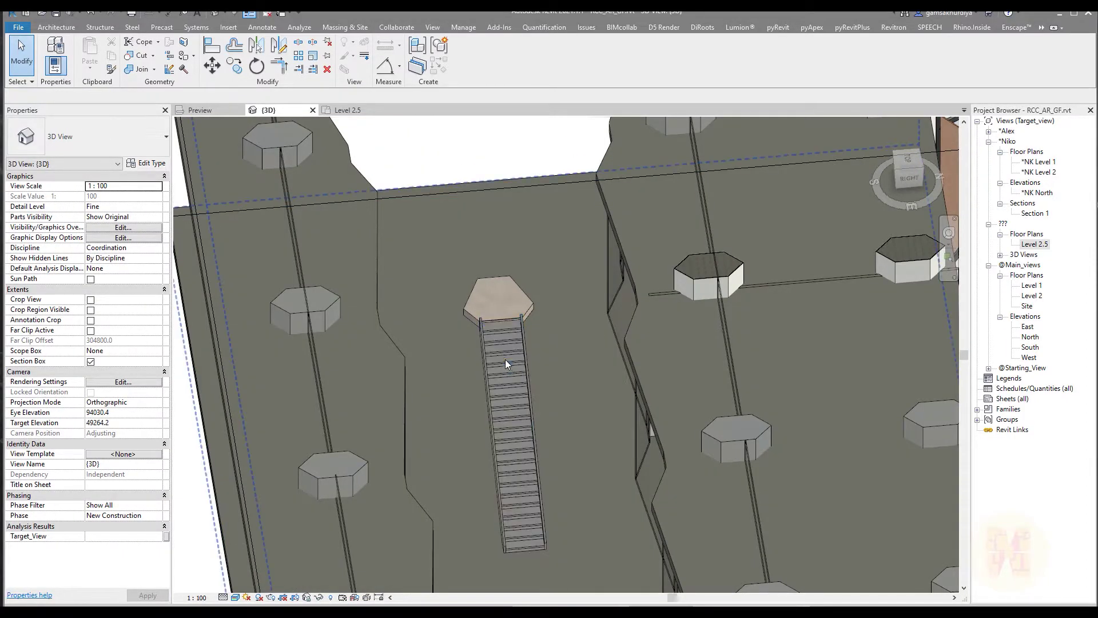
Open the Typical_Floor group, check the landing floor's height offset, then show the Level 2.5 plan
click(497, 300)
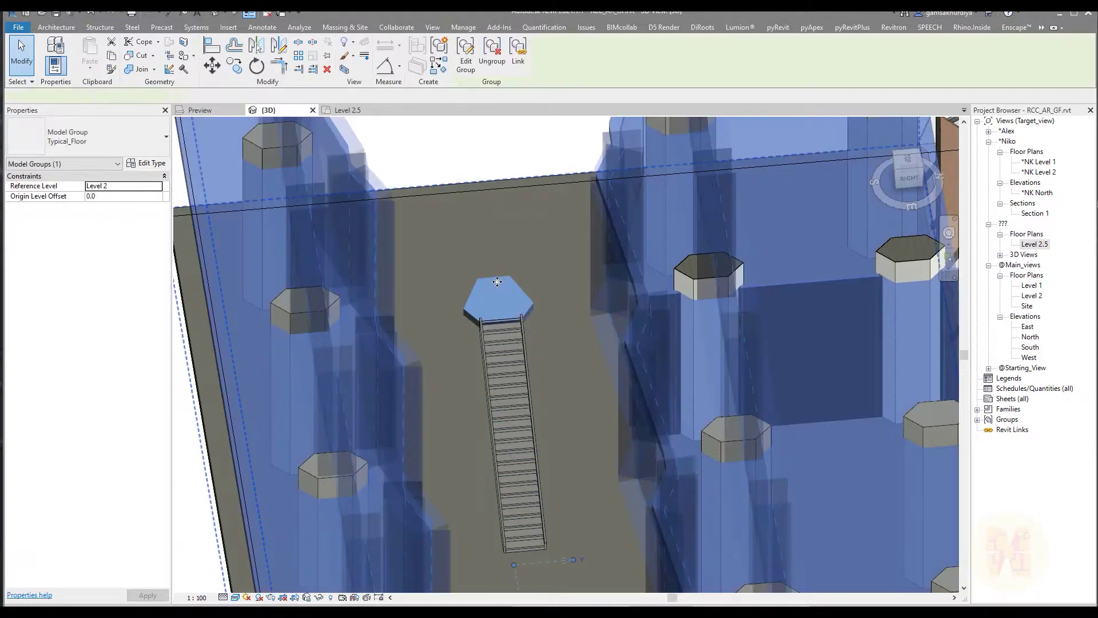
key(Escape)
double_click(500, 292)
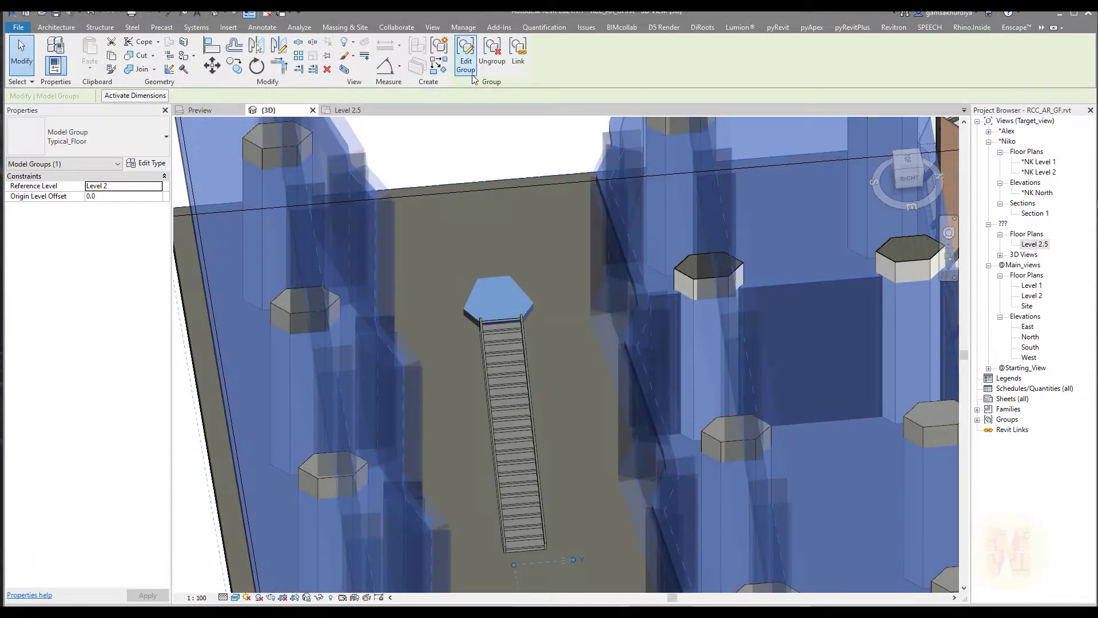
click(502, 292)
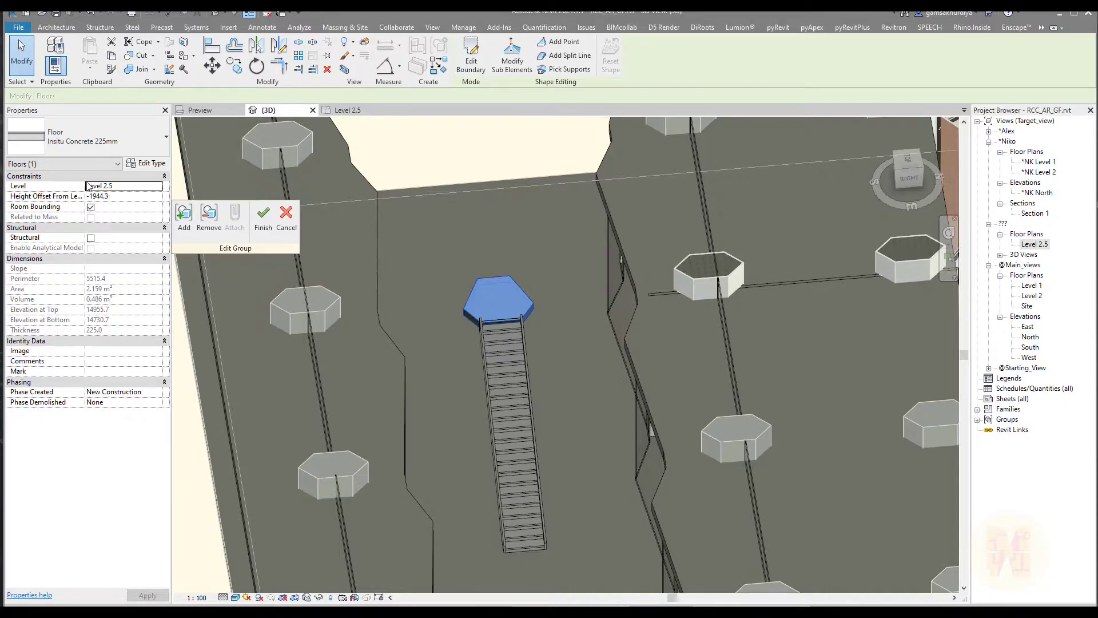
shift+middle_drag(540, 360, 539, 301)
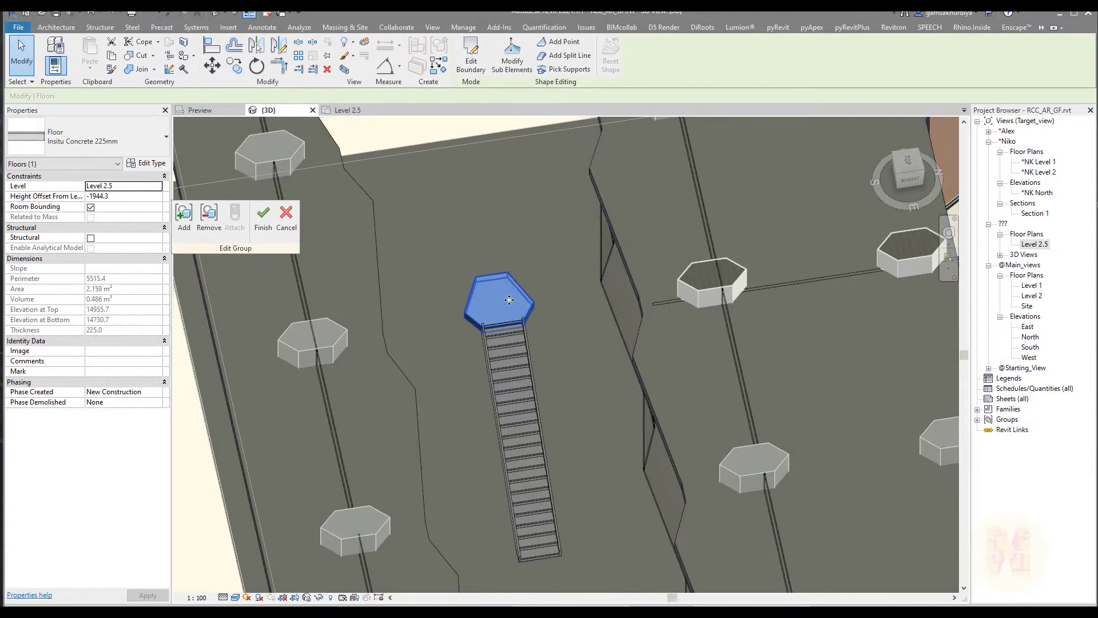
click(124, 196)
click(383, 270)
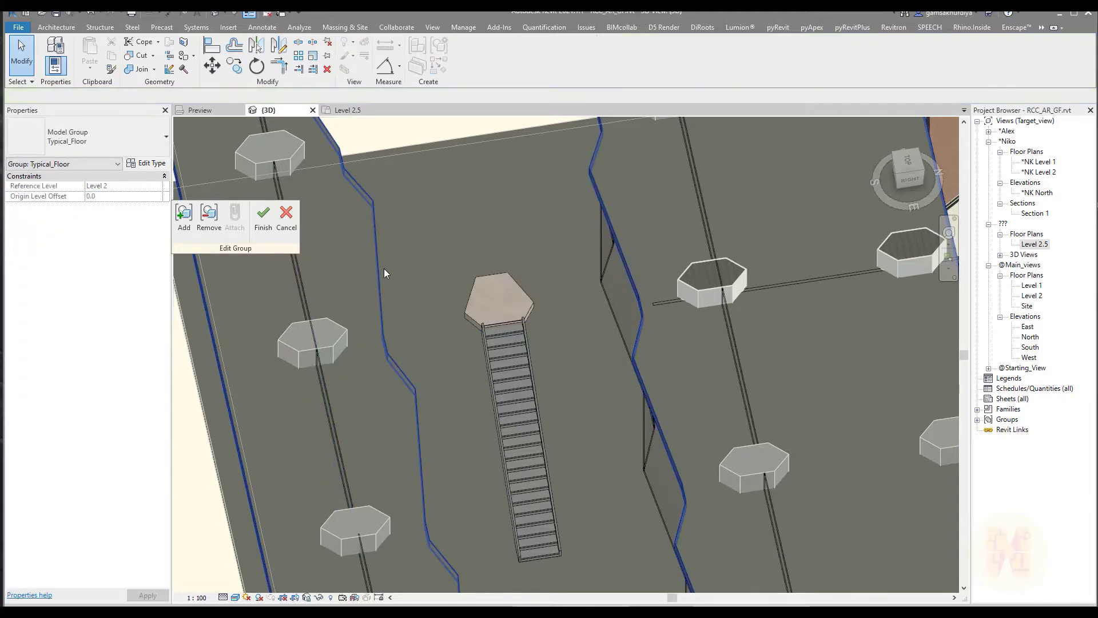
click(348, 109)
Create a new stair with a 10-riser run from the central landing up the upper-left arm
middle_drag(399, 204, 449, 265)
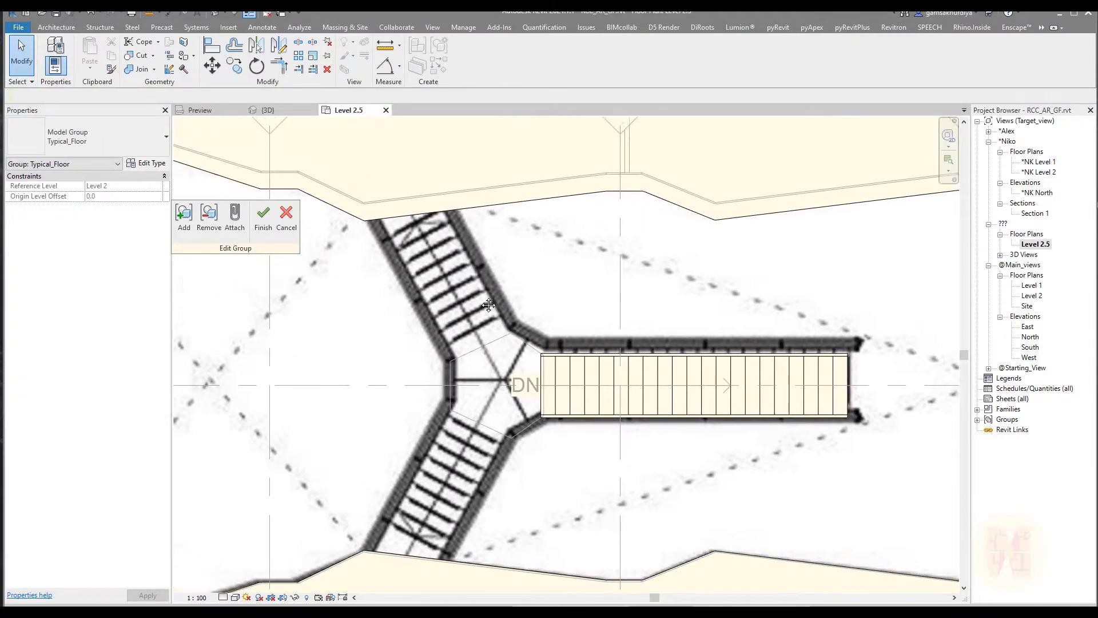
click(56, 27)
click(504, 54)
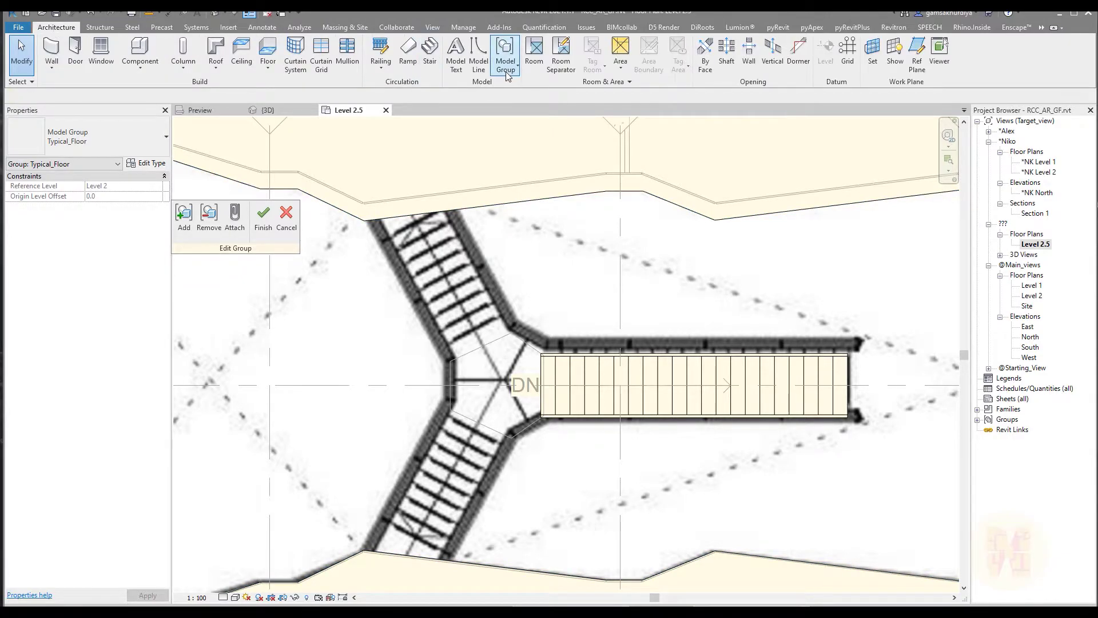
click(484, 345)
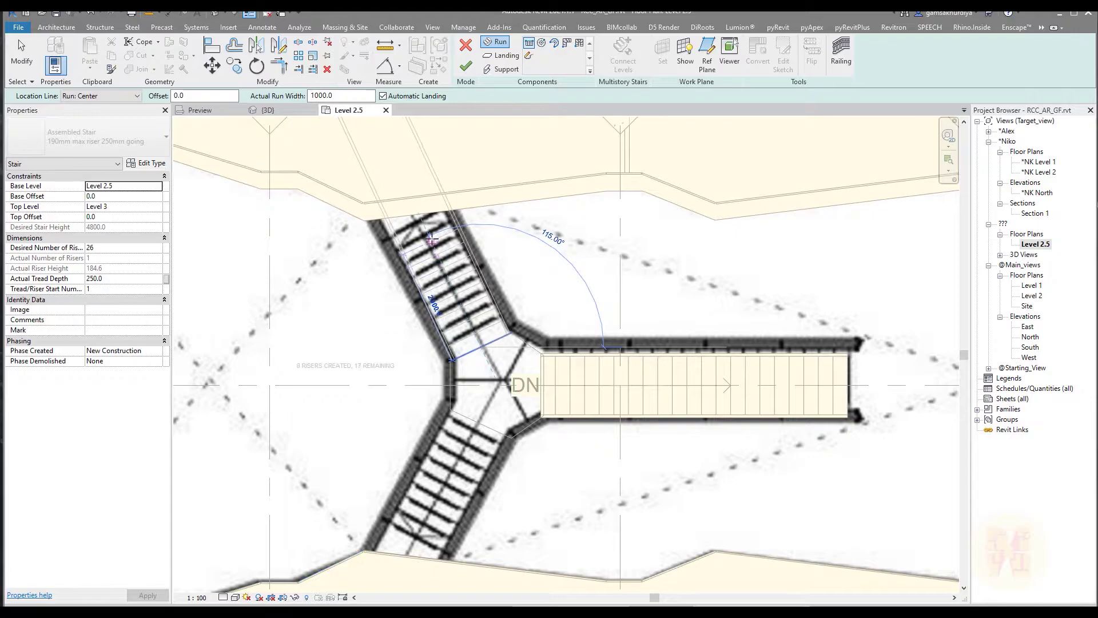
click(424, 229)
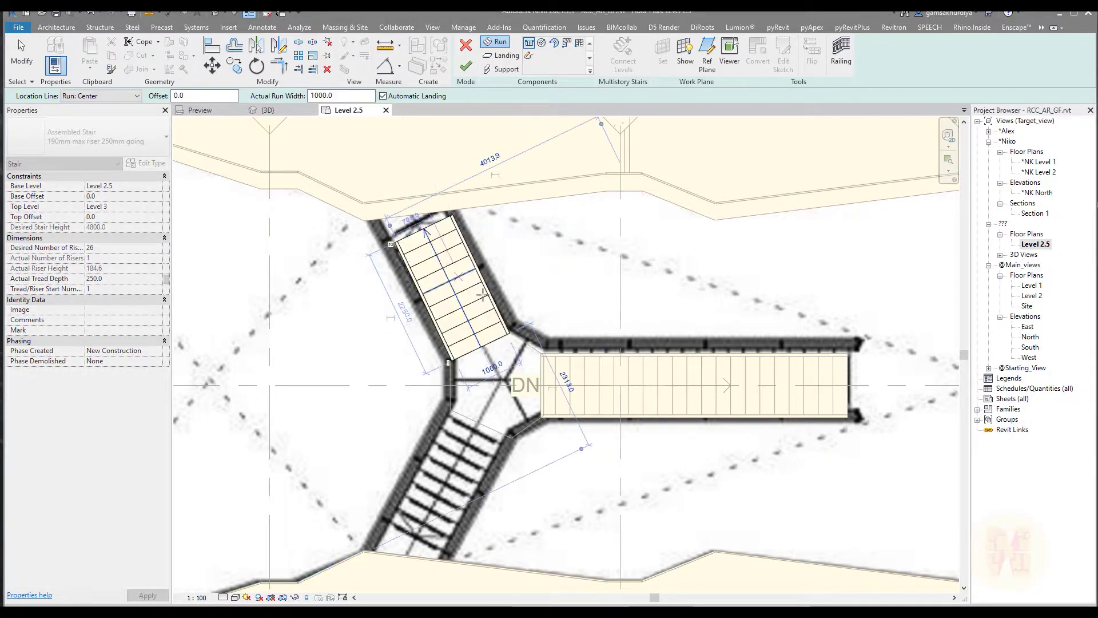
key(Escape)
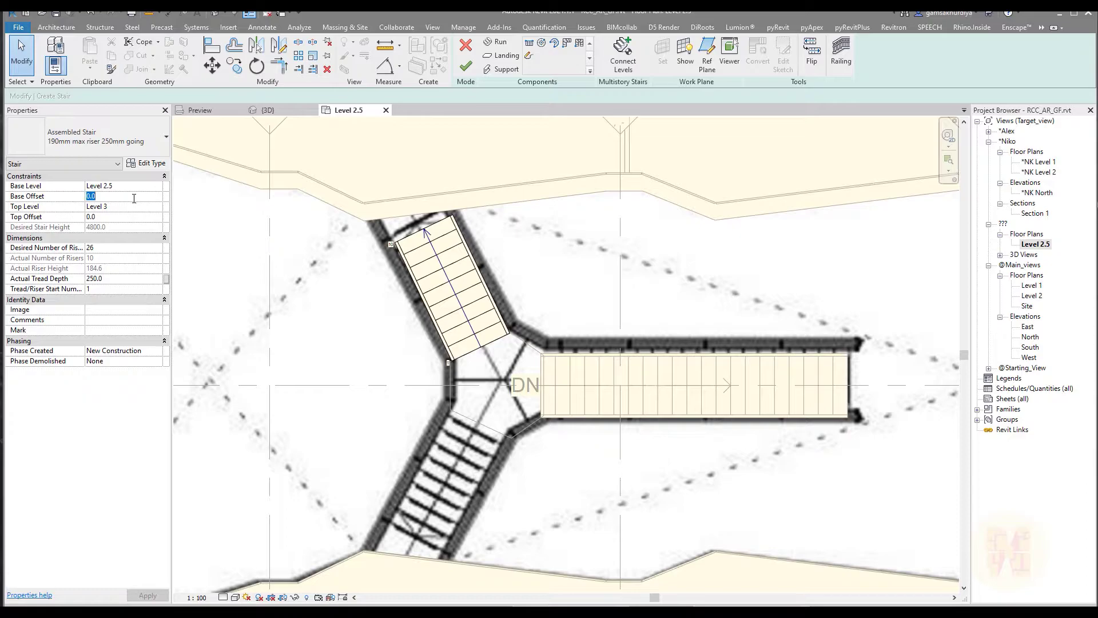
Set the new stair's base level to Level 2 and top level to Level 2.5
click(158, 186)
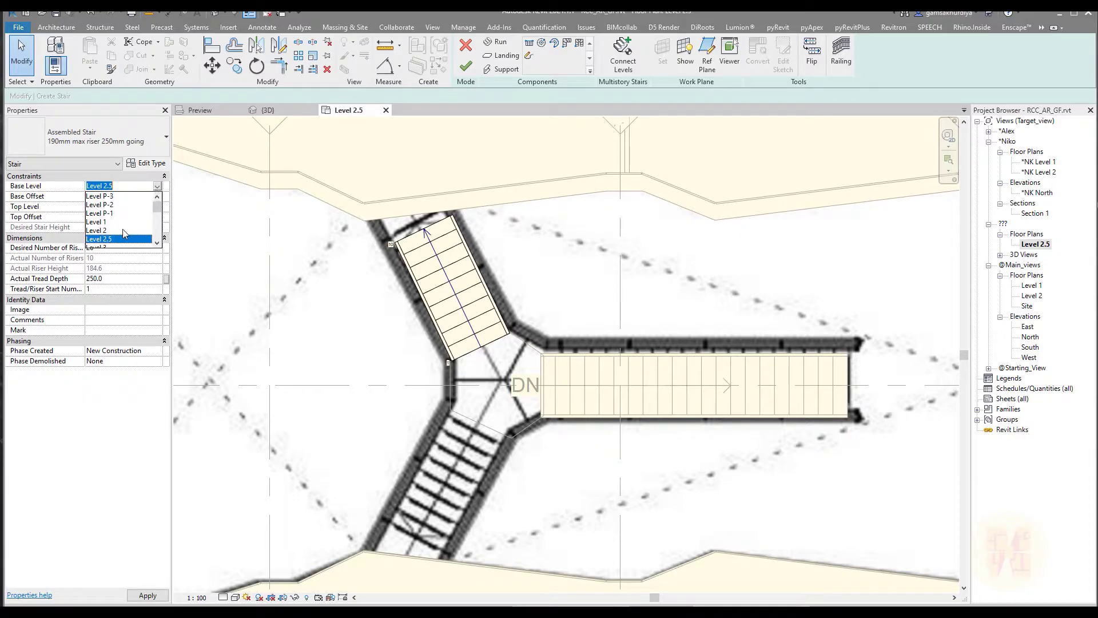
click(107, 231)
click(157, 207)
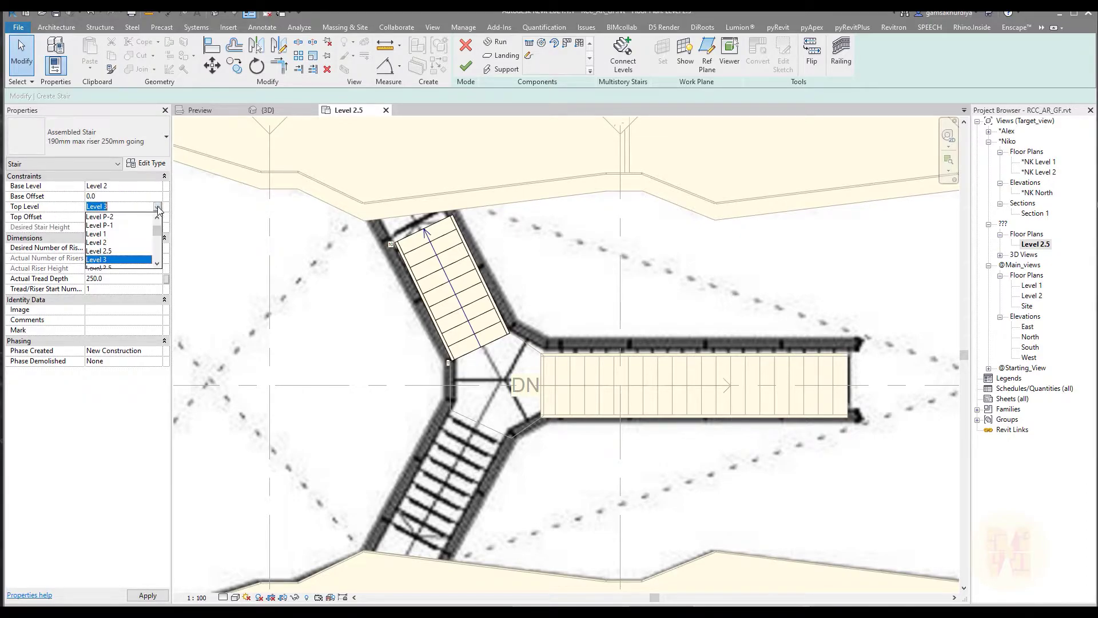
click(113, 251)
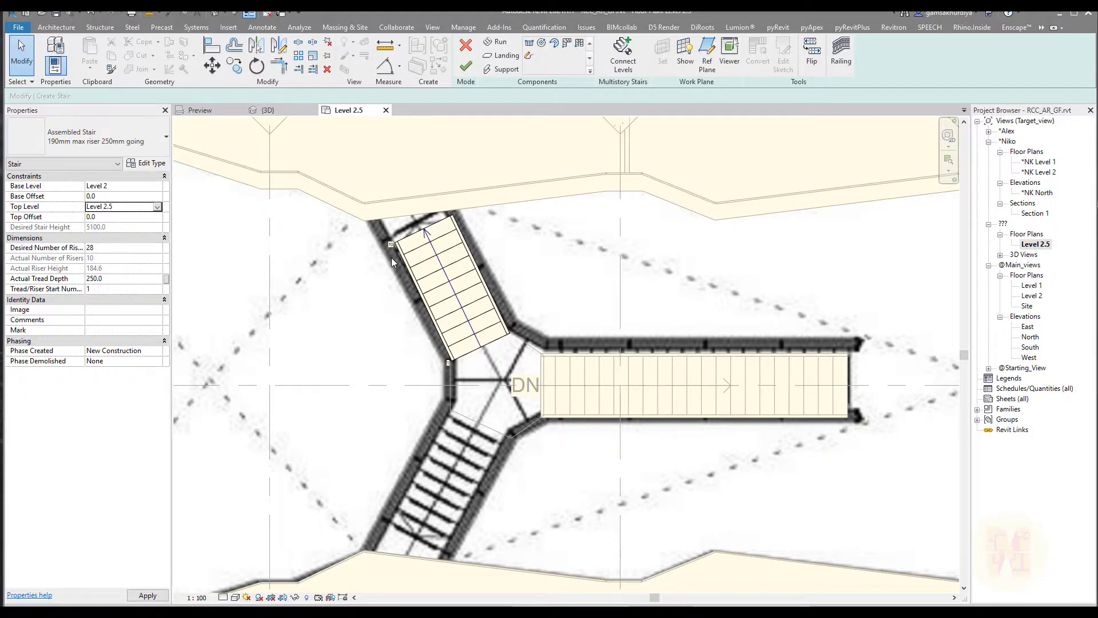
Inspect the new 10-riser run in the 3D view and check its dimensions
click(265, 115)
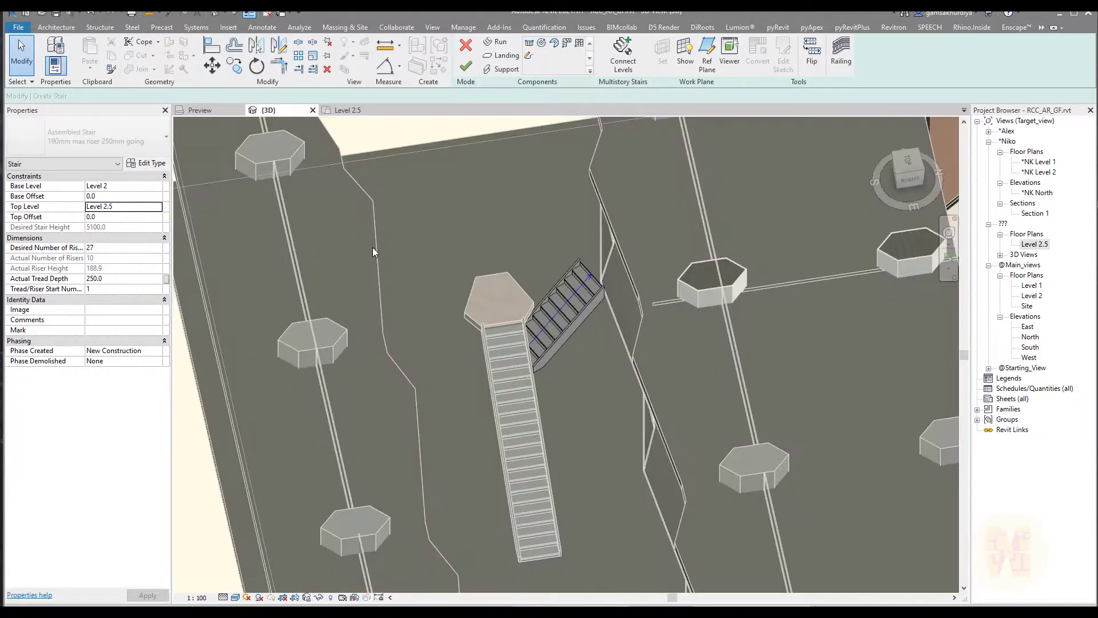
mouse_move(419, 324)
shift+middle_down()
mouse_move(528, 320)
mouse_move(540, 338)
shift+middle_up()
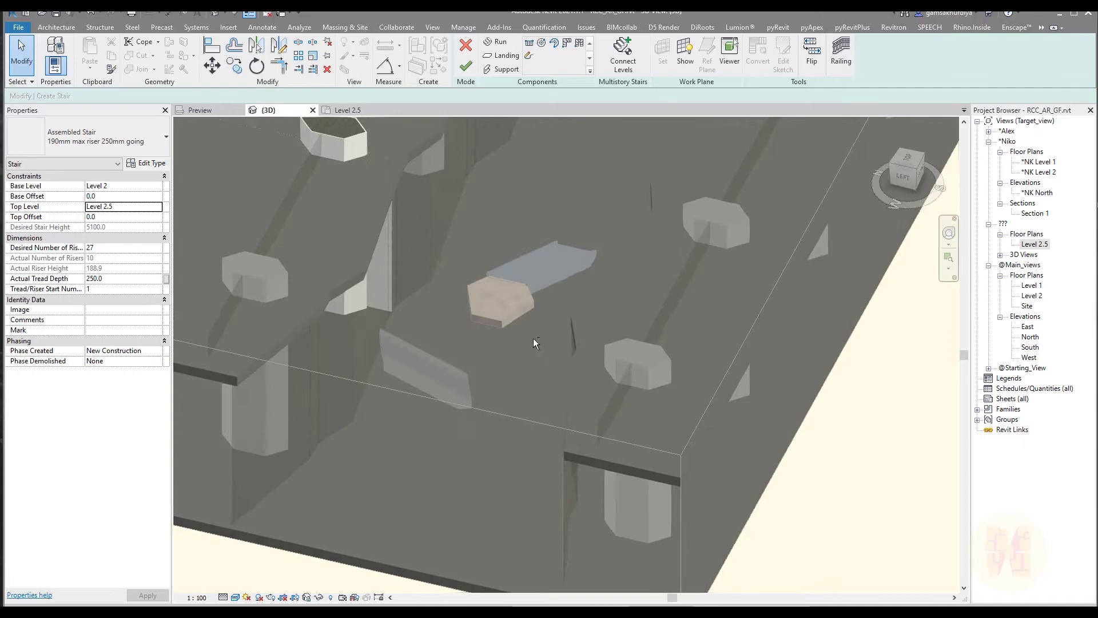
scroll(461, 354, up, 2)
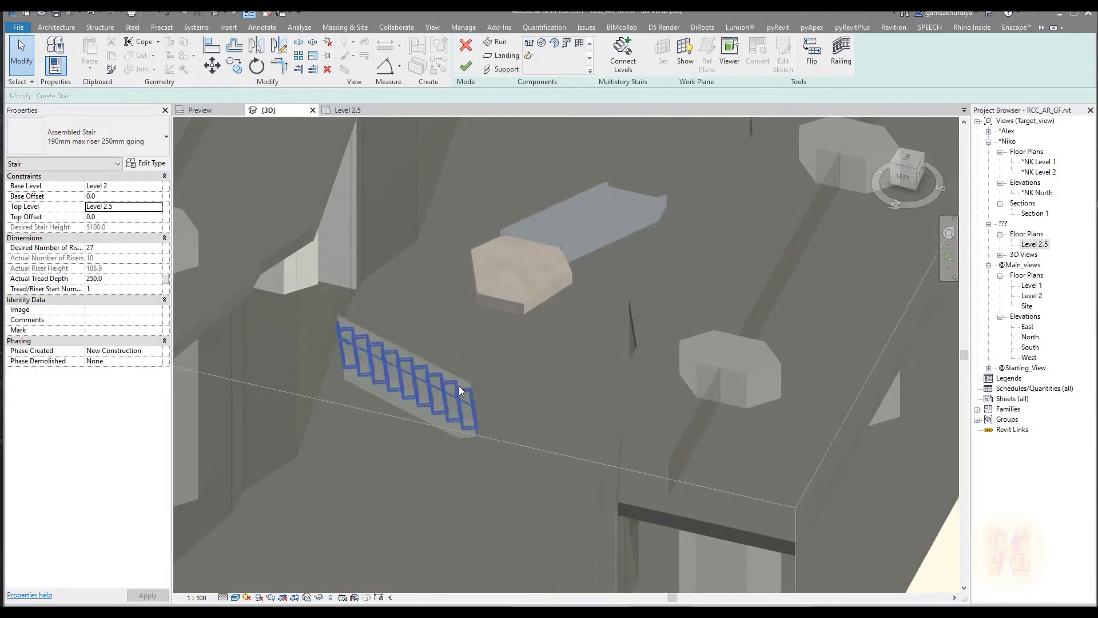
key(a)
key(l)
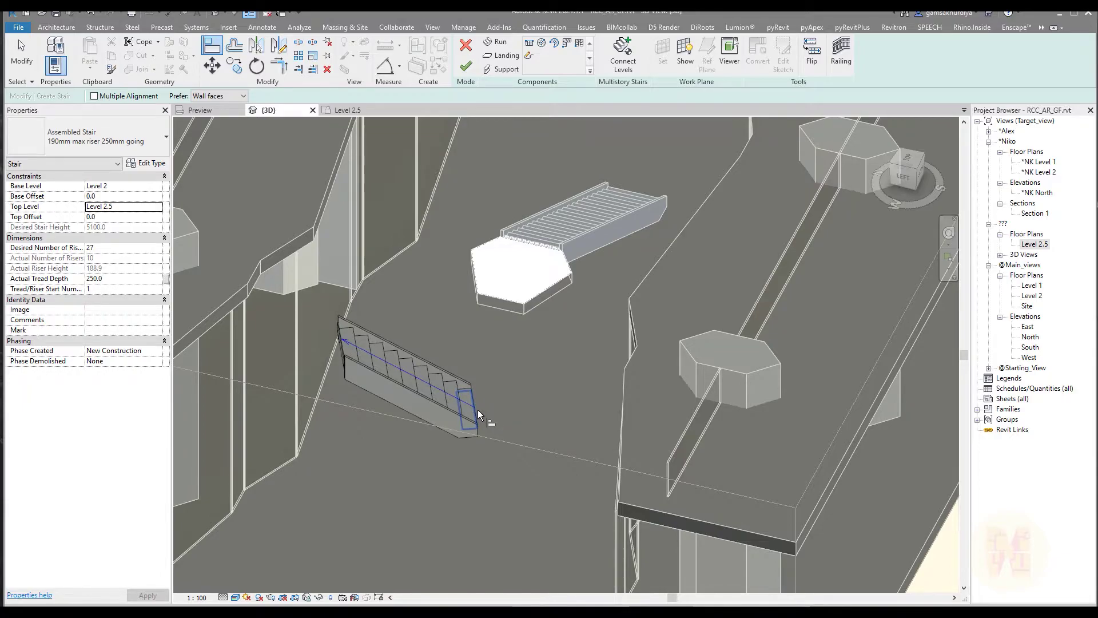
shift+middle_drag(503, 404, 459, 389)
key(Escape)
click(458, 388)
click(458, 386)
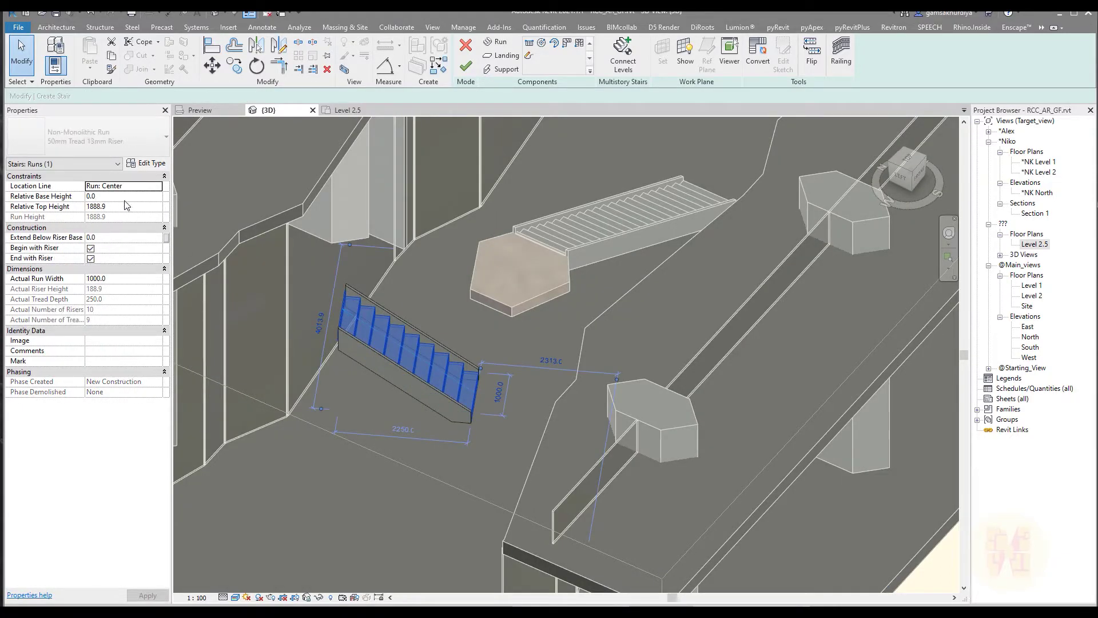
click(410, 259)
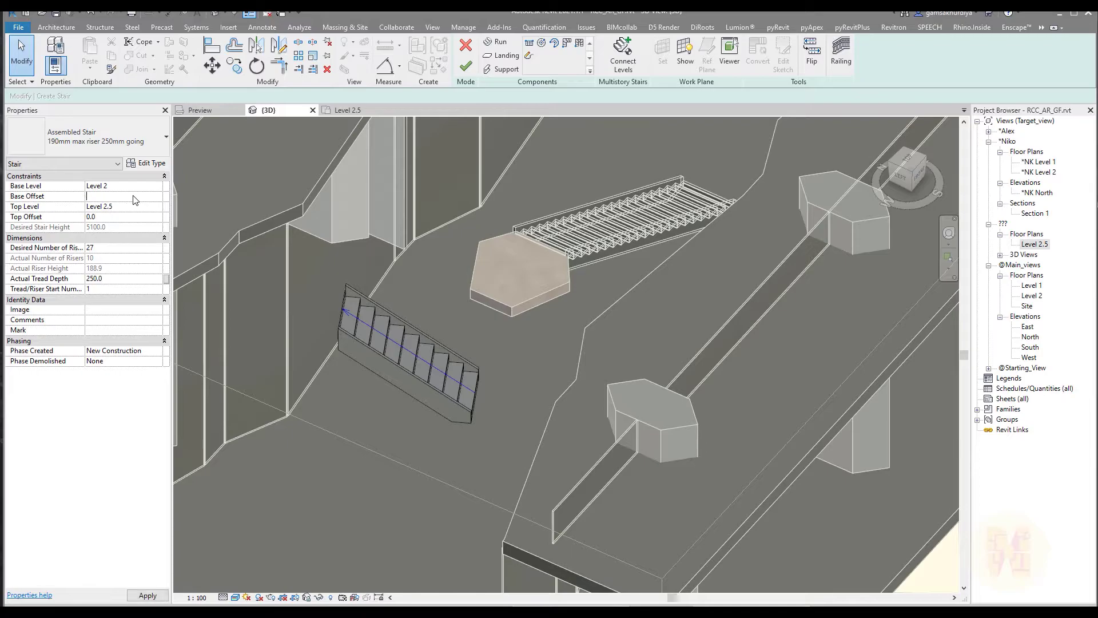
Set the new stair's base offset to 3000 above Level 2
shift+middle_drag(502, 327, 548, 259)
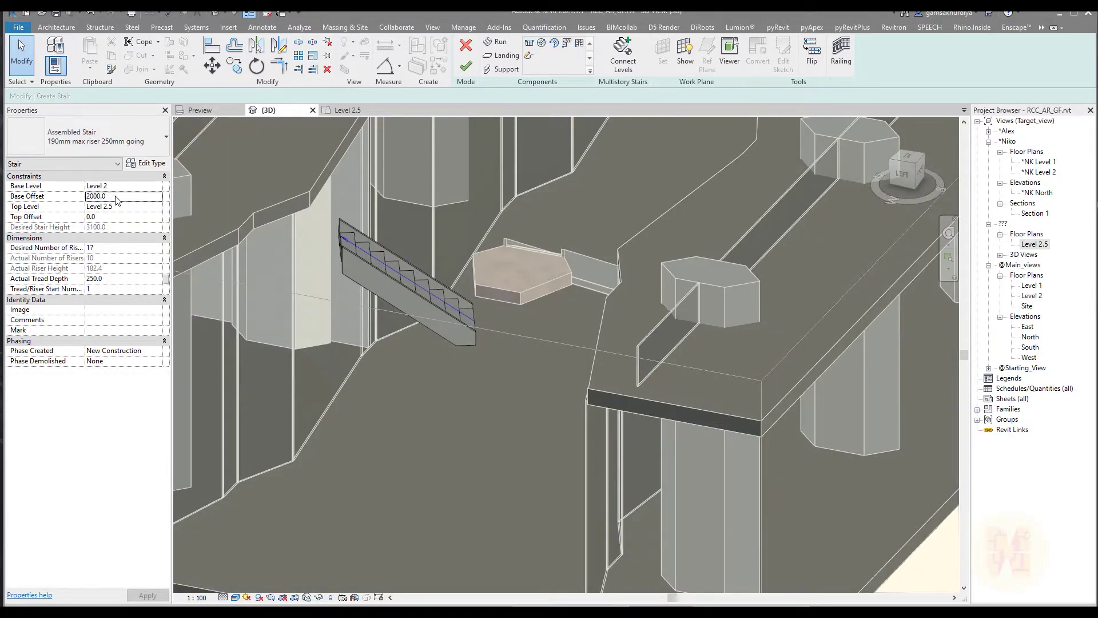
middle_drag(351, 213, 340, 274)
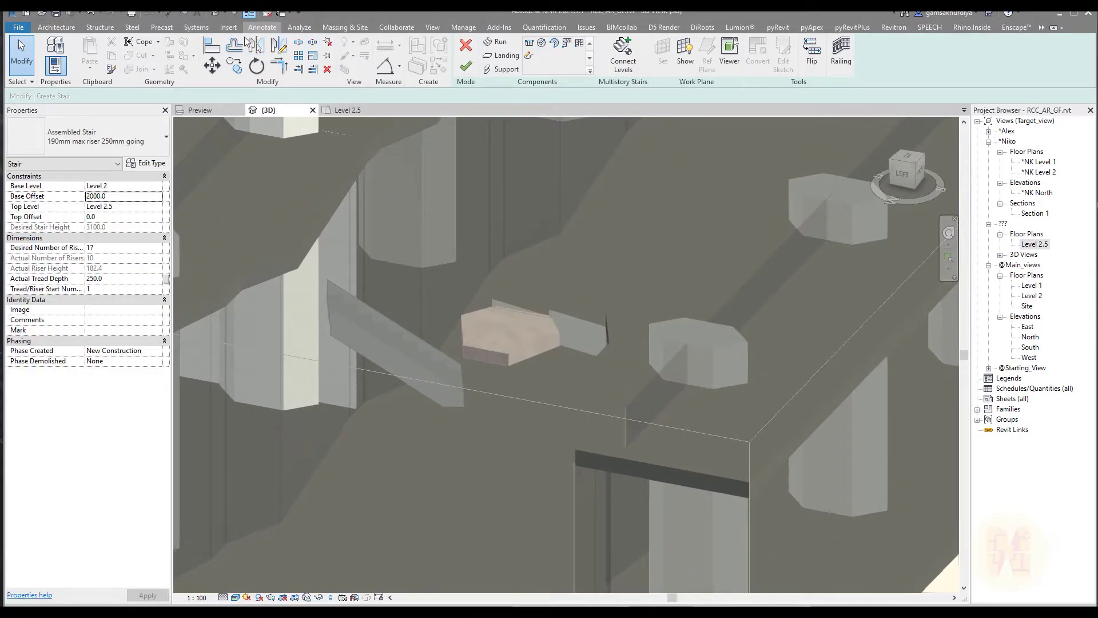
click(258, 28)
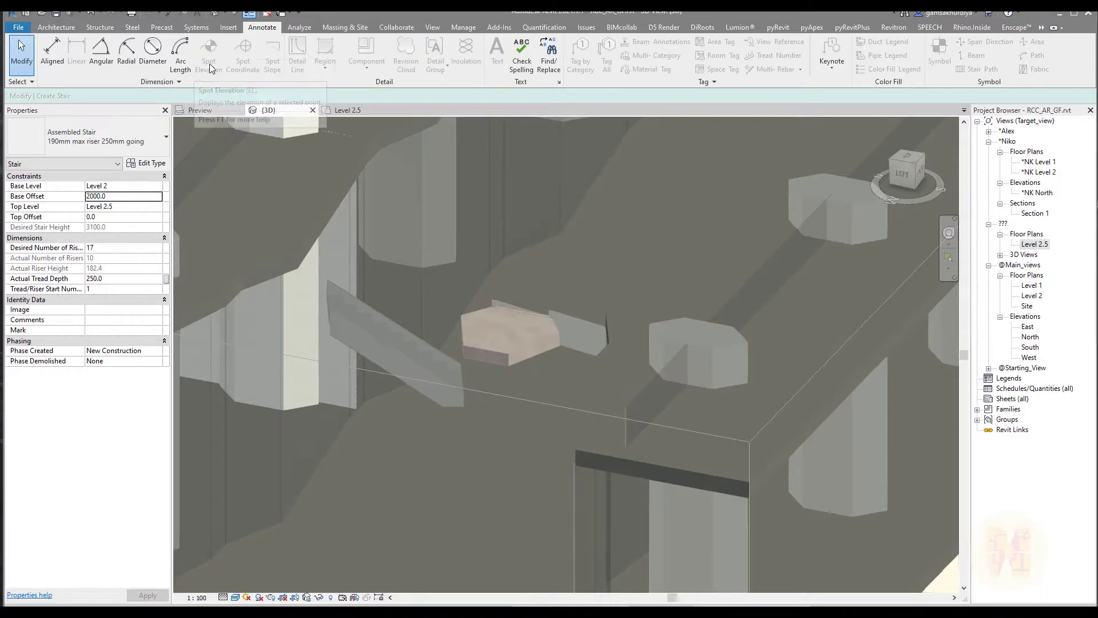
click(393, 331)
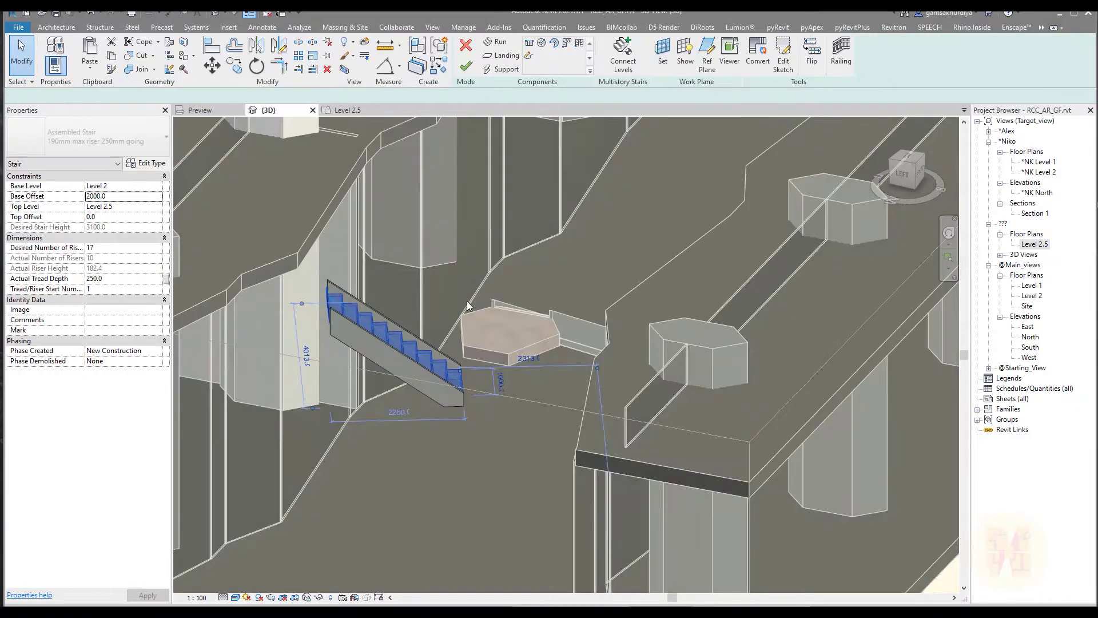
shift+middle_drag(467, 307, 455, 363)
key(Escape)
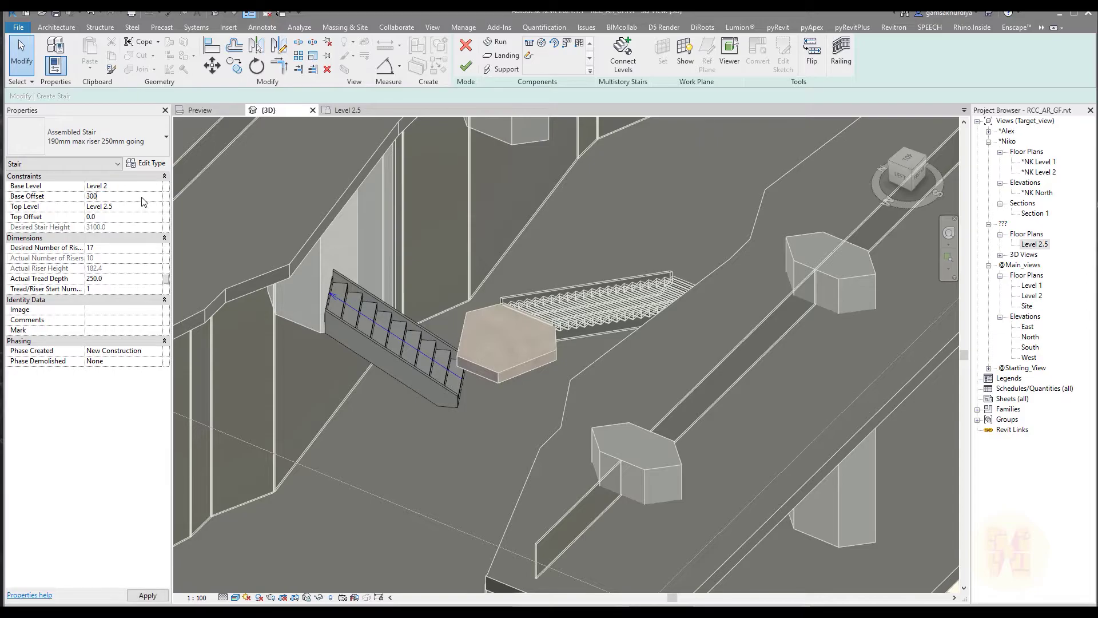
key(Return)
Check the raised run against the landing in 3D, then select it on the Level 2.5 plan
shift+middle_drag(294, 202, 196, 282)
scroll(353, 357, up, 4)
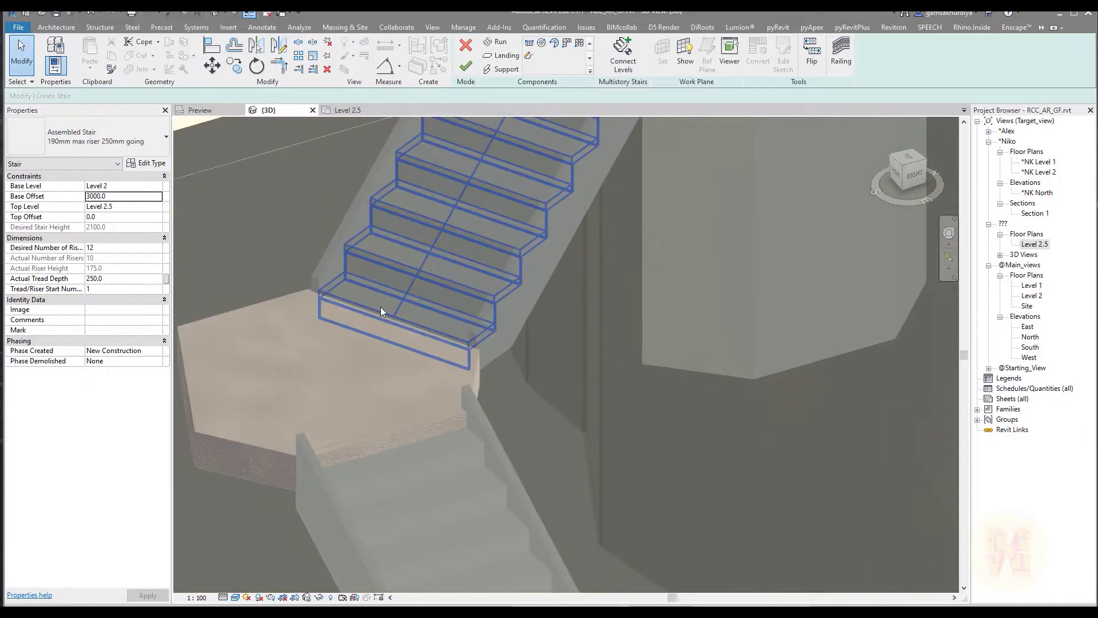
scroll(400, 330, down, 5)
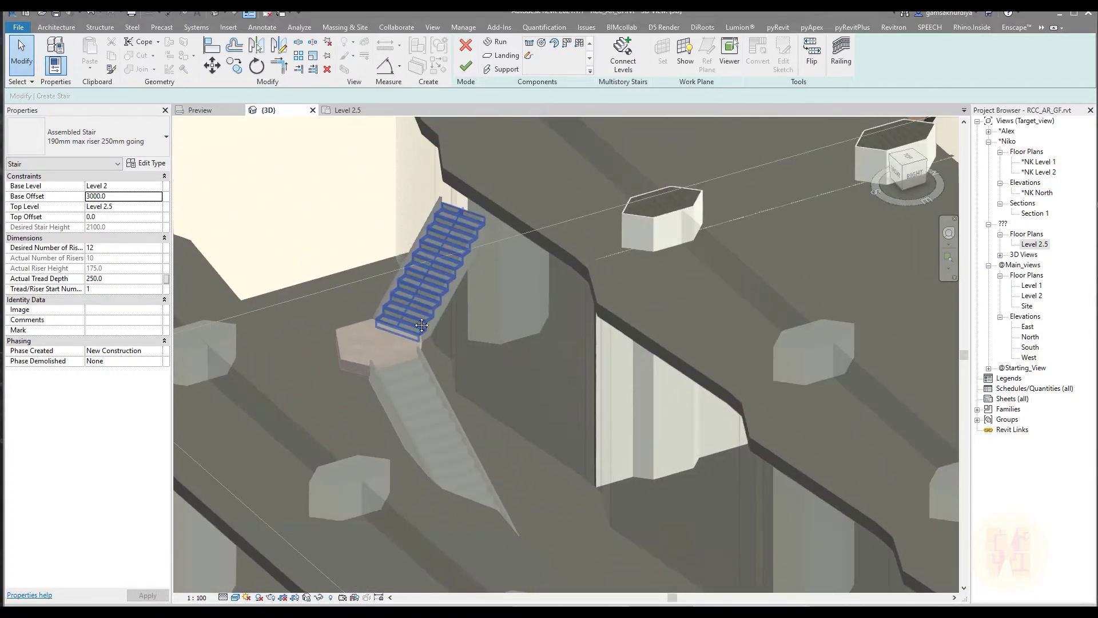
click(392, 297)
shift+middle_drag(393, 296, 334, 318)
scroll(336, 318, up, 5)
scroll(461, 352, down, 2)
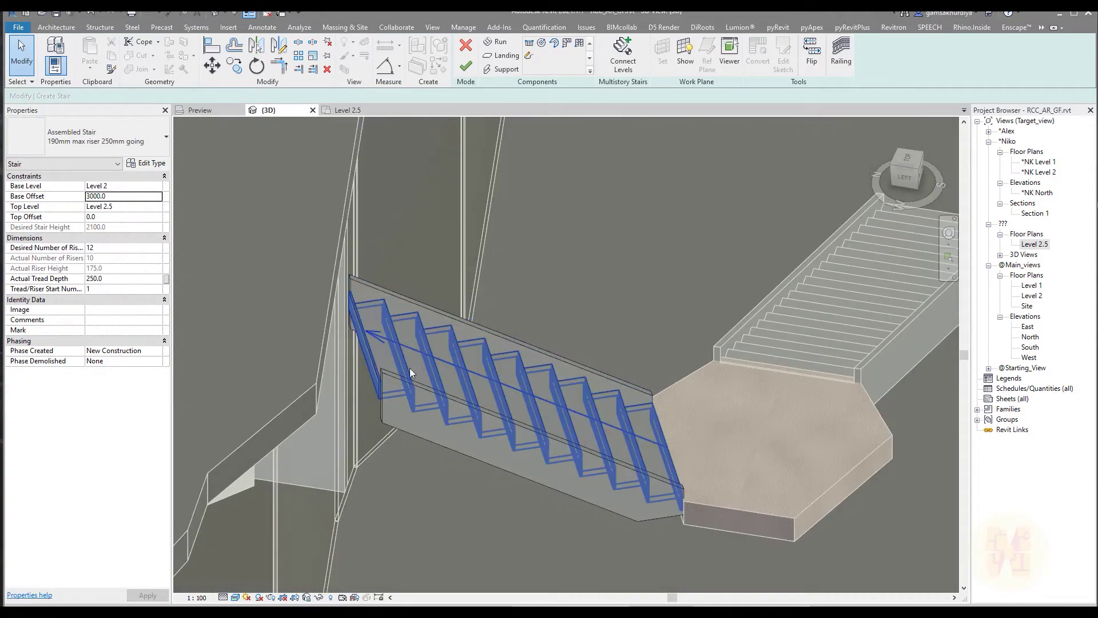
shift+middle_drag(480, 372, 580, 373)
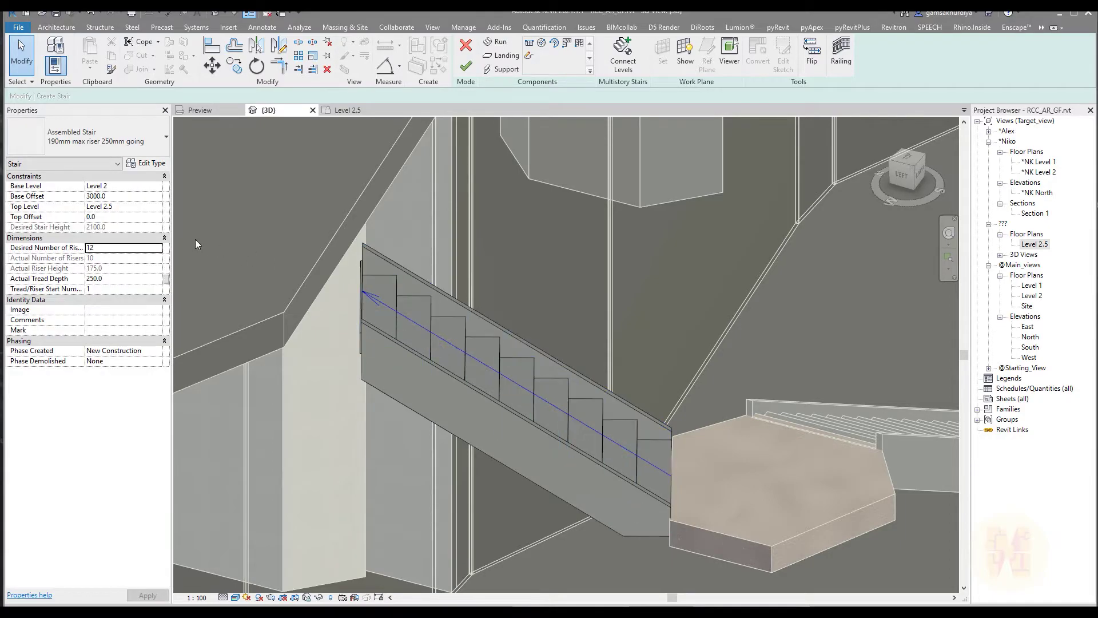
click(352, 112)
click(425, 231)
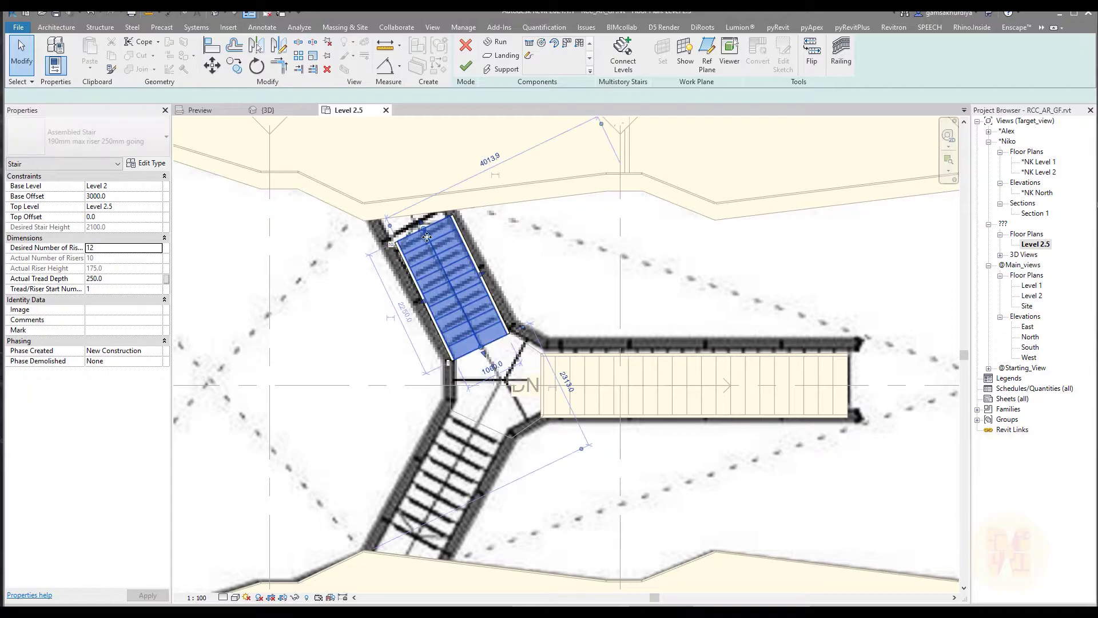
Pull the upper run's top end upward to lengthen it
scroll(421, 220, up, 2)
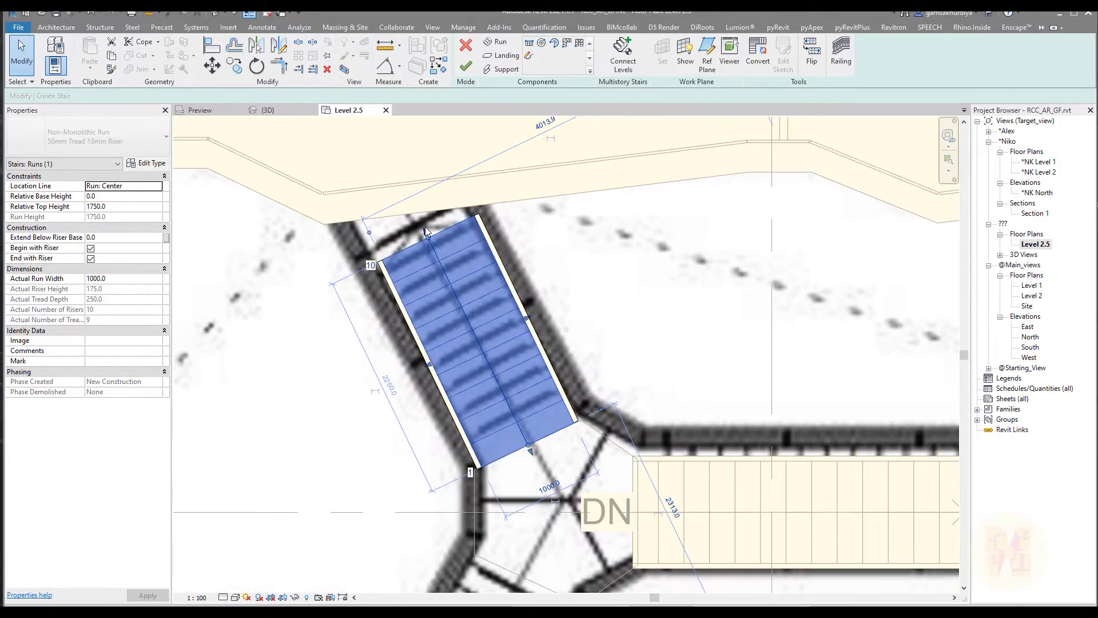
drag(426, 232, 407, 194)
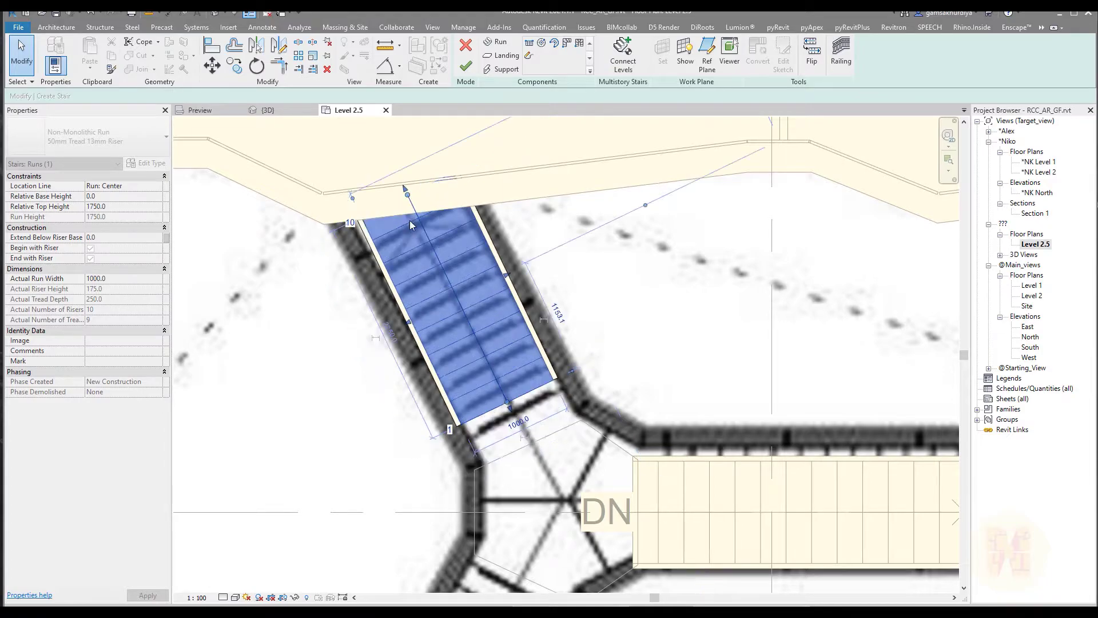
click(269, 110)
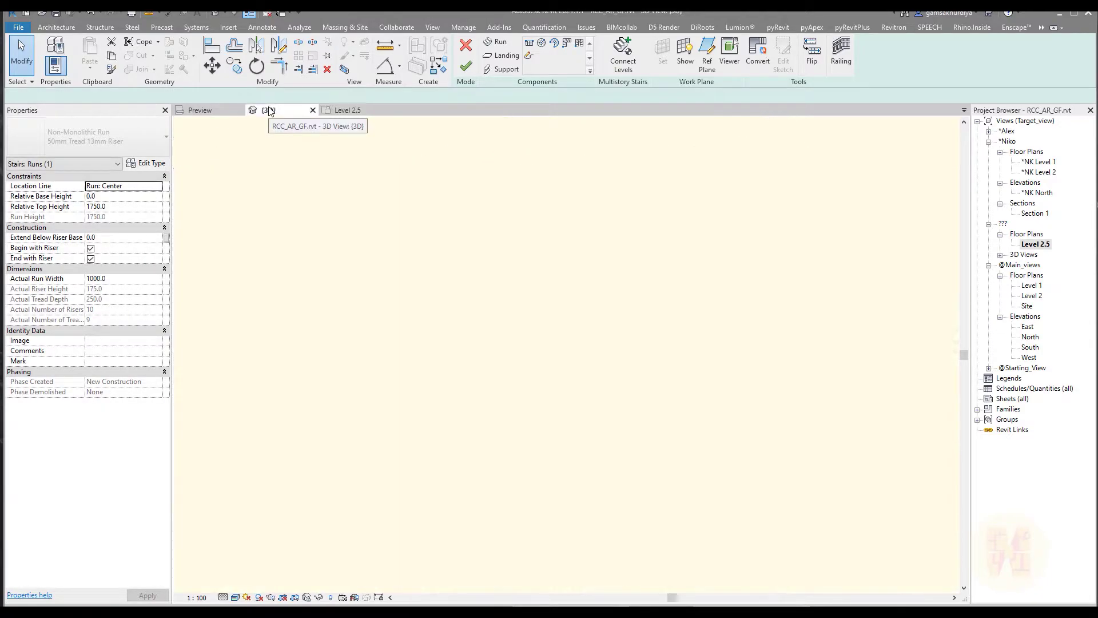
click(382, 166)
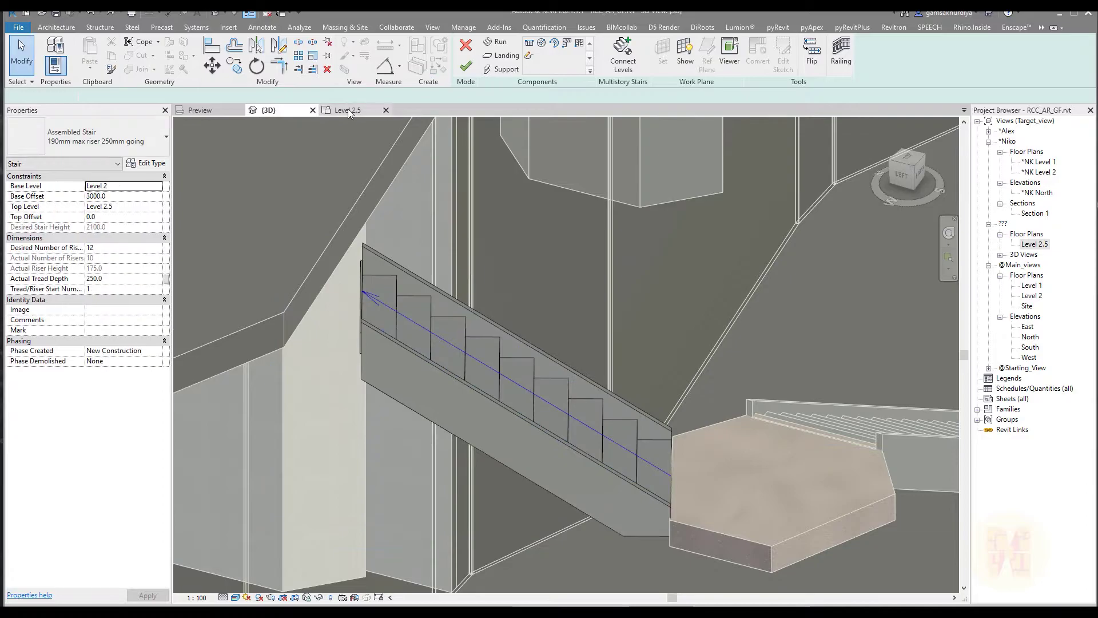
click(347, 109)
Extend the upper-left run to 12 risers so it meets the Level 2.5 floor edge
click(430, 264)
drag(430, 238, 413, 212)
key(Escape)
key(Escape)
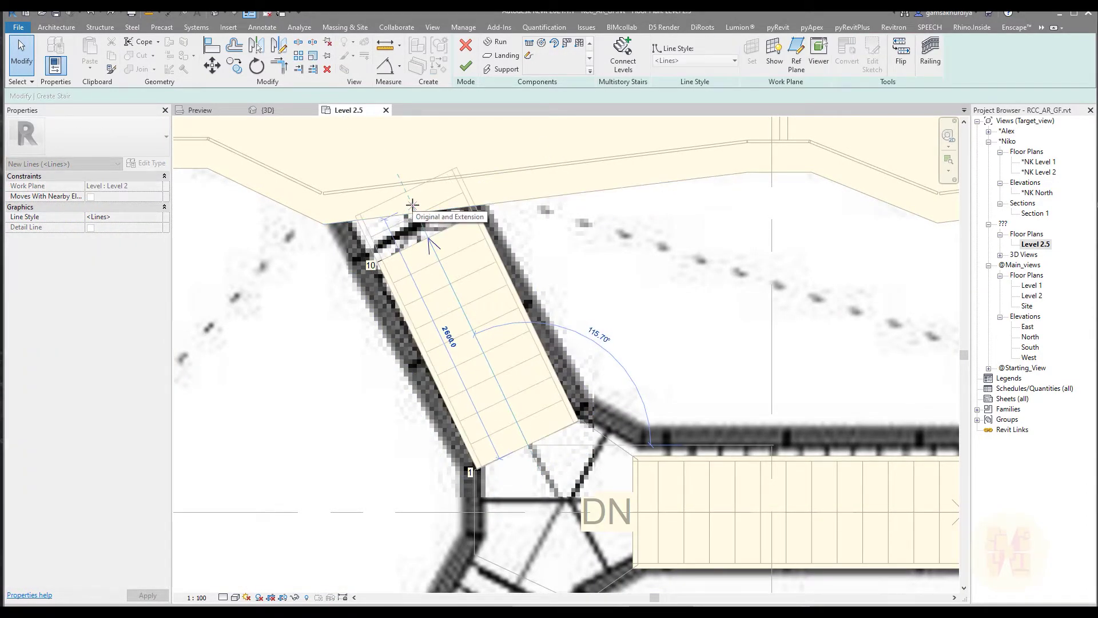
click(414, 213)
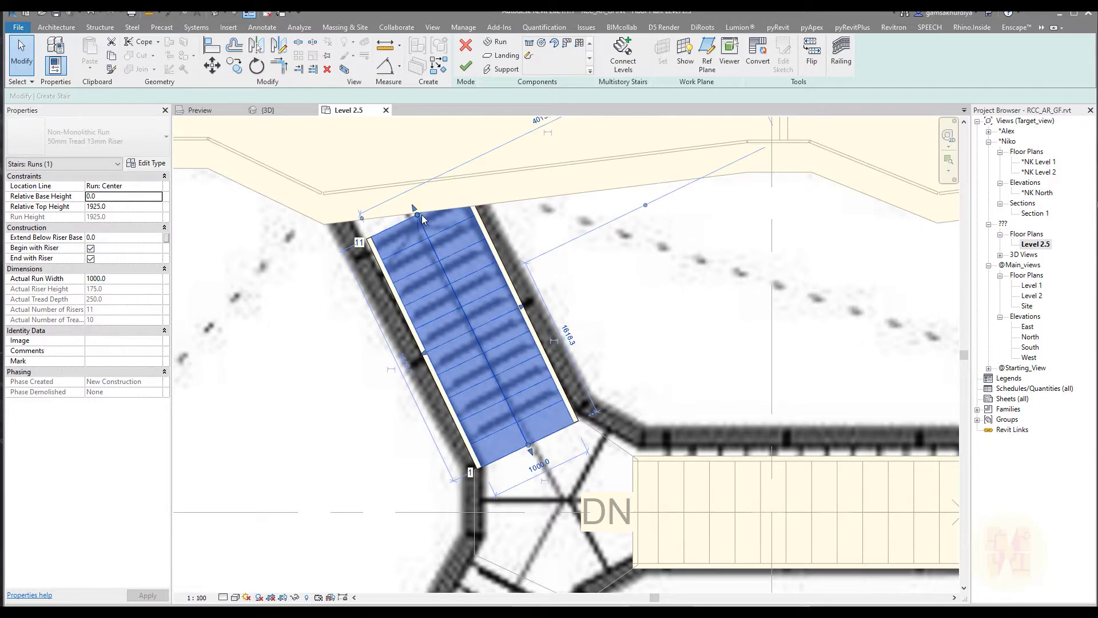
key(l)
key(i)
click(530, 445)
drag(405, 184, 407, 184)
key(Escape)
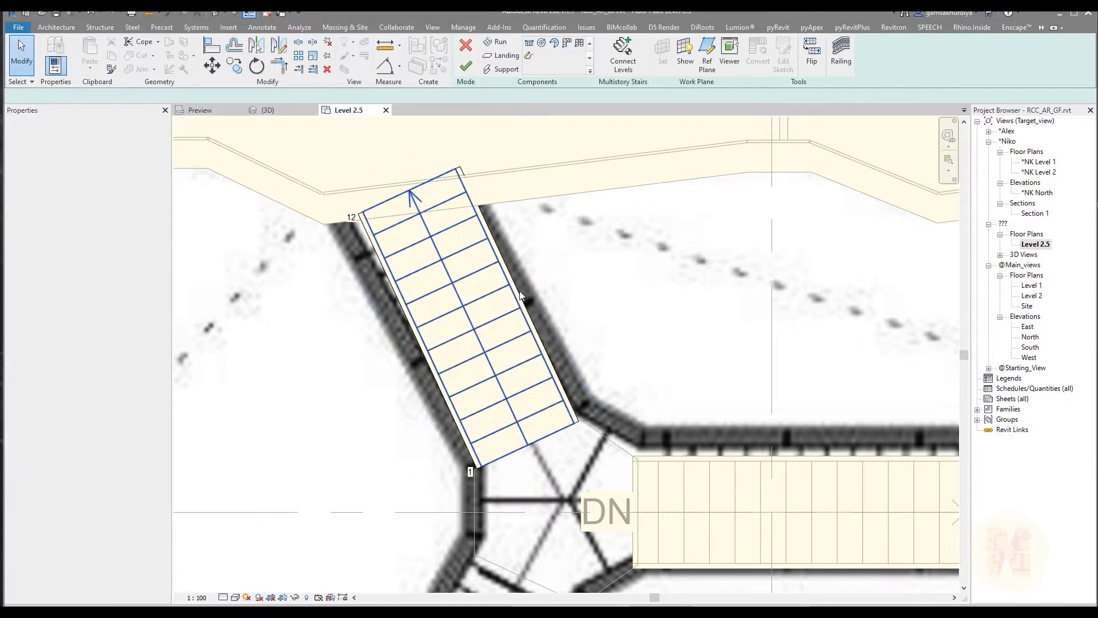
Inspect the lengthened stair in 3D and return to the Level 2.5 plan
click(280, 110)
shift+middle_drag(379, 284, 324, 187)
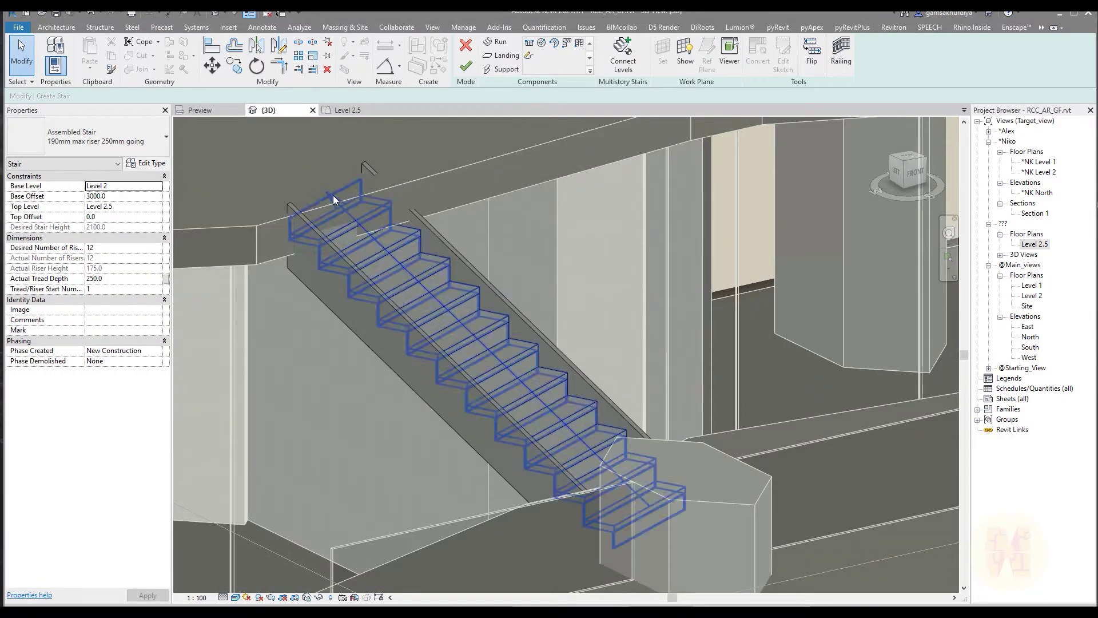
scroll(500, 177, down, 3)
shift+middle_drag(495, 214, 454, 319)
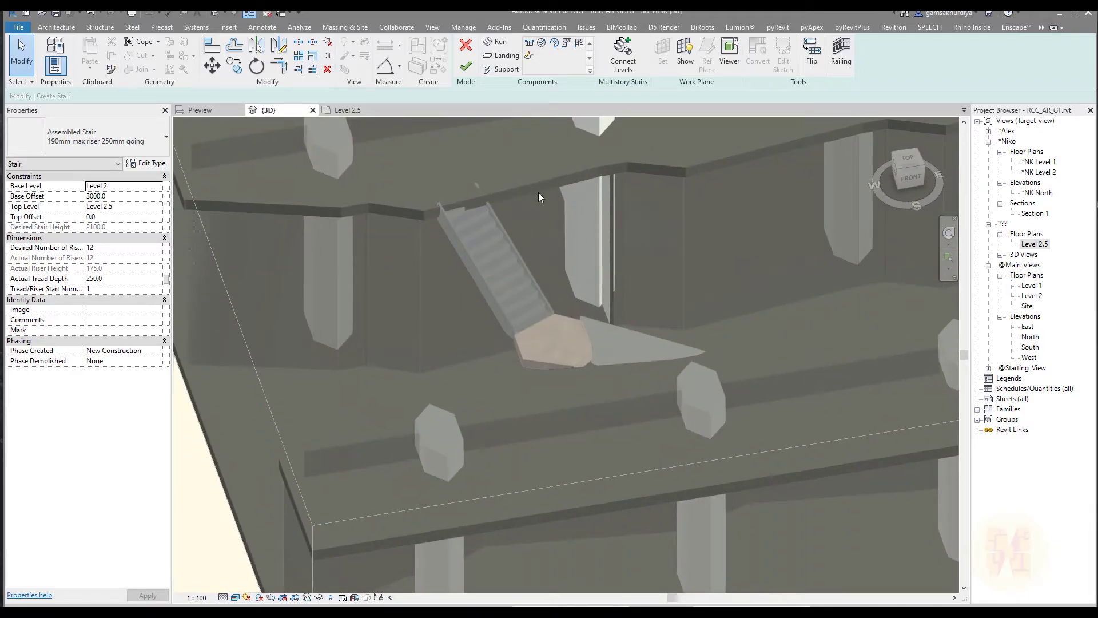
click(338, 109)
scroll(511, 335, down, 3)
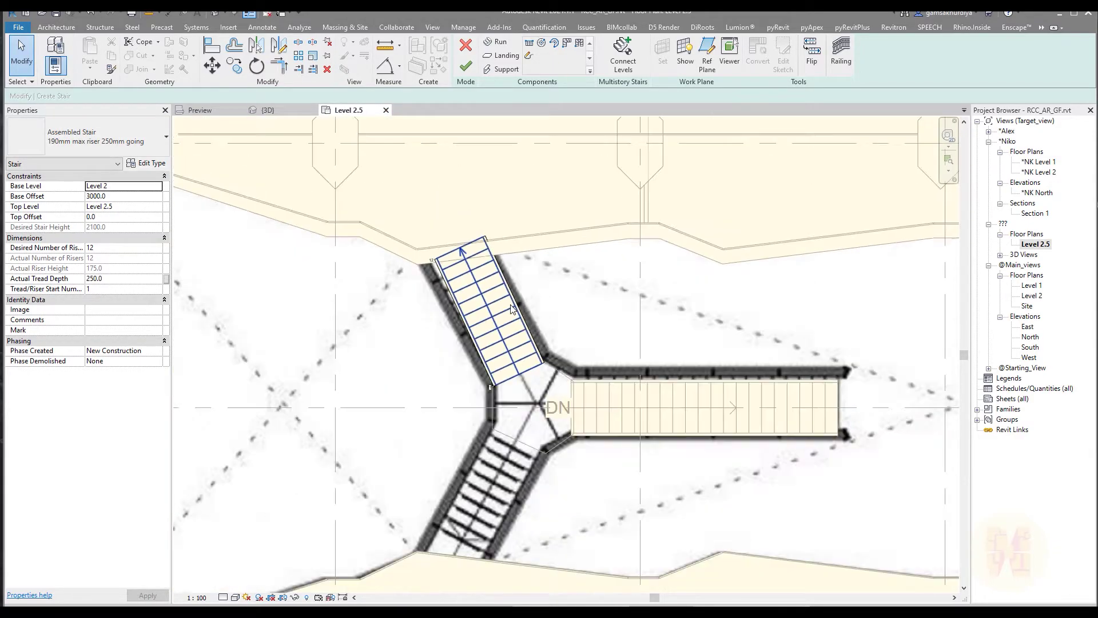
Mirror-copy the 12-riser run into the lower-left arm below the landing and finish the stair edit
click(511, 335)
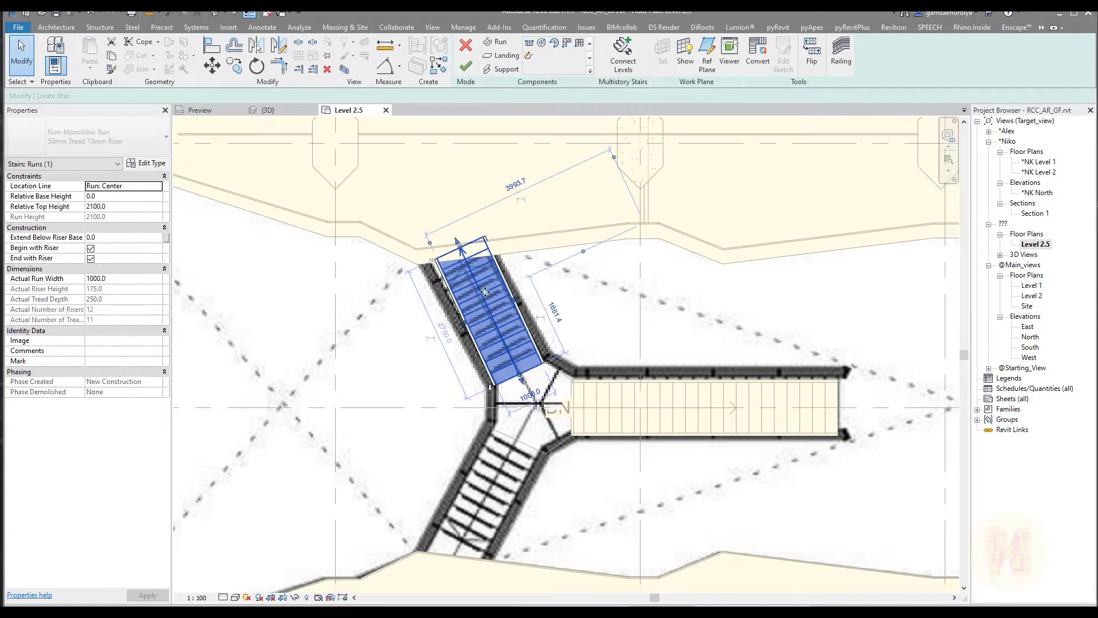
click(257, 46)
click(631, 408)
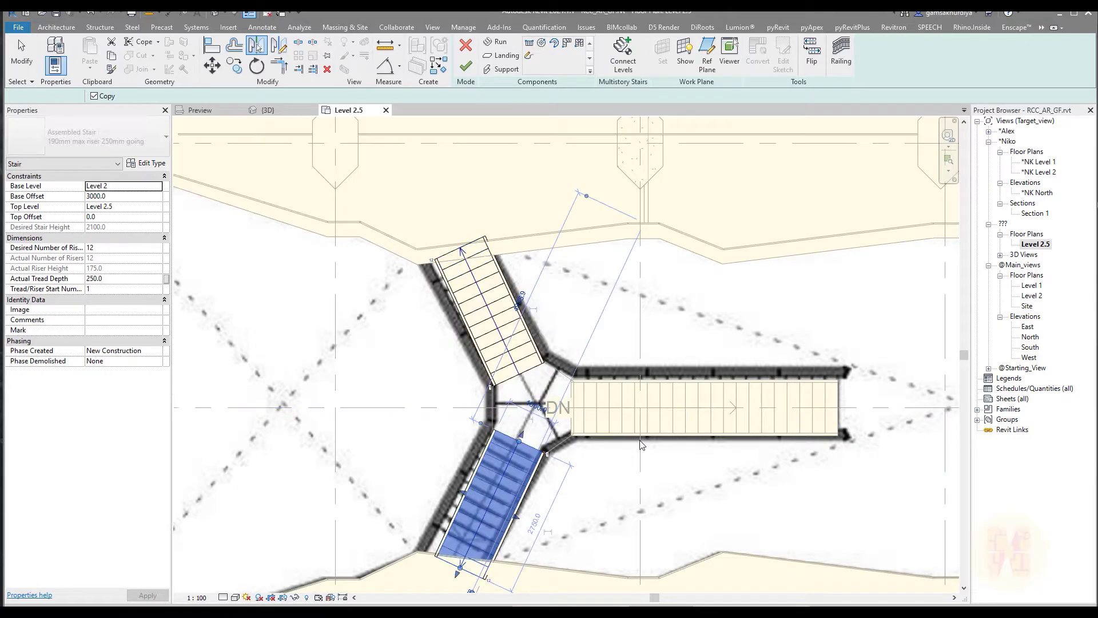
key(Escape)
key(Escape)
middle_drag(617, 474, 551, 416)
click(466, 66)
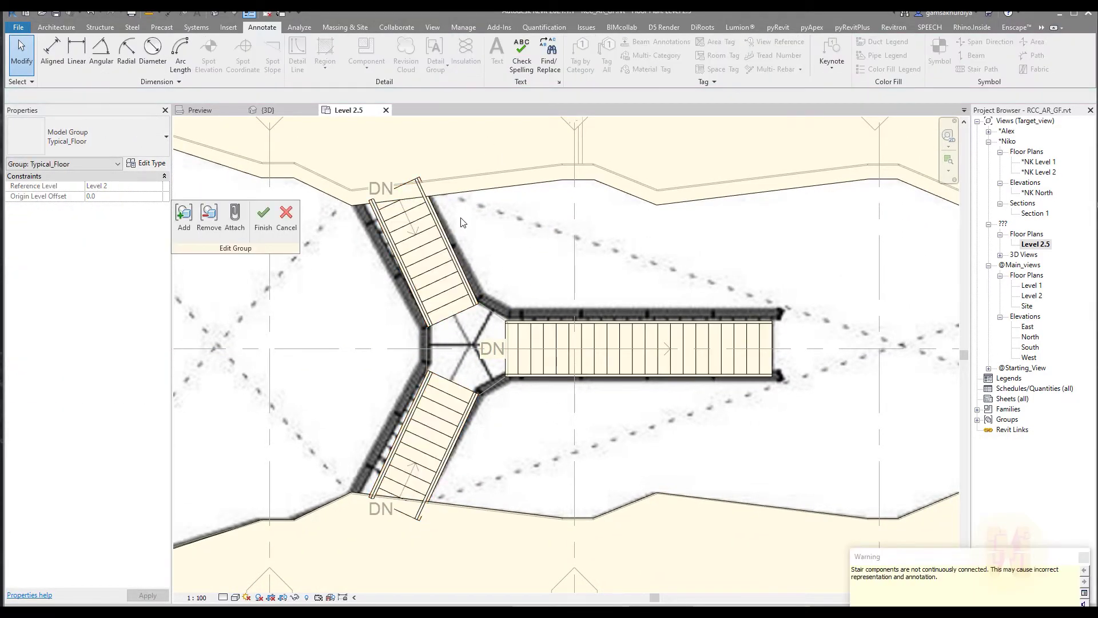
Edit the Level 2.5 floor boundary and pick the top, right and left stair edges into it
click(456, 194)
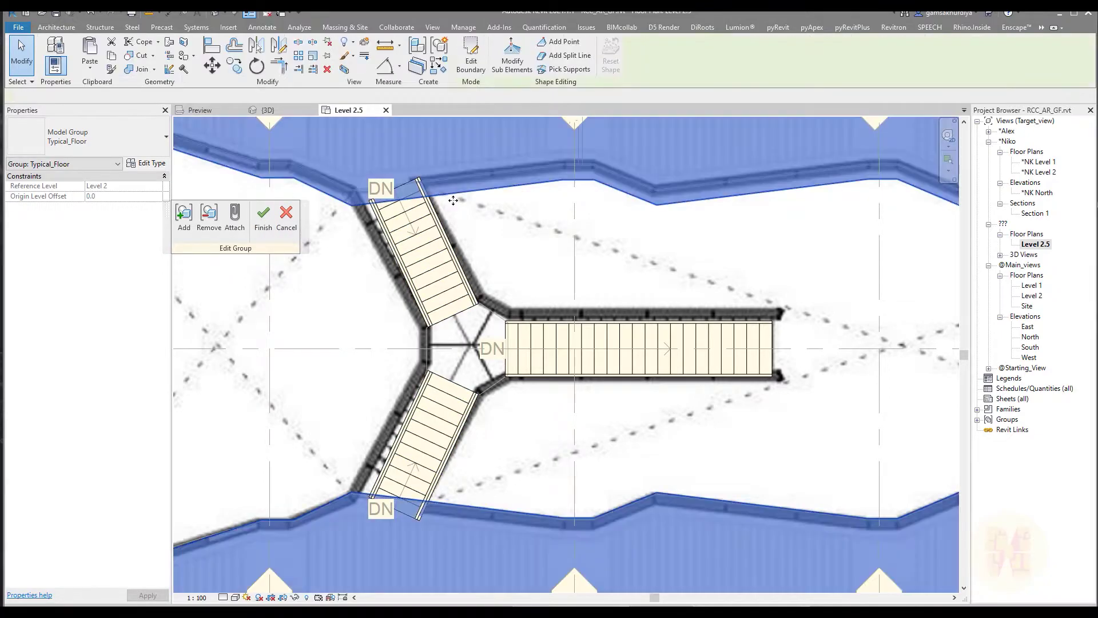
middle_drag(460, 214, 503, 257)
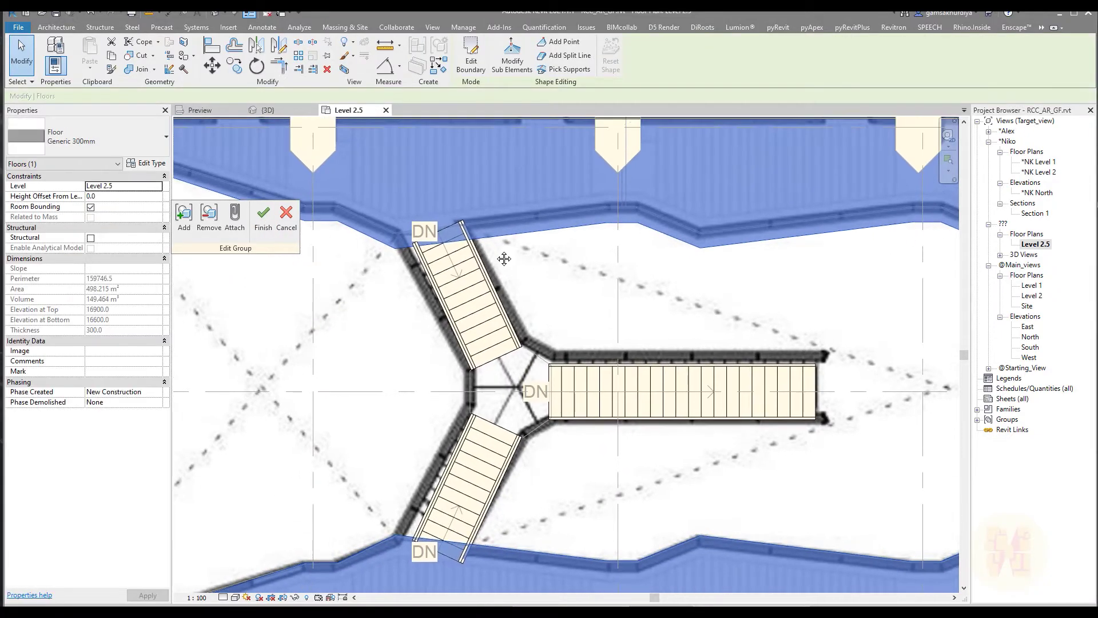
click(471, 57)
scroll(435, 216, up, 3)
scroll(436, 216, up, 3)
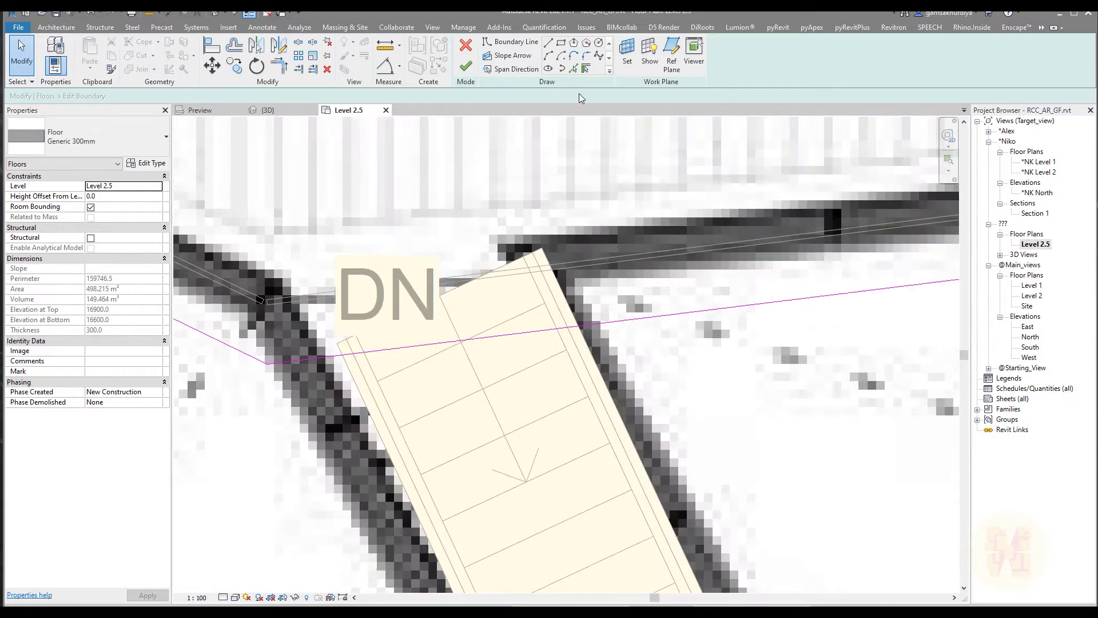
click(572, 69)
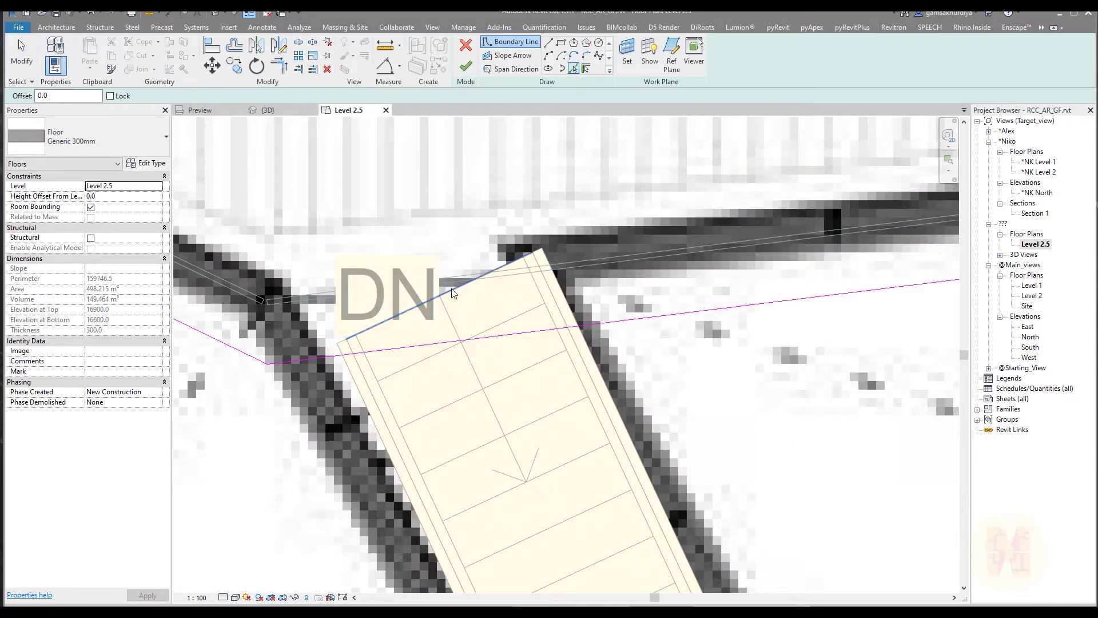
click(453, 294)
click(551, 295)
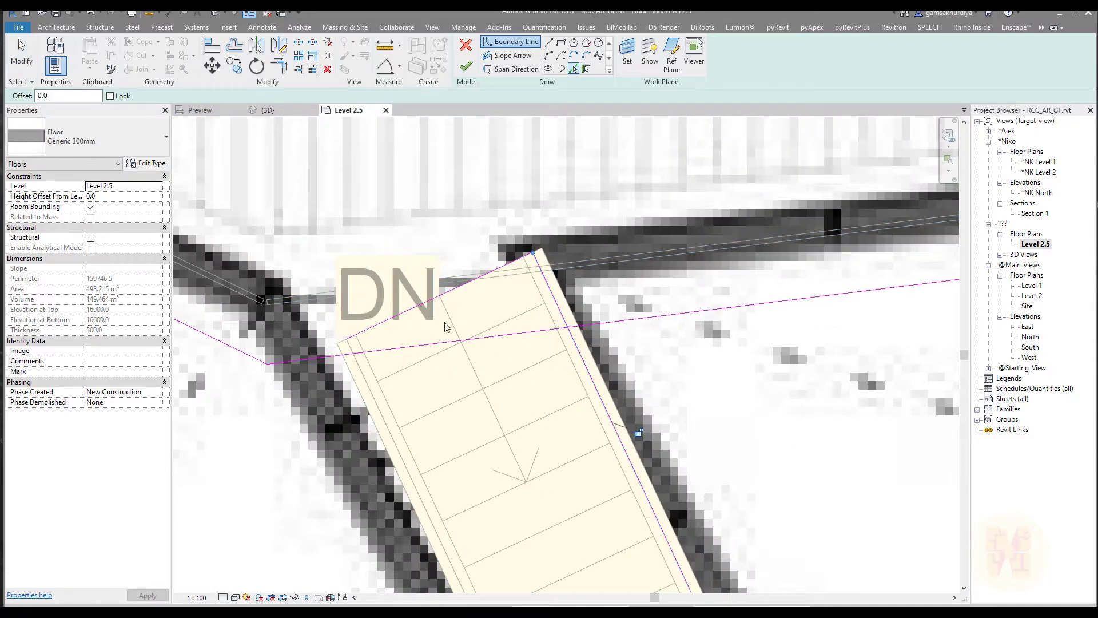
click(359, 354)
key(Escape)
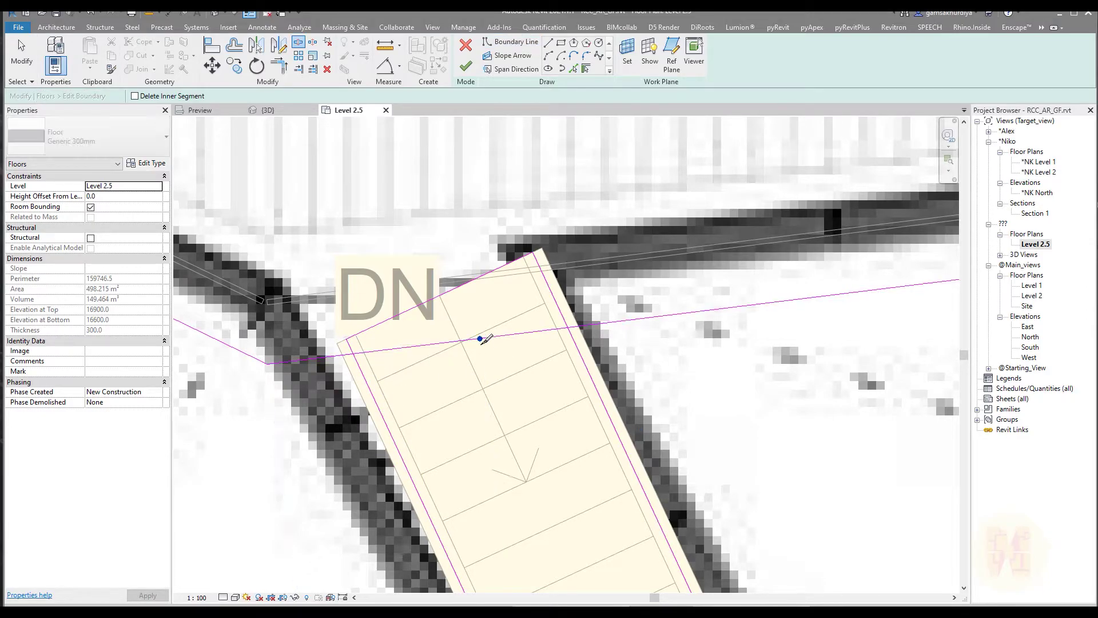
Trim the left and right stair edges to corners with the floor outline using TR
key(t)
key(r)
click(329, 358)
click(350, 346)
click(547, 283)
click(613, 342)
scroll(610, 314, down, 5)
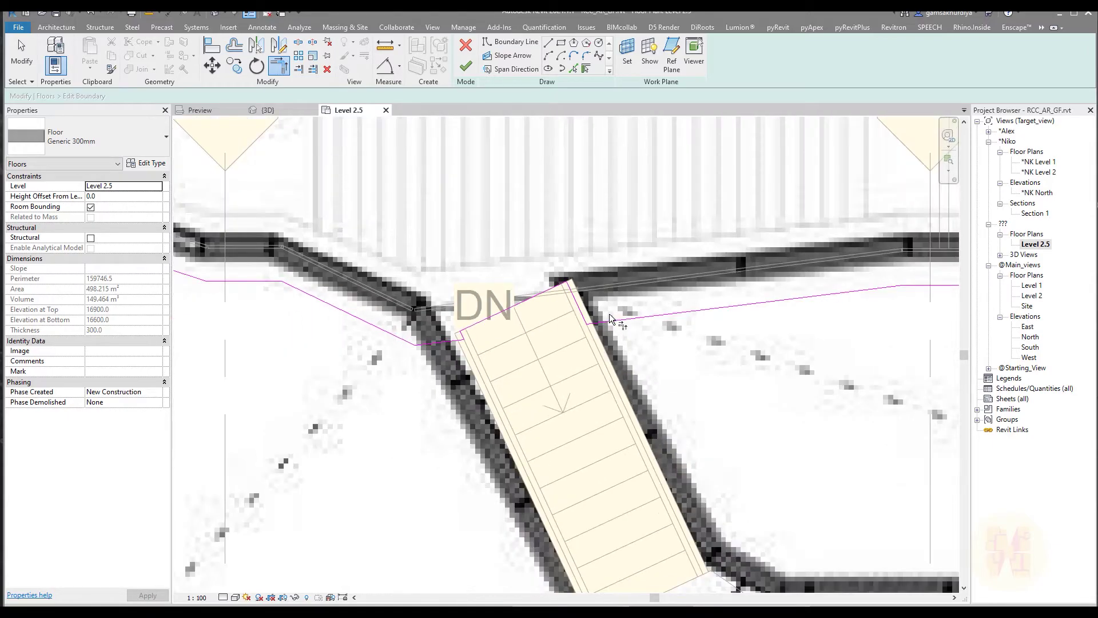
scroll(471, 393, up, 4)
key(Escape)
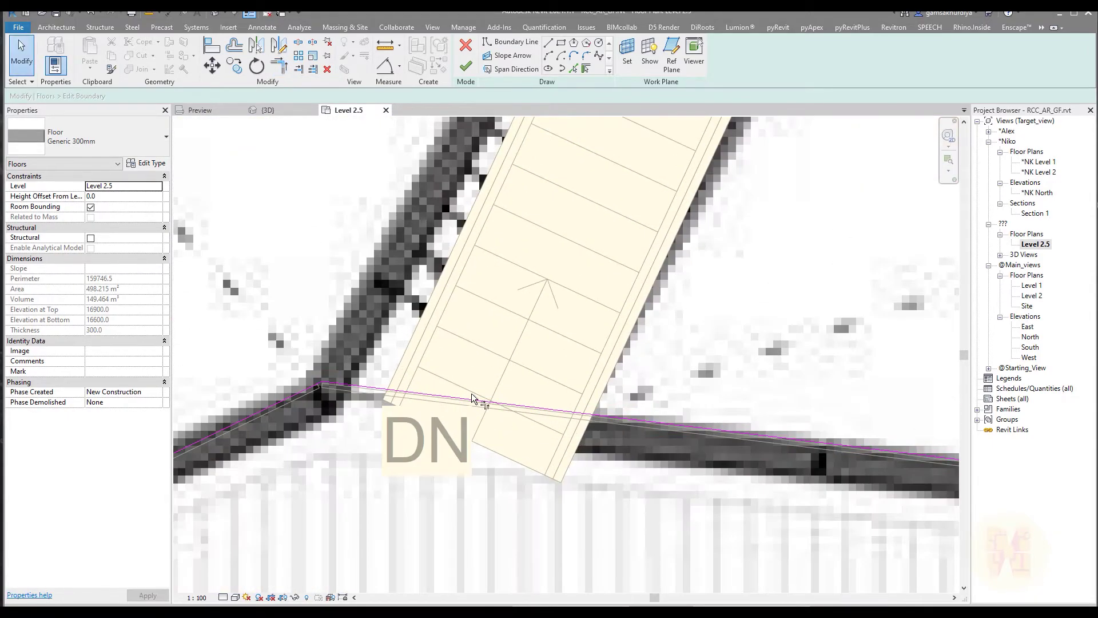
Add the lower run's right, bottom and left edges to the floor boundary
key(s)
key(l)
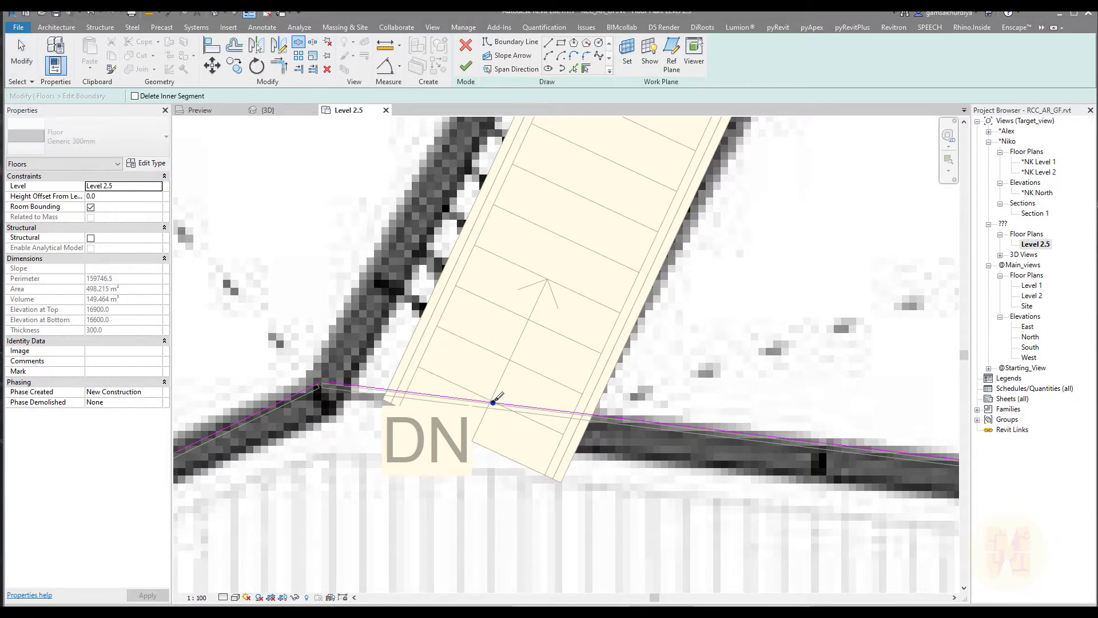
key(Escape)
scroll(486, 355, down, 1)
middle_drag(509, 398, 492, 329)
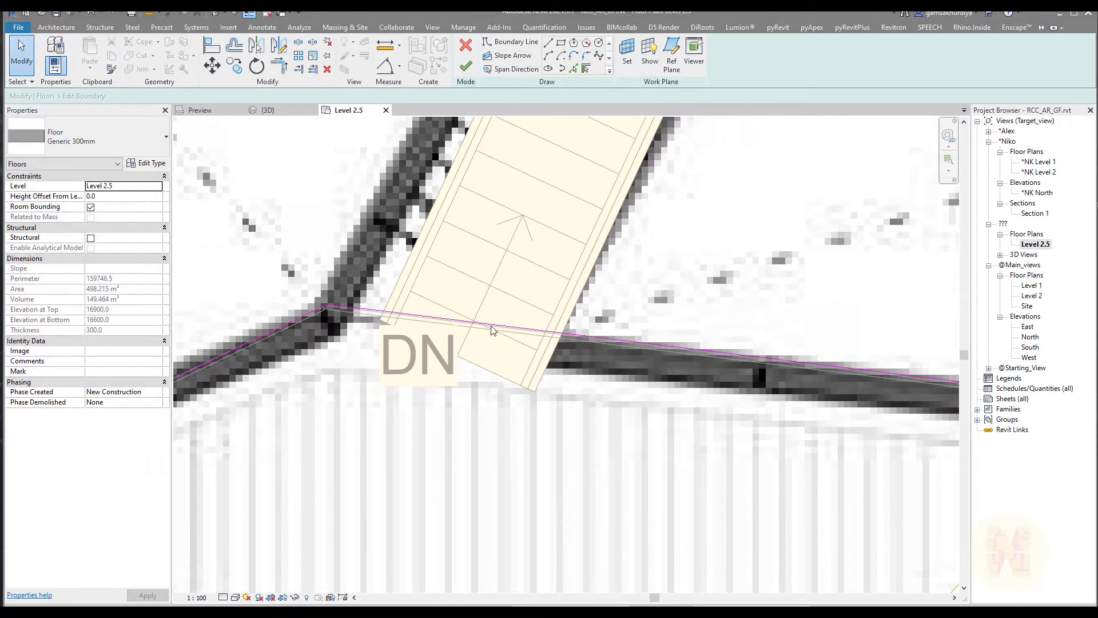
scroll(505, 314, up, 2)
click(574, 69)
click(607, 268)
click(503, 392)
click(366, 302)
Trim the lower run's left and right edges to corners with the outline
key(Escape)
key(t)
key(r)
click(337, 312)
click(355, 318)
click(606, 339)
key(Escape)
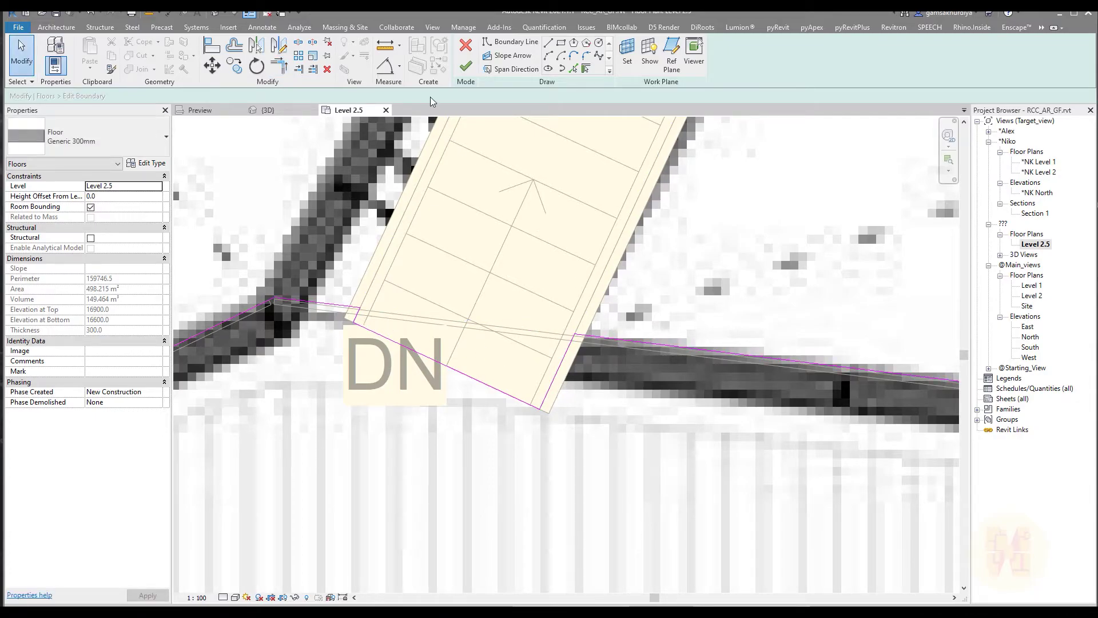
Finish the floor edit, choose Don't attach for walls, and deselect the floor
click(464, 71)
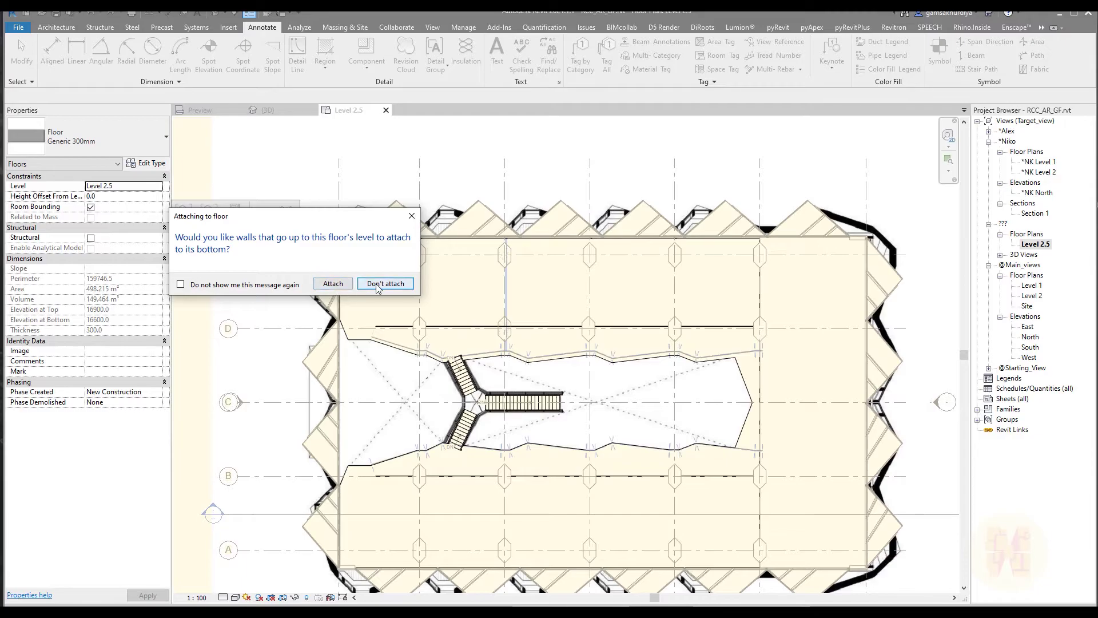
click(376, 285)
click(528, 272)
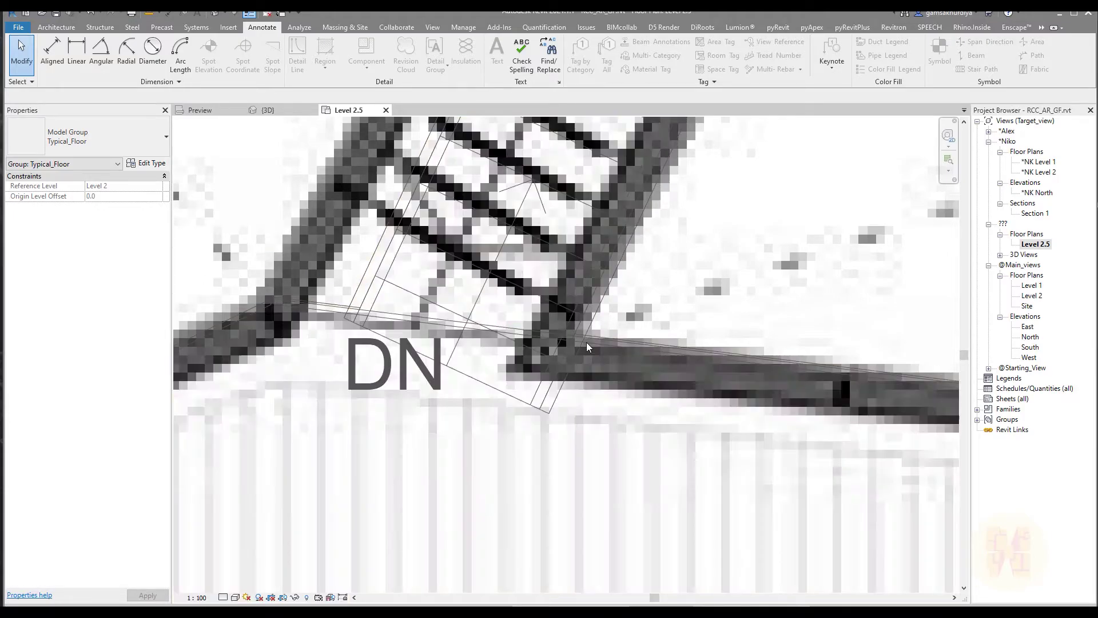
Dismiss the stair connection warning and orbit the {3D} view toward the stairs
click(592, 354)
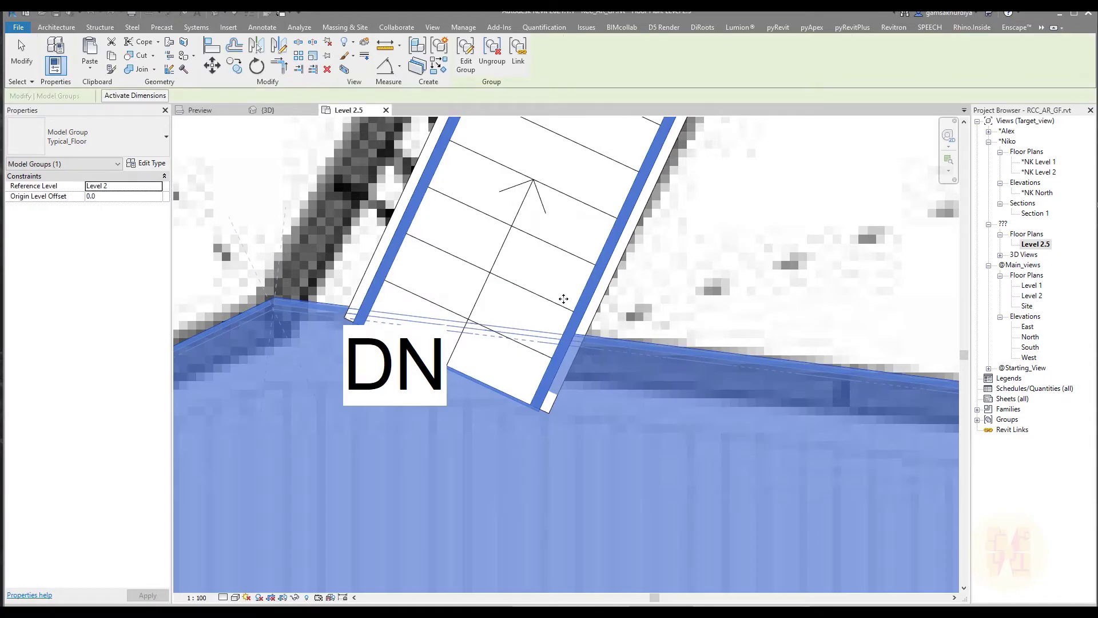
key(Escape)
click(286, 110)
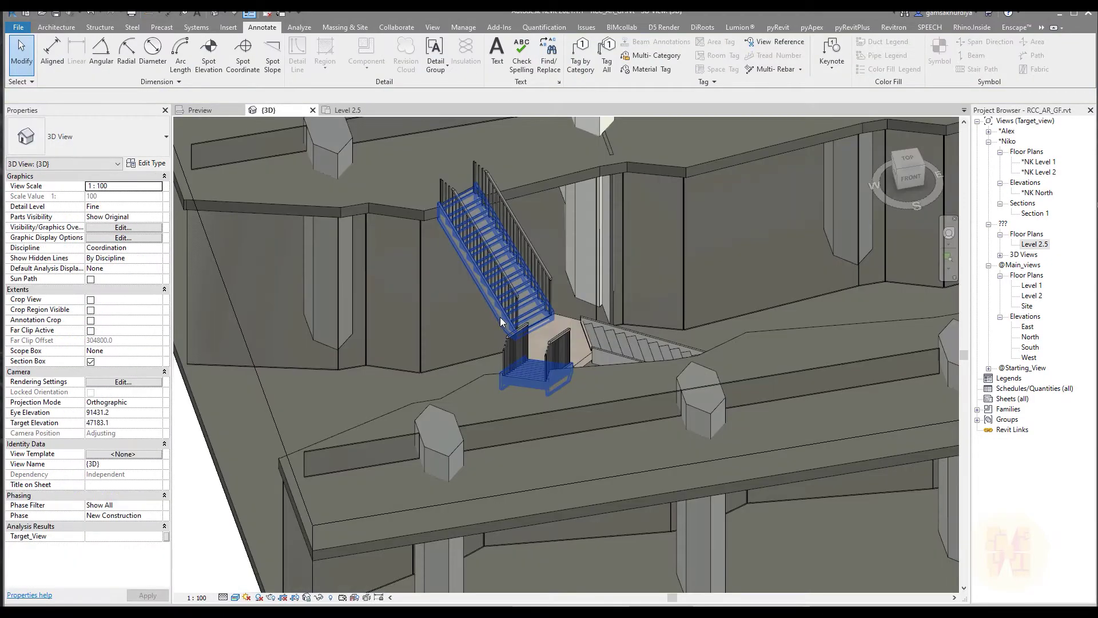
scroll(500, 317, up, 4)
shift+middle_drag(552, 383, 536, 244)
scroll(535, 246, down, 4)
middle_drag(645, 344, 516, 476)
Stretch the 3D section box so it includes the full tower
click(867, 262)
shift+middle_drag(867, 262, 803, 365)
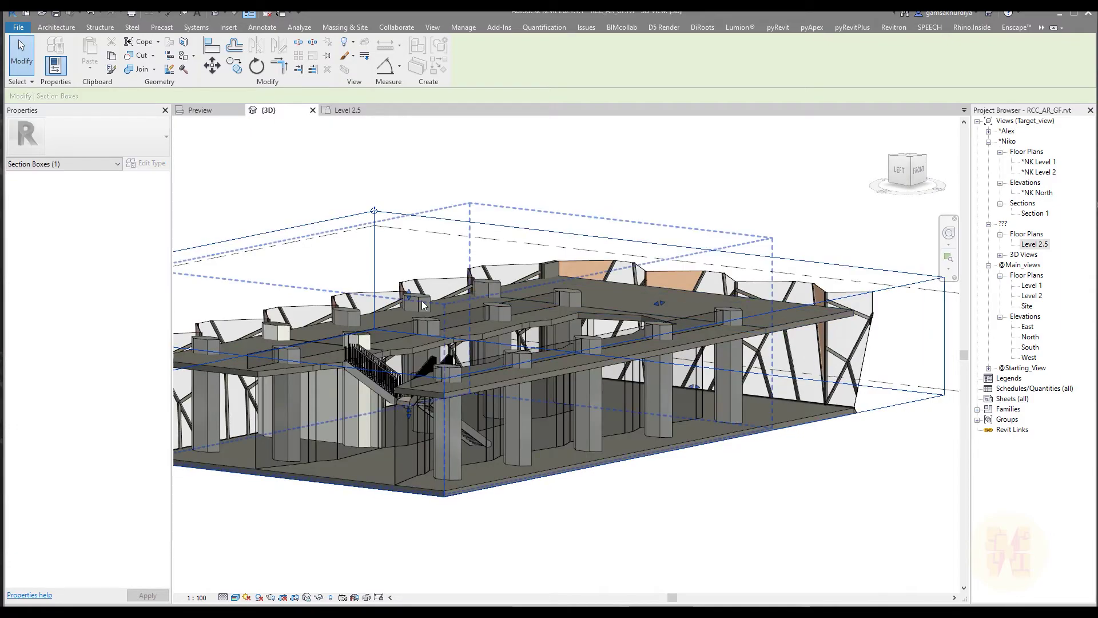
drag(410, 293, 533, 246)
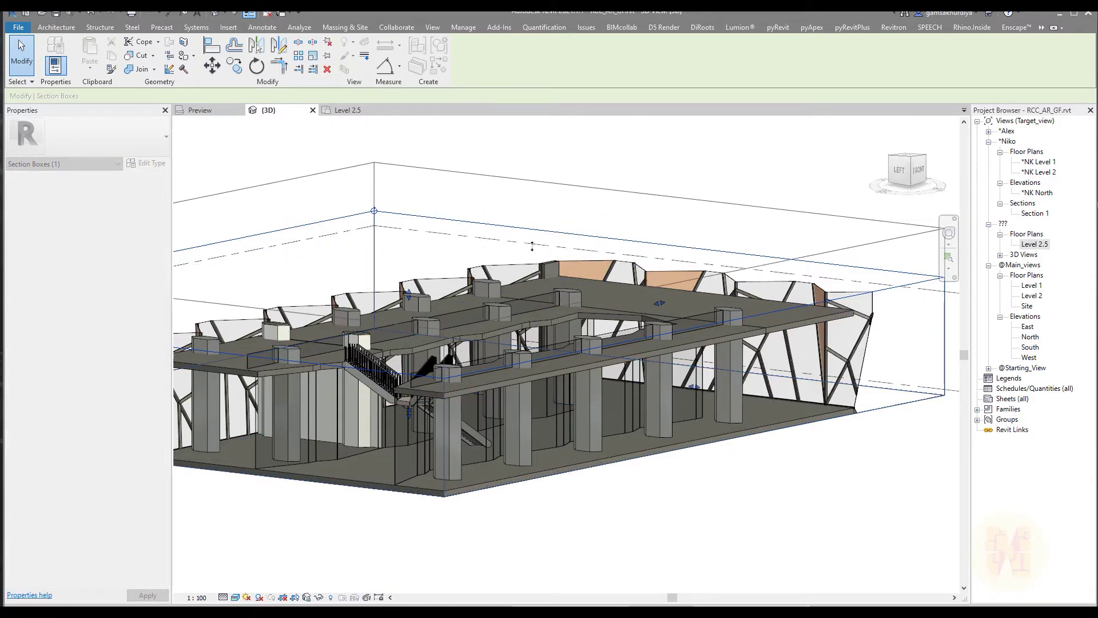
scroll(533, 246, down, 2)
middle_drag(532, 246, 534, 496)
drag(533, 496, 505, 231)
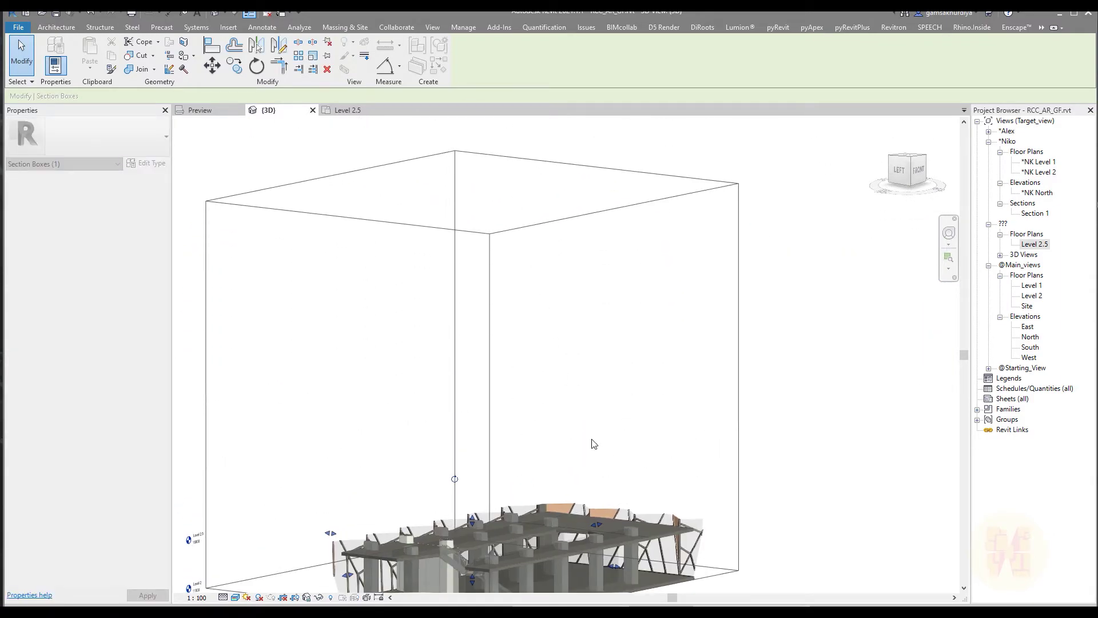
middle_drag(458, 492, 451, 366)
shift+middle_drag(451, 366, 557, 445)
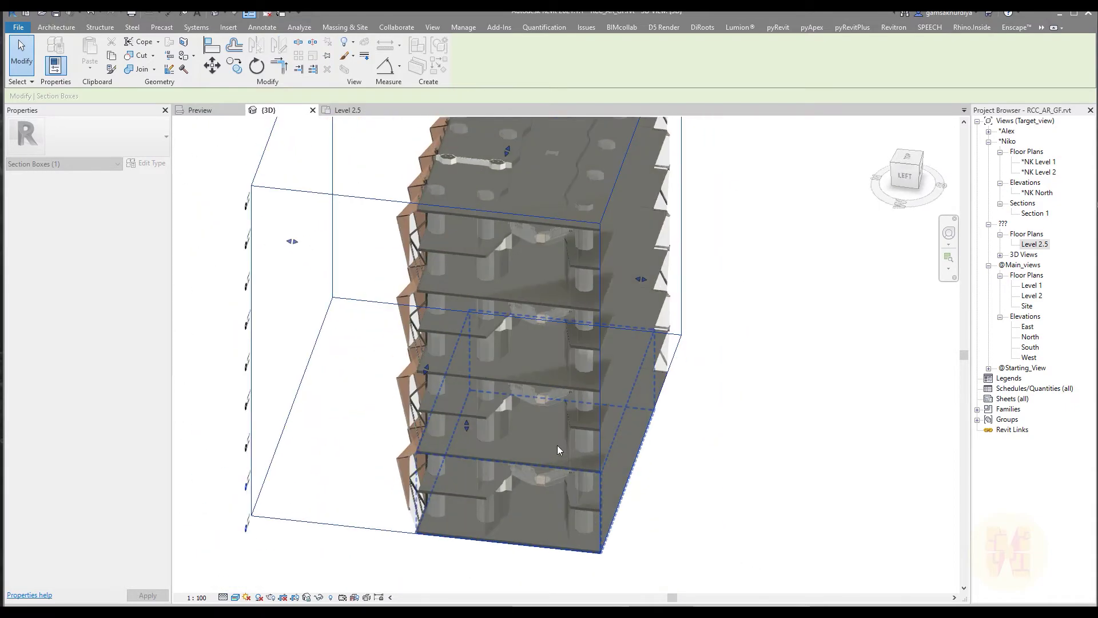
Zoom in on the stair landing and select the Typical_Floor model group
scroll(557, 445, up, 10)
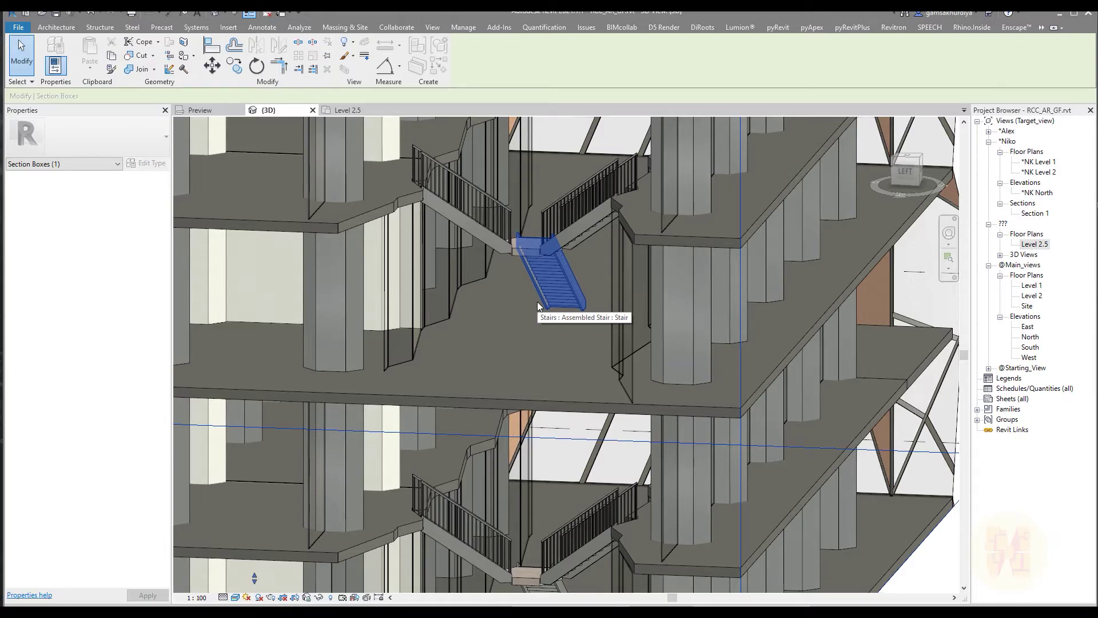
scroll(497, 222, up, 8)
scroll(507, 216, up, 1)
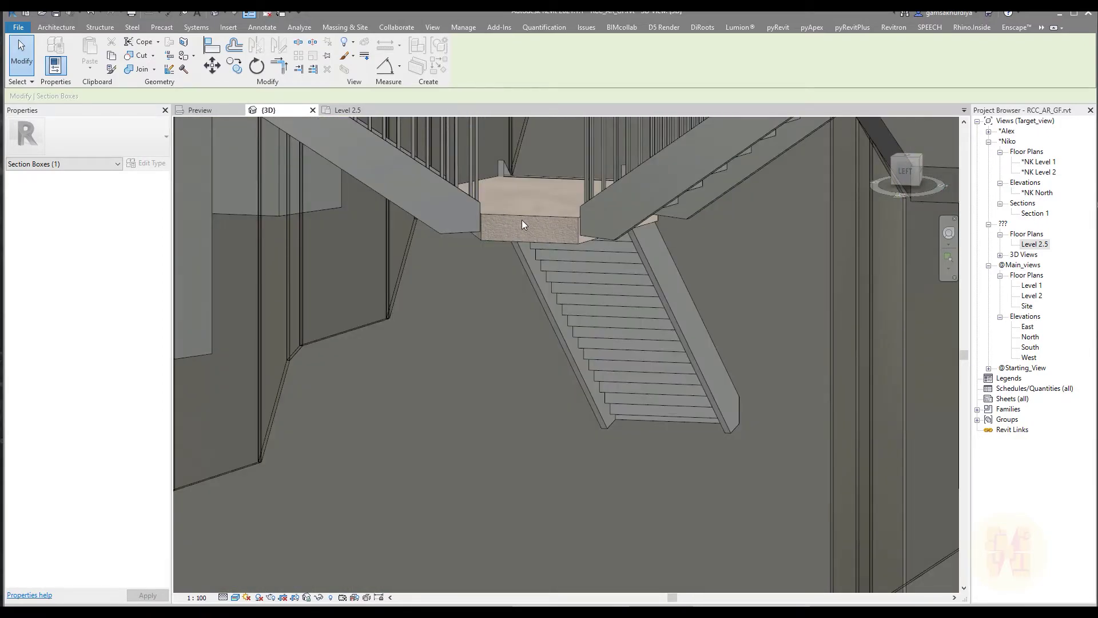
click(518, 223)
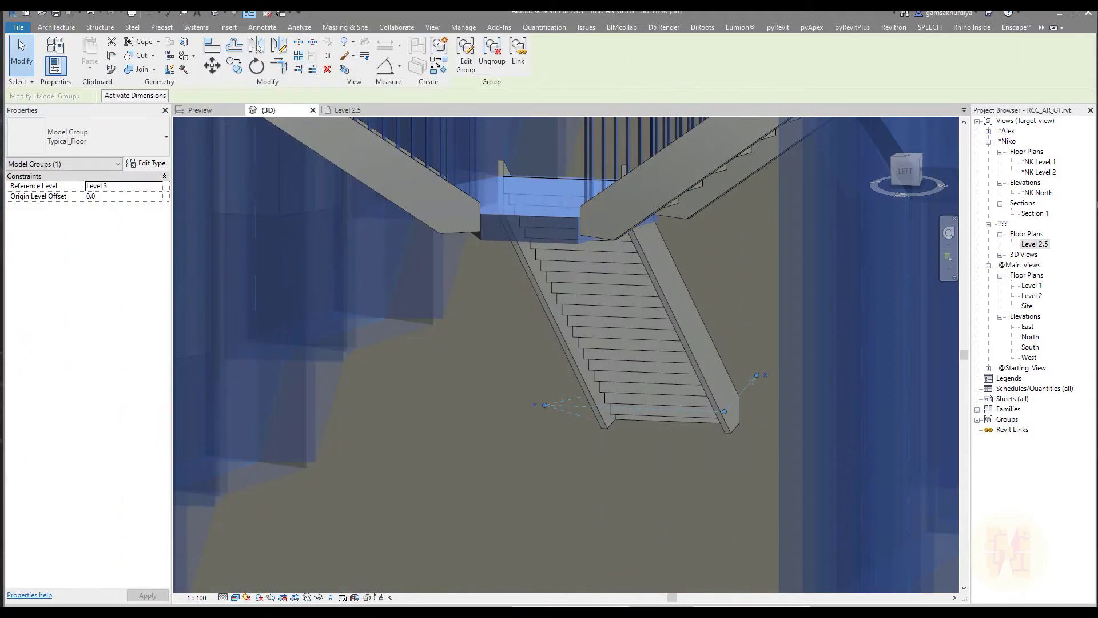
In Edit Group, set the hexagonal landing floor to Generic 150mm, then finish the group
right_click(605, 272)
click(465, 54)
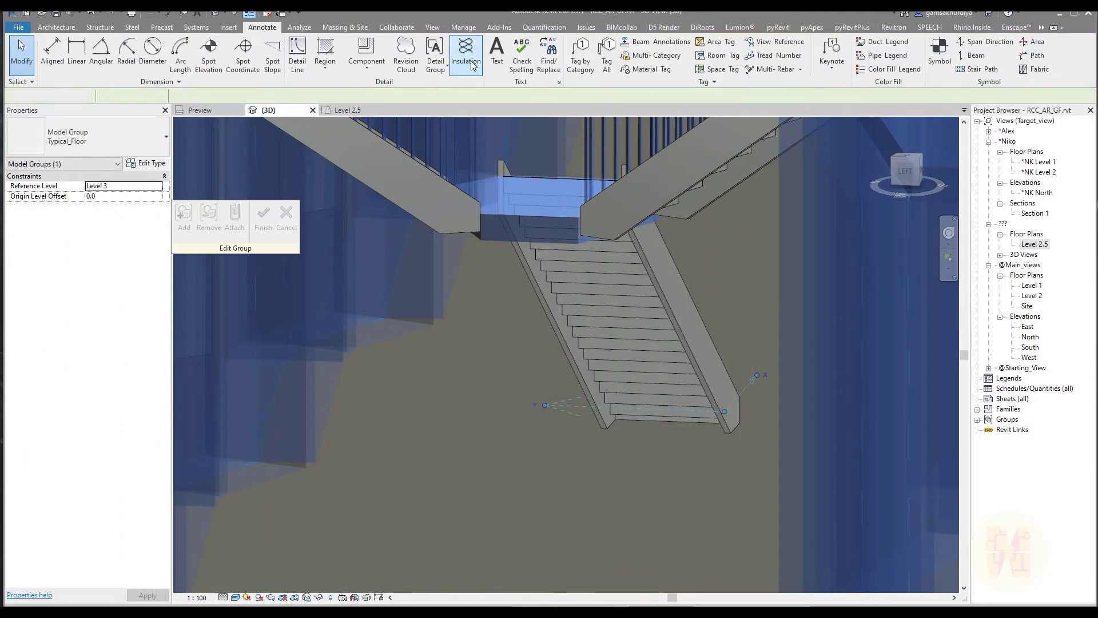
click(533, 220)
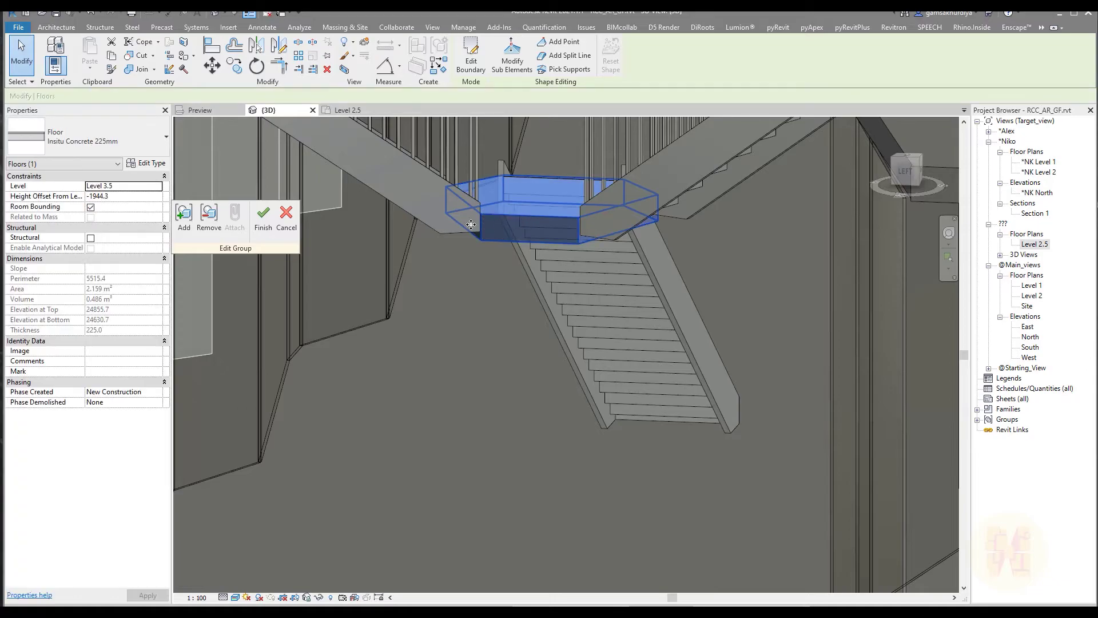
click(119, 148)
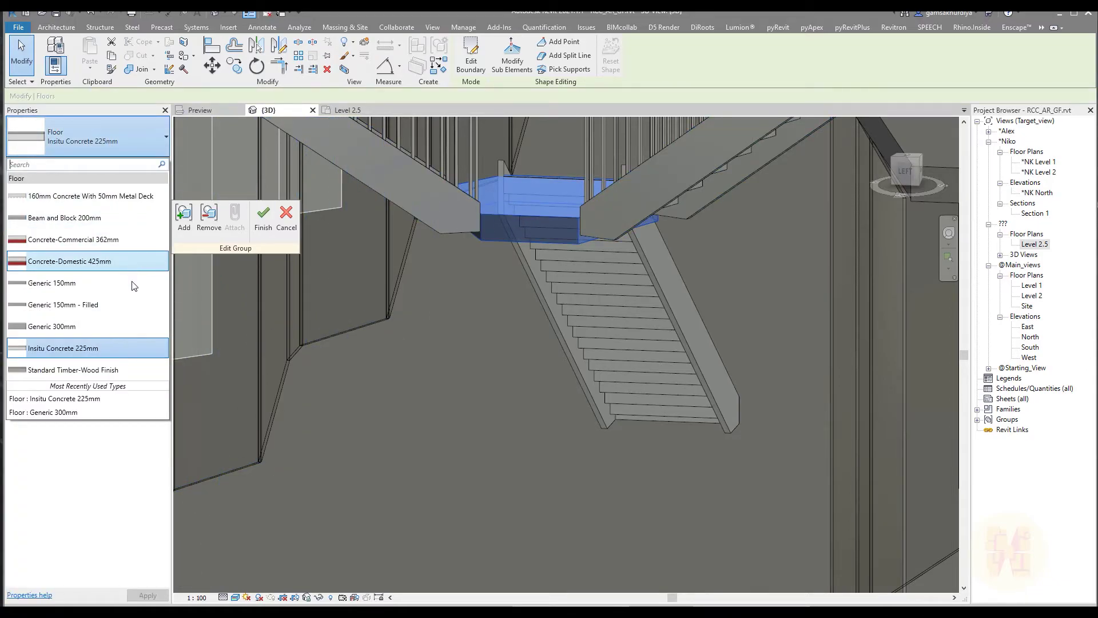
click(132, 349)
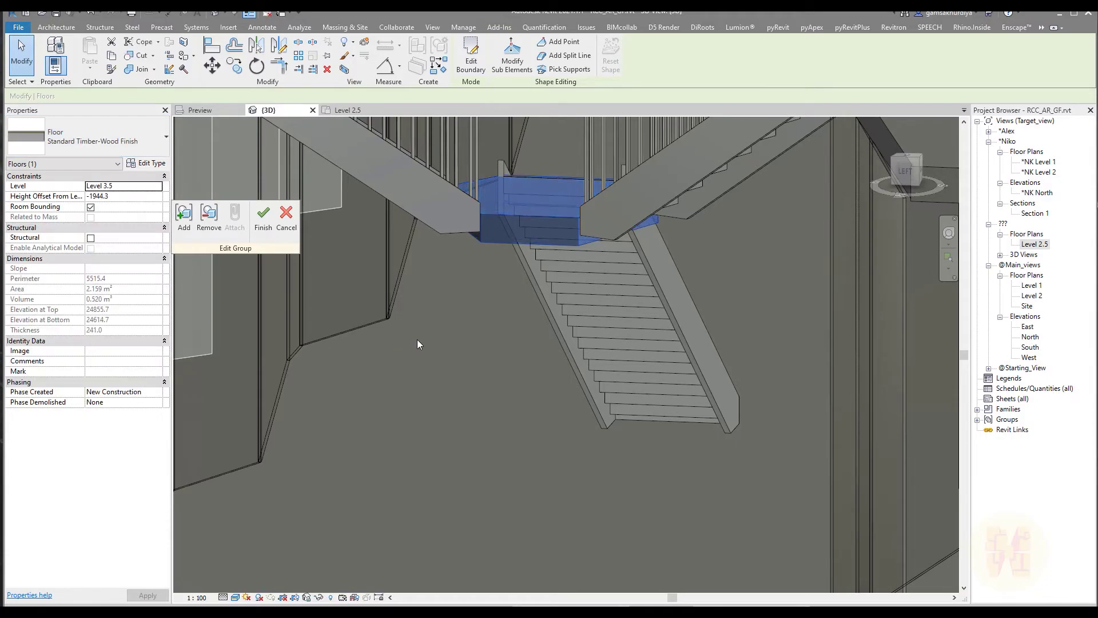
click(121, 149)
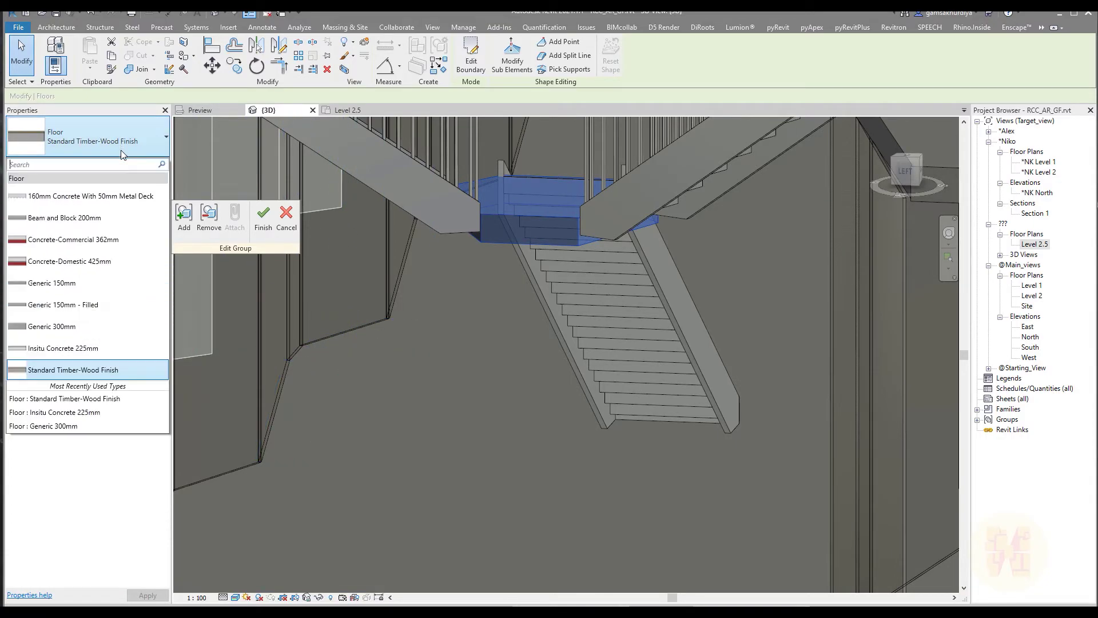
click(119, 283)
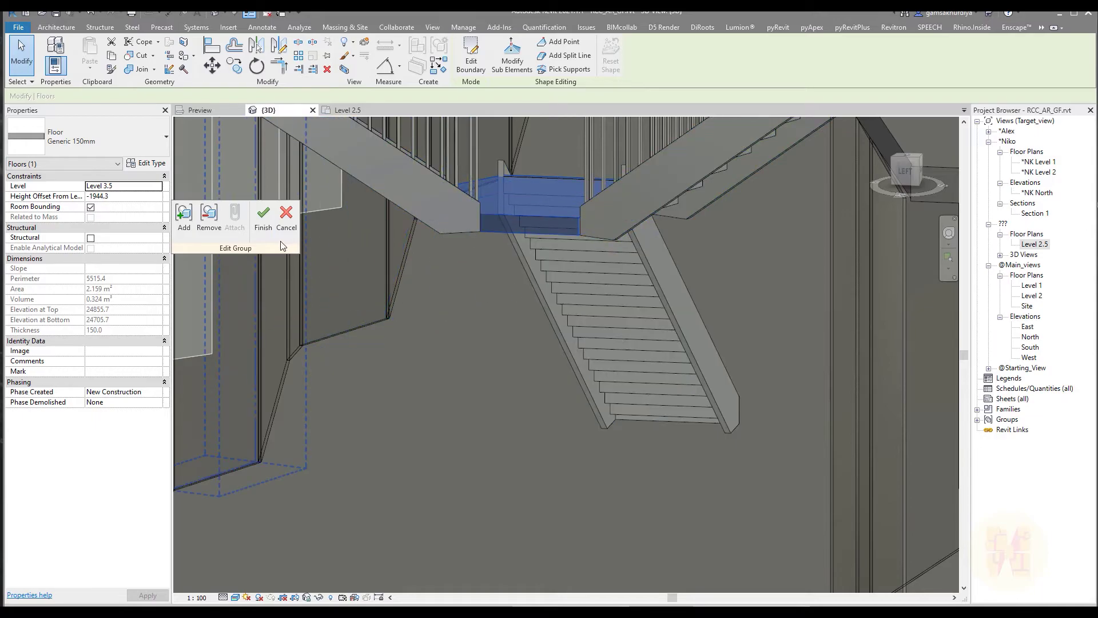
click(262, 226)
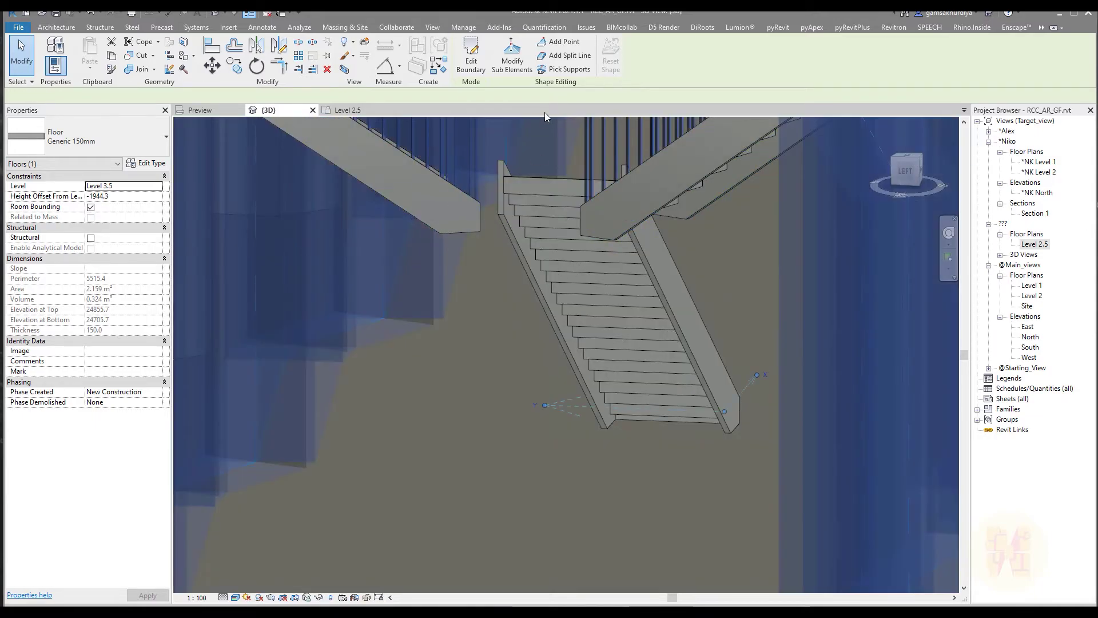
scroll(557, 330, down, 6)
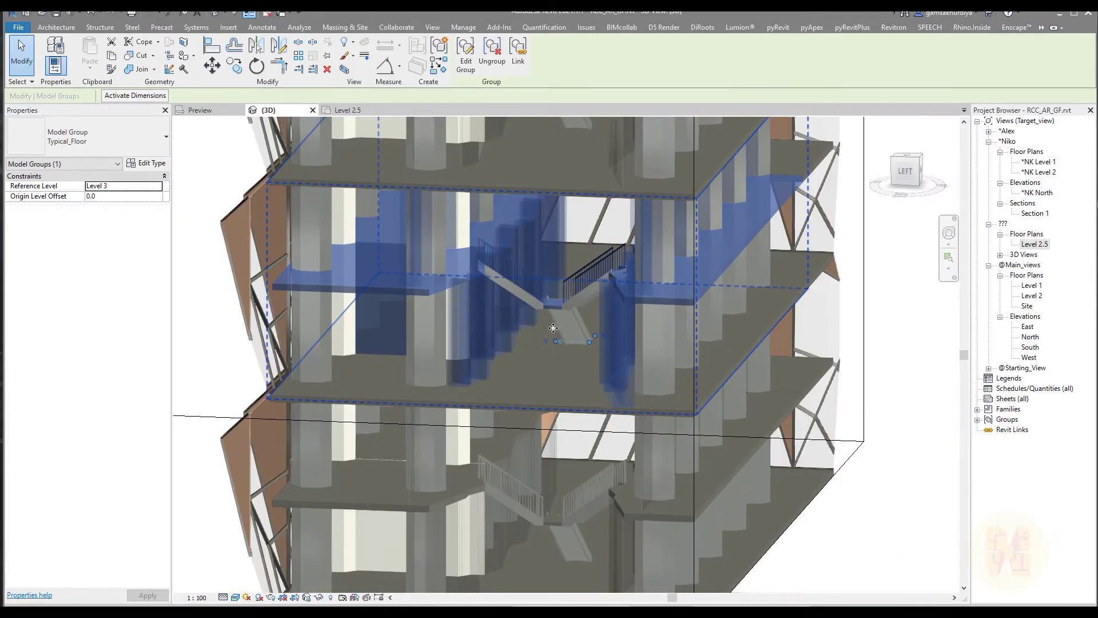
key(Escape)
Select the section box and drag its top far above the tower
shift+middle_drag(540, 331, 407, 405)
scroll(566, 303, up, 4)
scroll(565, 303, down, 10)
scroll(462, 266, up, 2)
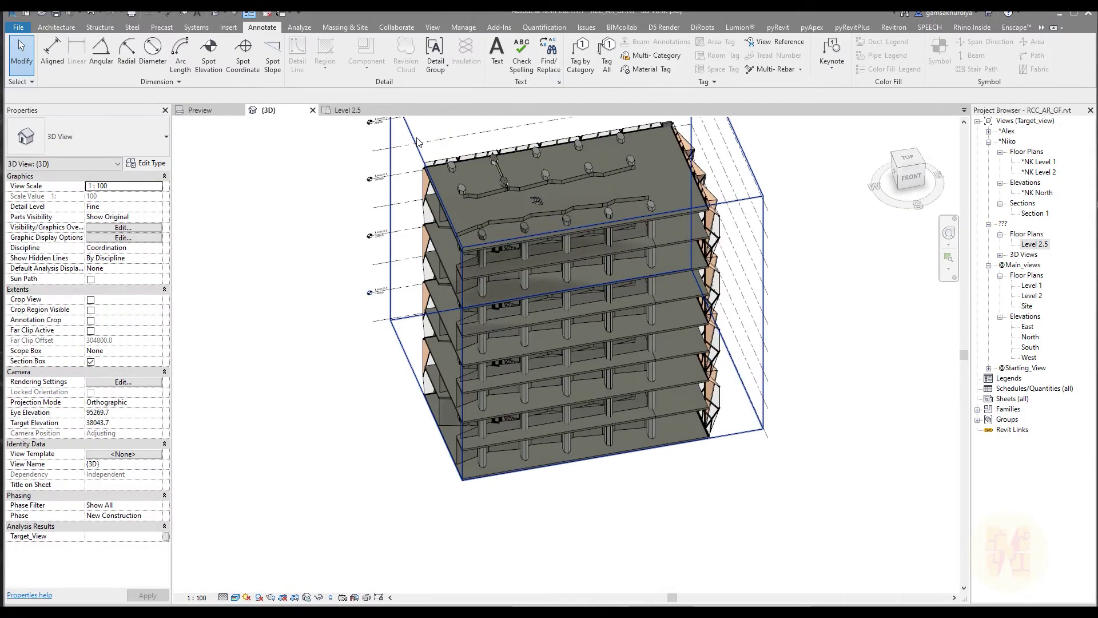
click(473, 246)
shift+middle_drag(552, 180, 609, 240)
scroll(510, 218, up, 5)
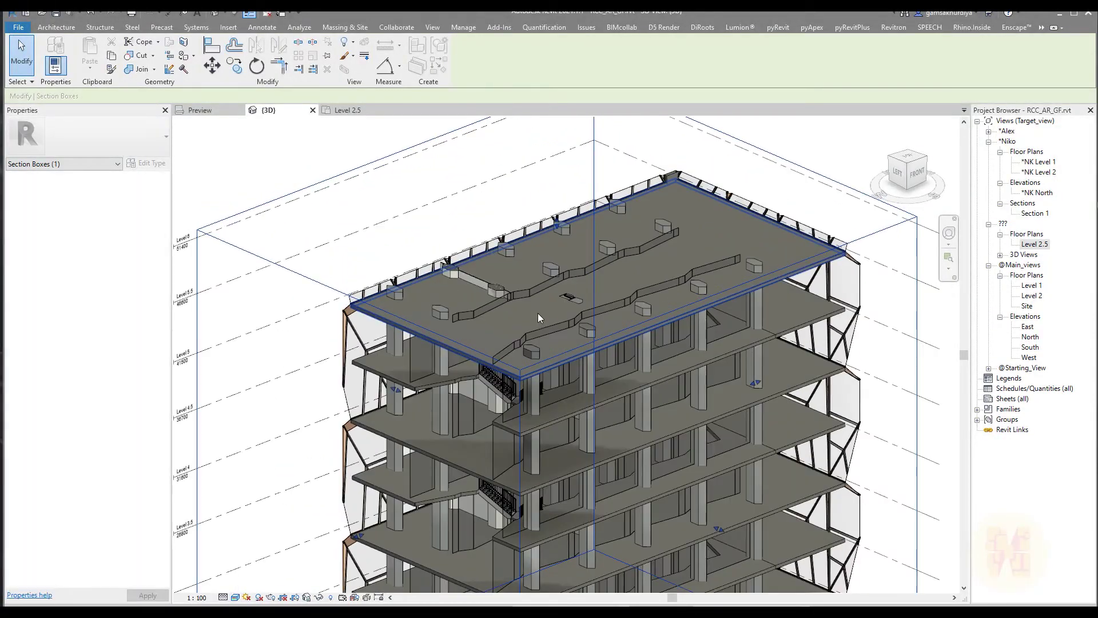
scroll(445, 293, down, 5)
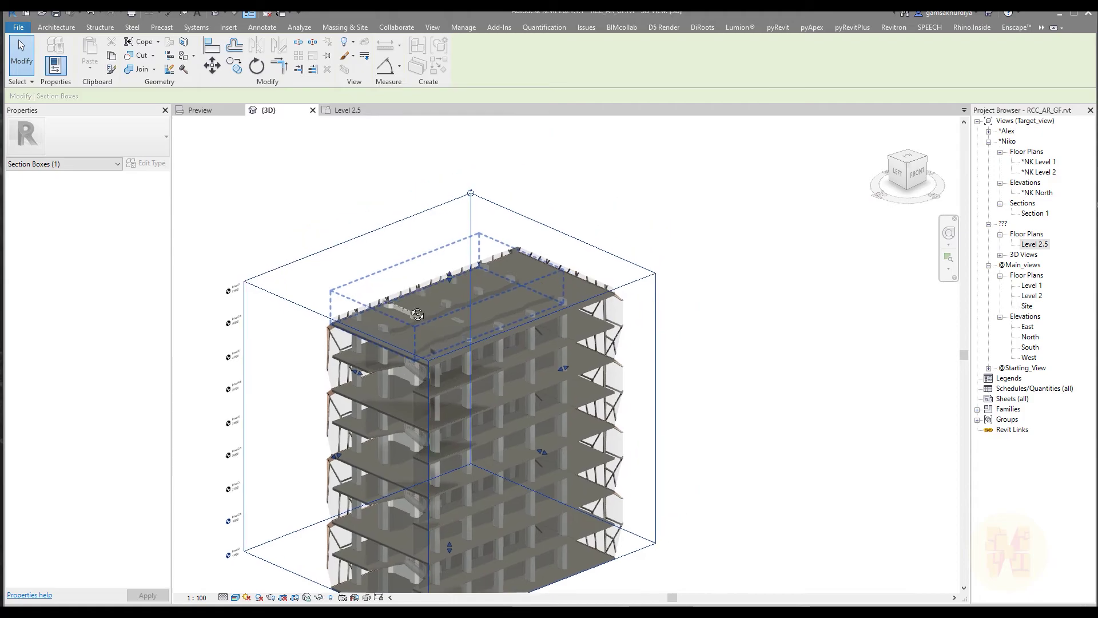
drag(451, 260, 464, 81)
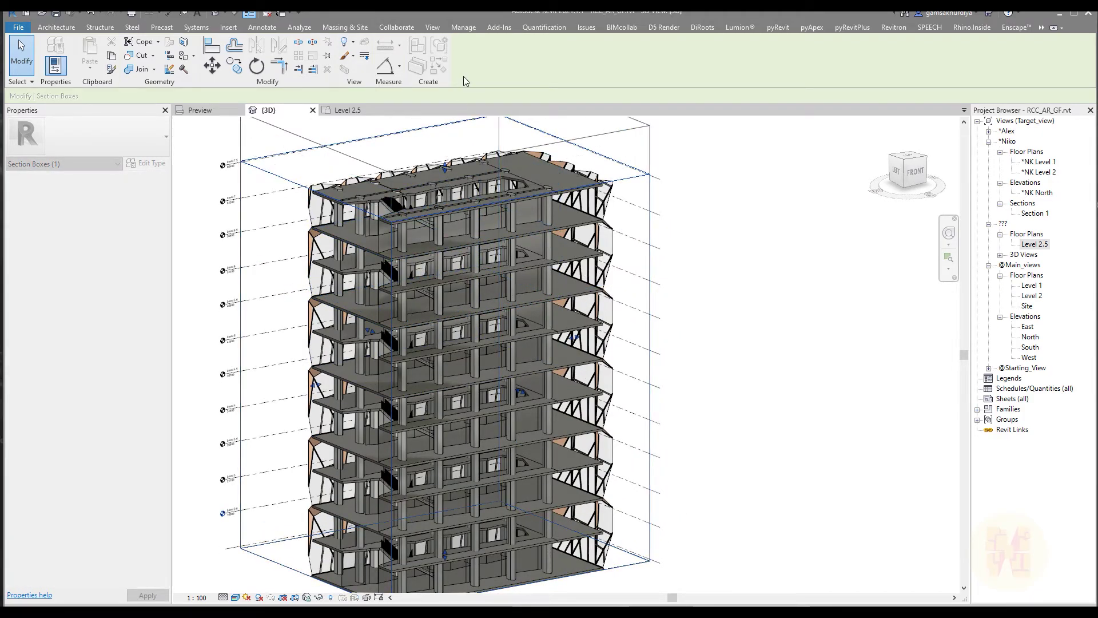
drag(481, 173, 493, 87)
middle_drag(493, 87, 488, 262)
drag(488, 263, 478, 159)
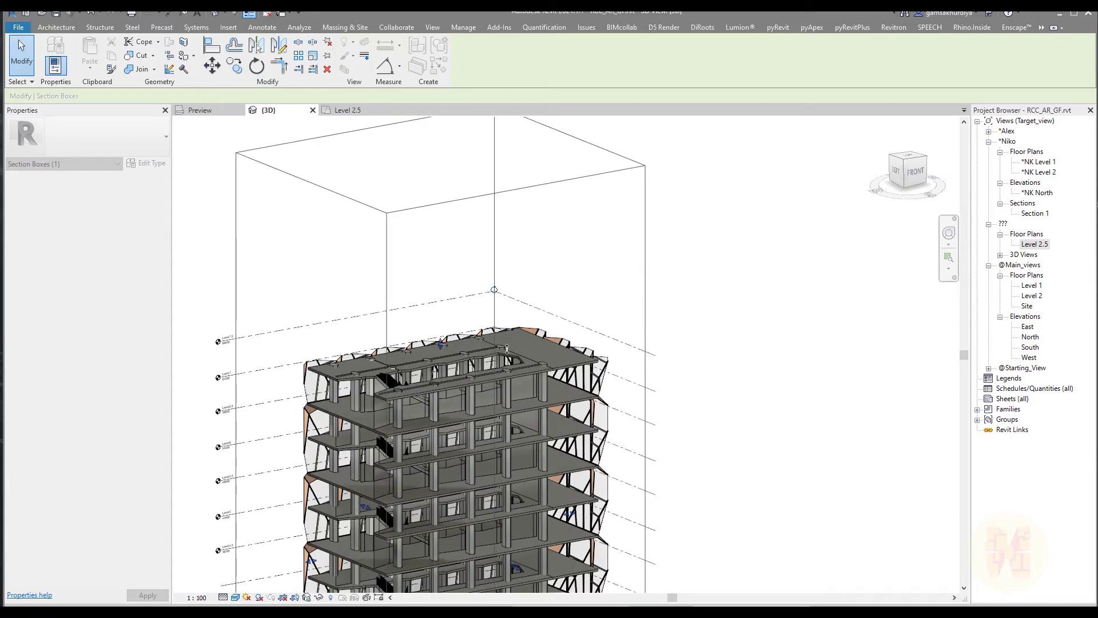
scroll(452, 338, down, 2)
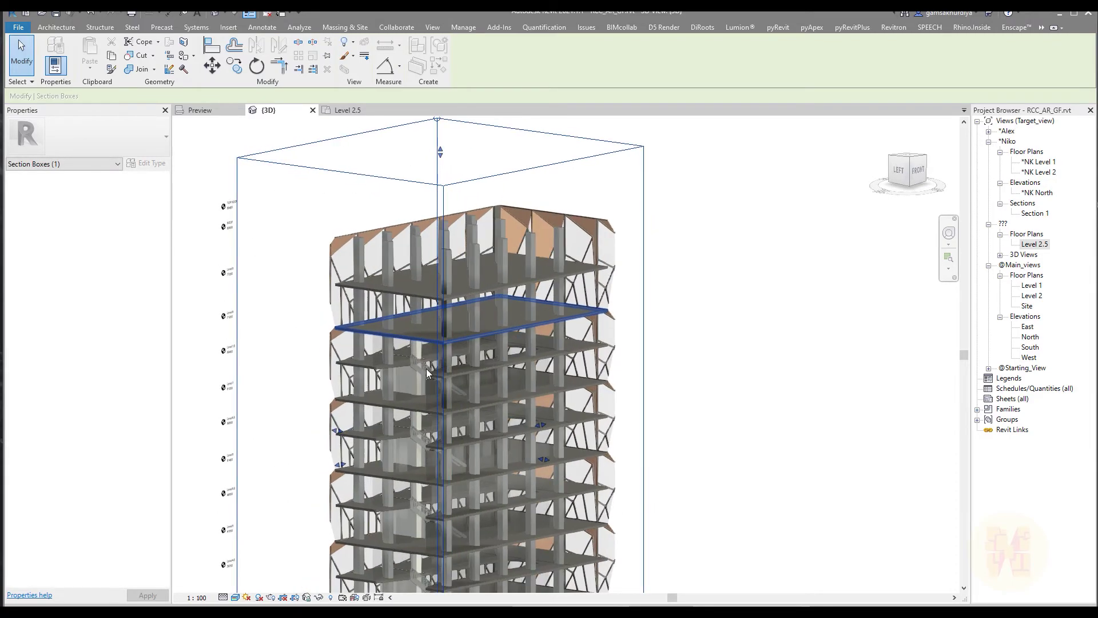
scroll(412, 360, up, 5)
scroll(404, 362, up, 1)
shift+middle_drag(483, 393, 529, 230)
scroll(416, 402, down, 5)
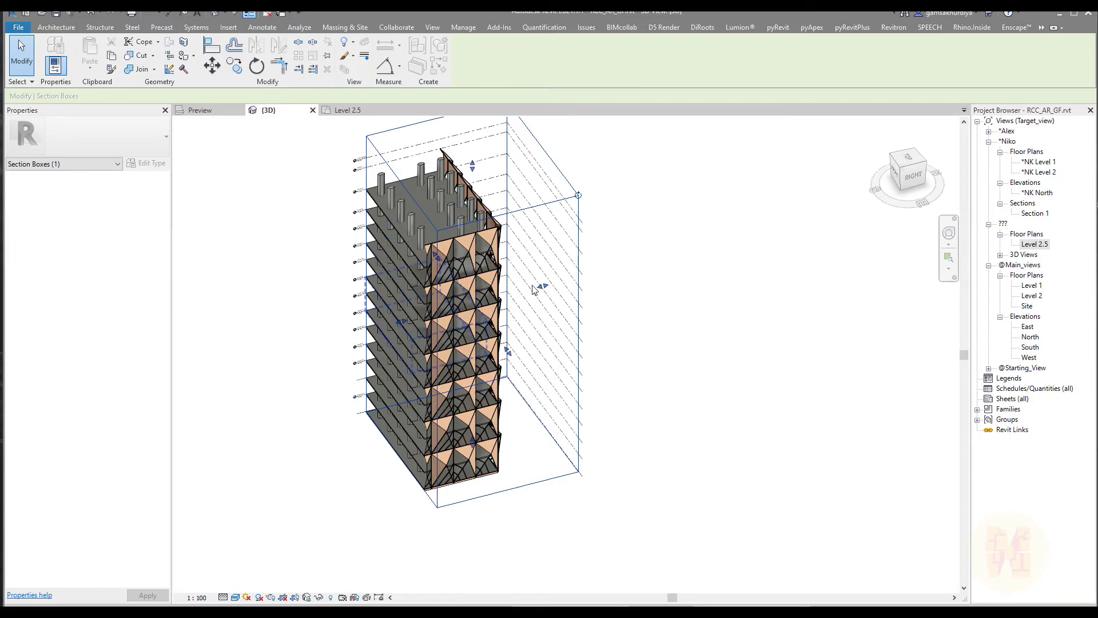
Lower the section box bottom below the ground floor and orbit to check the lobby
click(661, 350)
mouse_move(410, 399)
shift+middle_down()
mouse_move(623, 290)
mouse_move(728, 258)
mouse_move(703, 335)
shift+middle_up()
scroll(549, 467, up, 3)
click(593, 467)
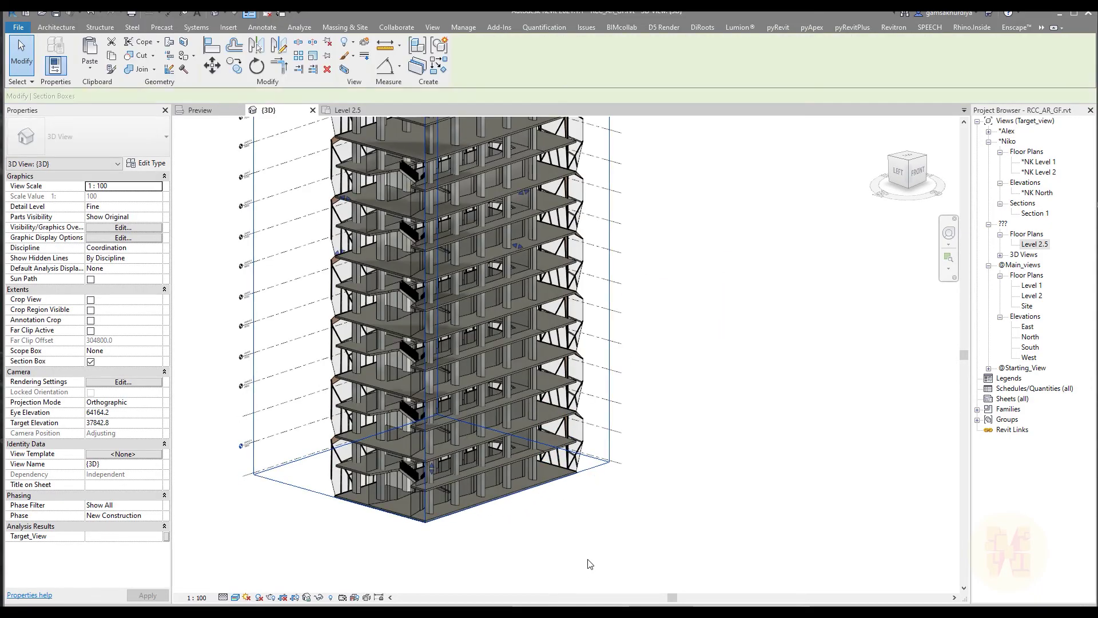
middle_drag(471, 536, 515, 397)
drag(477, 326, 497, 465)
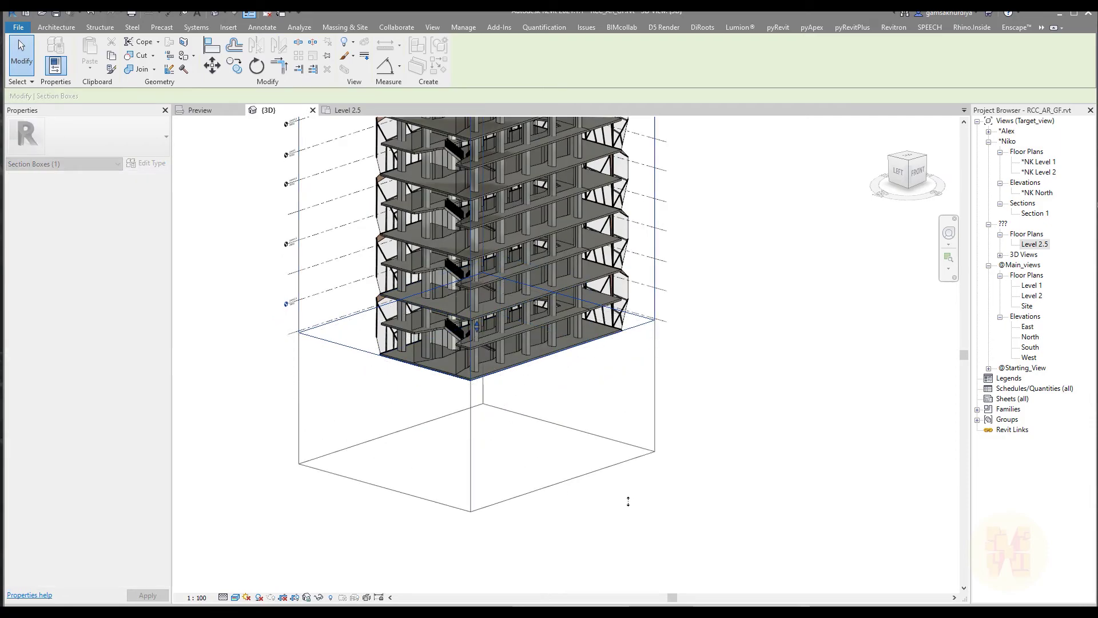
drag(612, 510, 616, 503)
shift+middle_drag(615, 503, 493, 505)
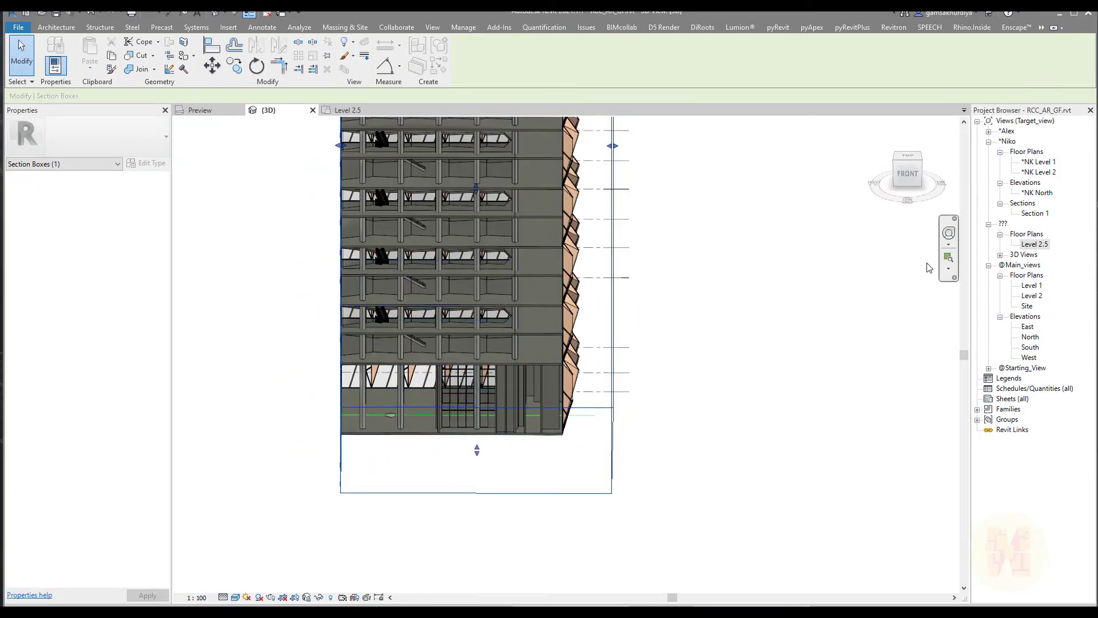
Open the *NK Level 1 floor plan, then check the Level 2.5 stair plan
double_click(1037, 162)
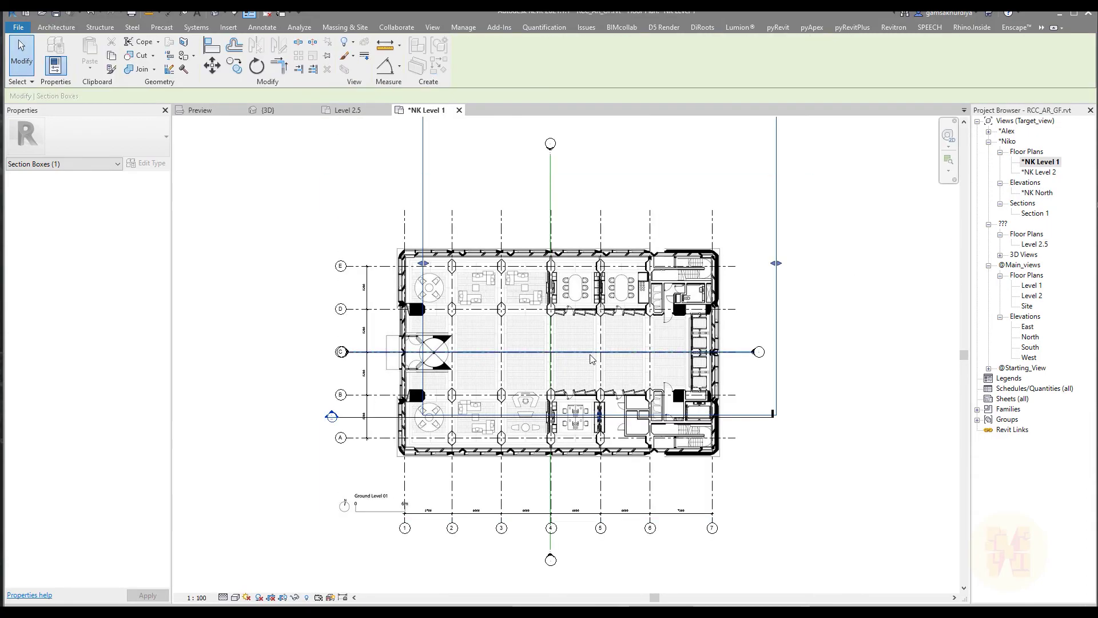
scroll(704, 306, up, 3)
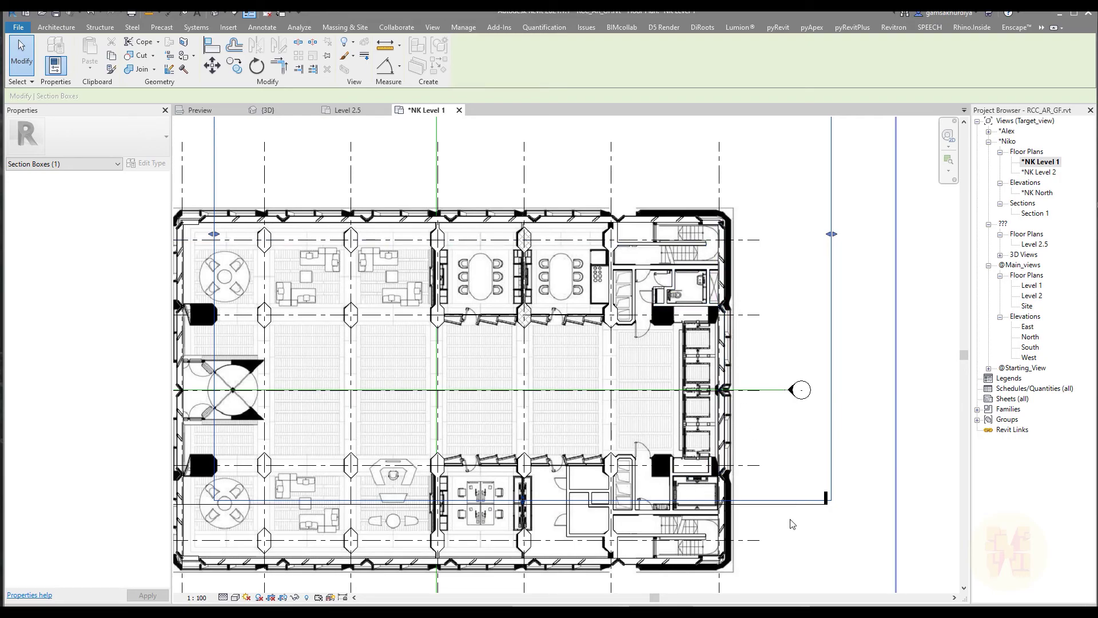
right_click(804, 459)
key(Escape)
key(Escape)
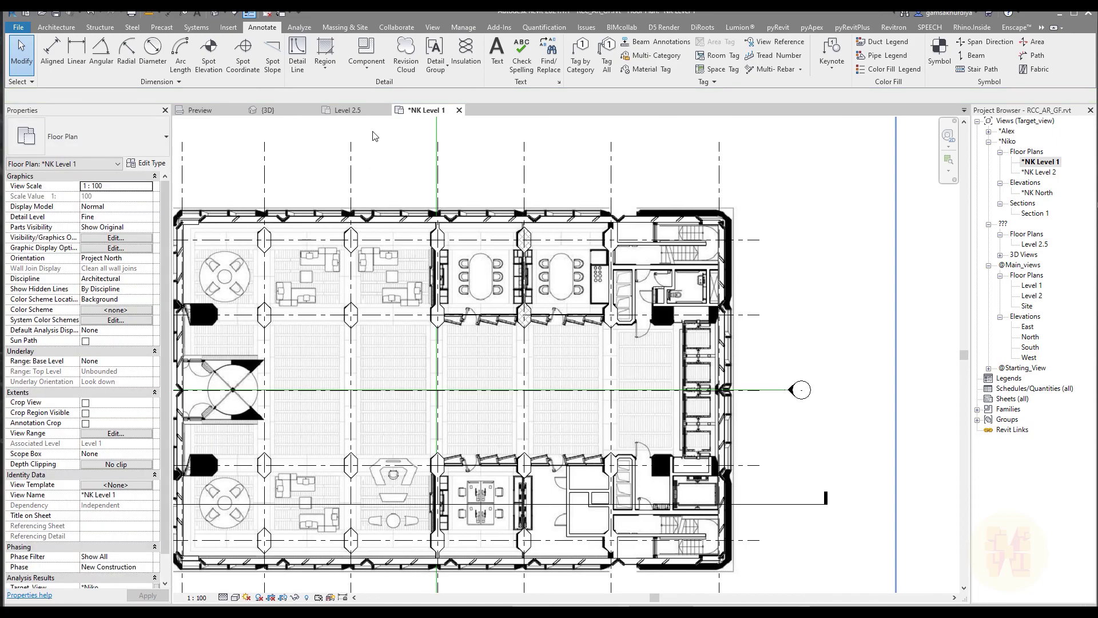
click(364, 113)
scroll(508, 455, down, 5)
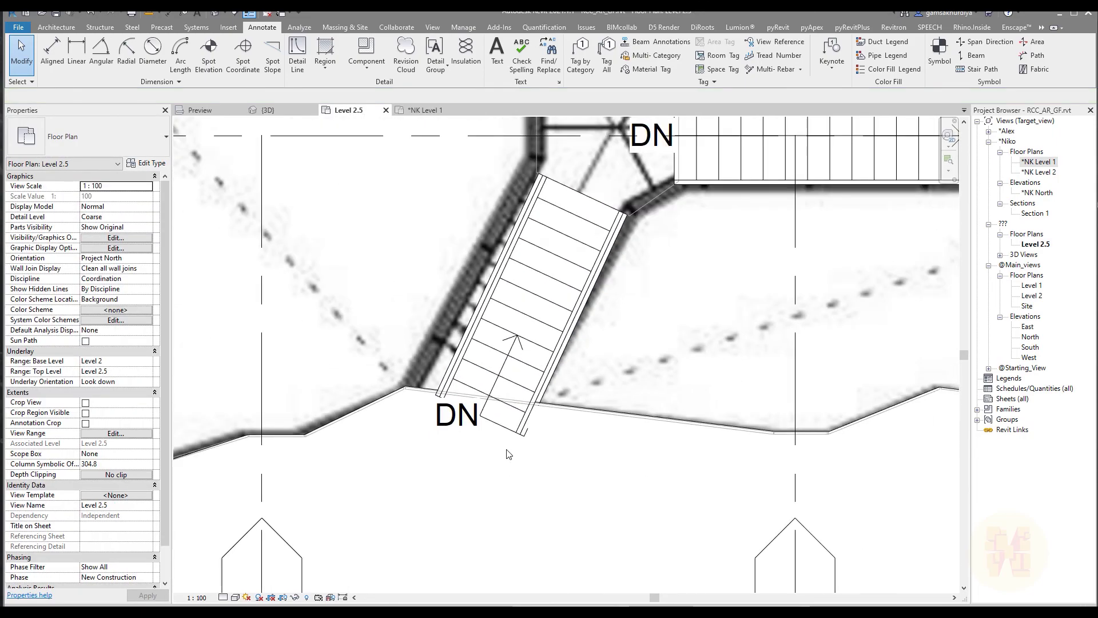
Return to the {3D} view and orbit around the tower to see its back
click(276, 112)
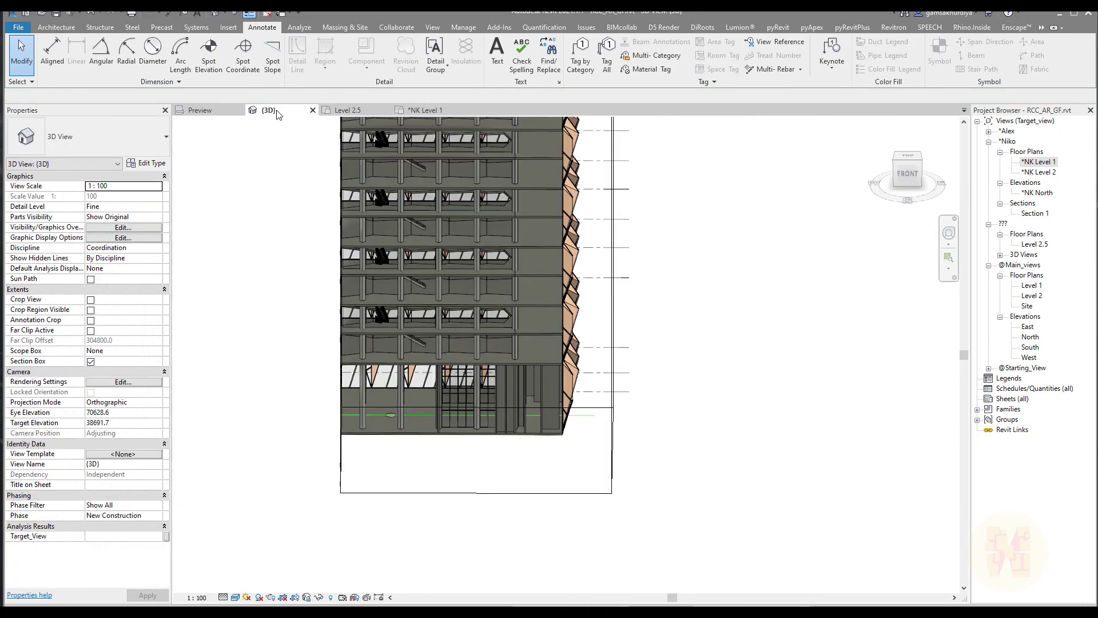
shift+middle_drag(418, 448, 536, 537)
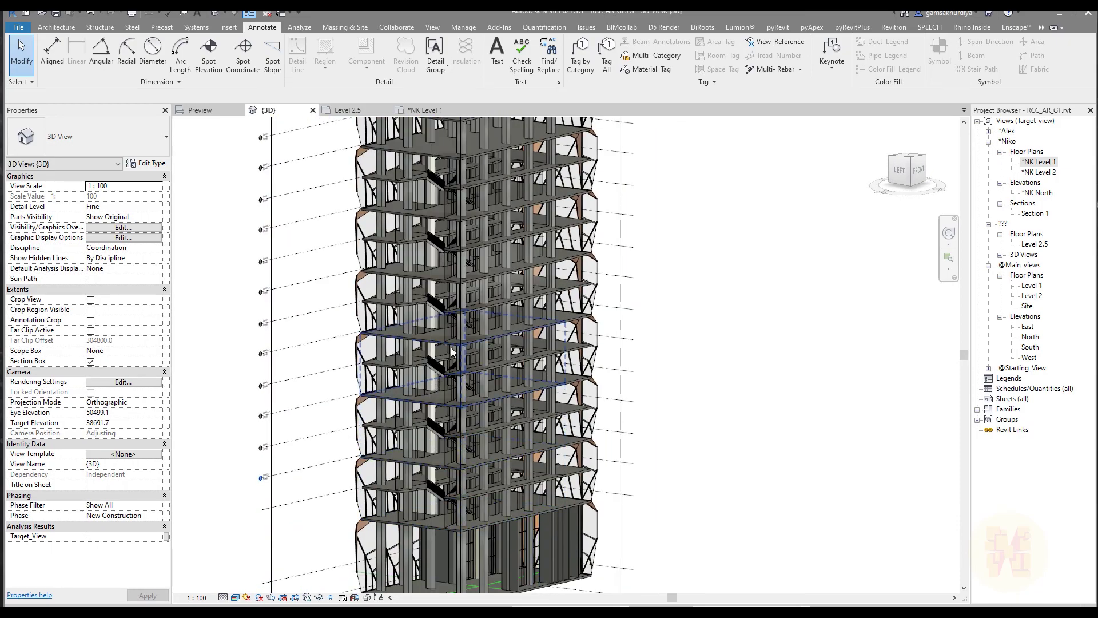
scroll(526, 321, down, 3)
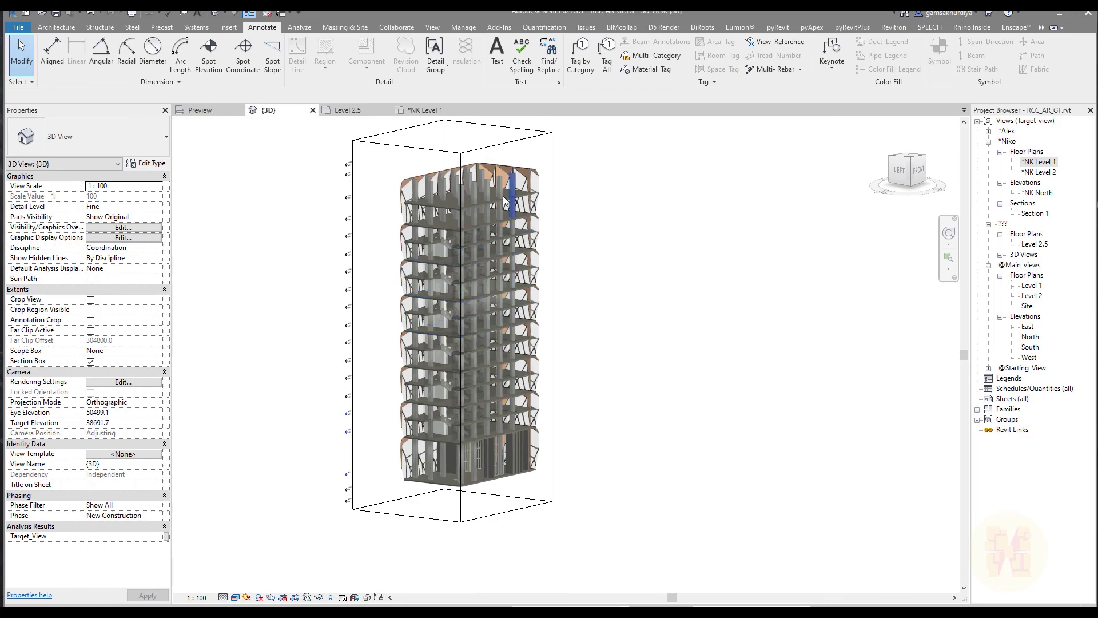
shift+middle_drag(593, 369, 640, 430)
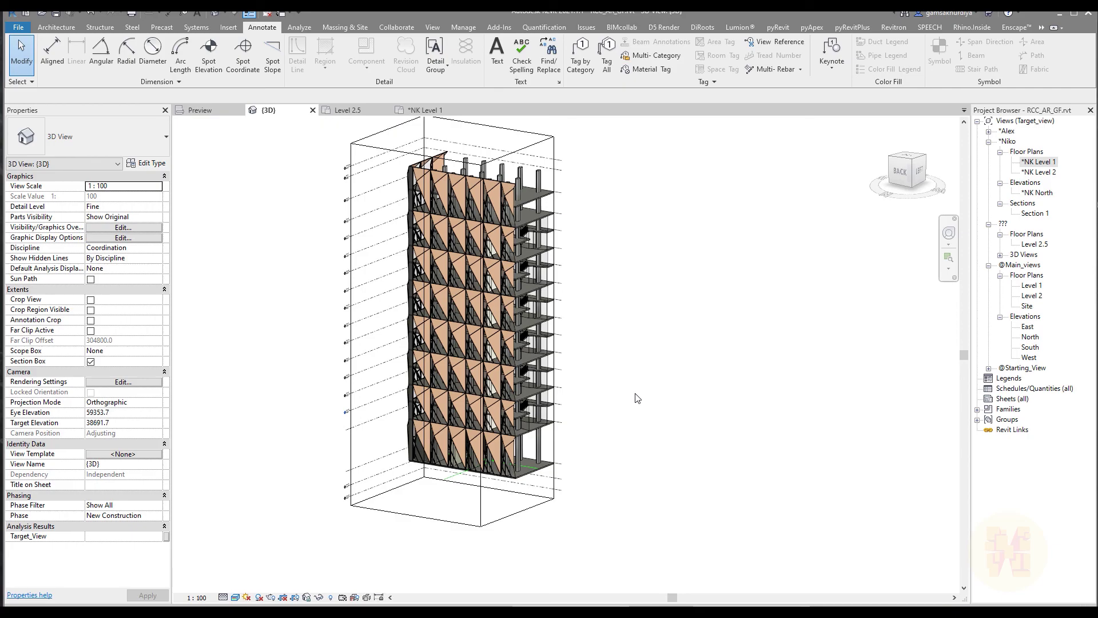